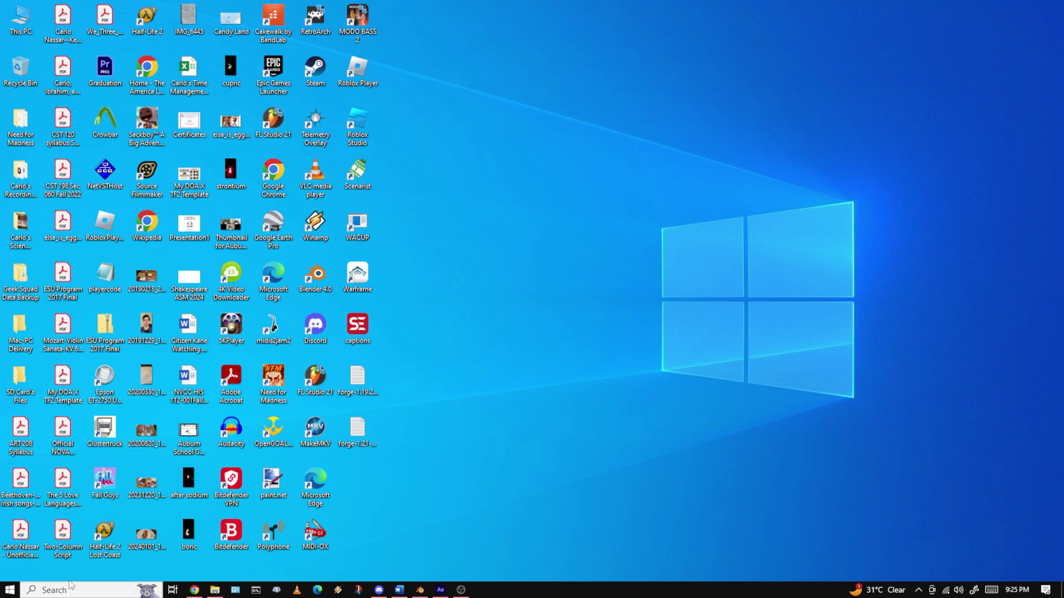
# Find GCFScape through the Windows search, launch it and move its window lower on the desktop
pyautogui.click(109, 594)
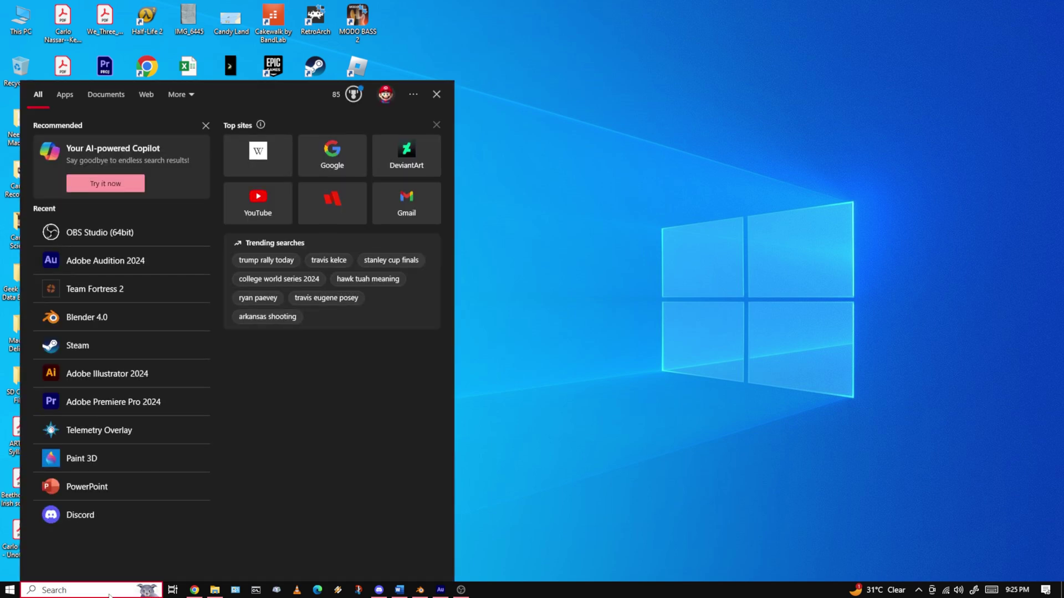
pyautogui.write('gcf')
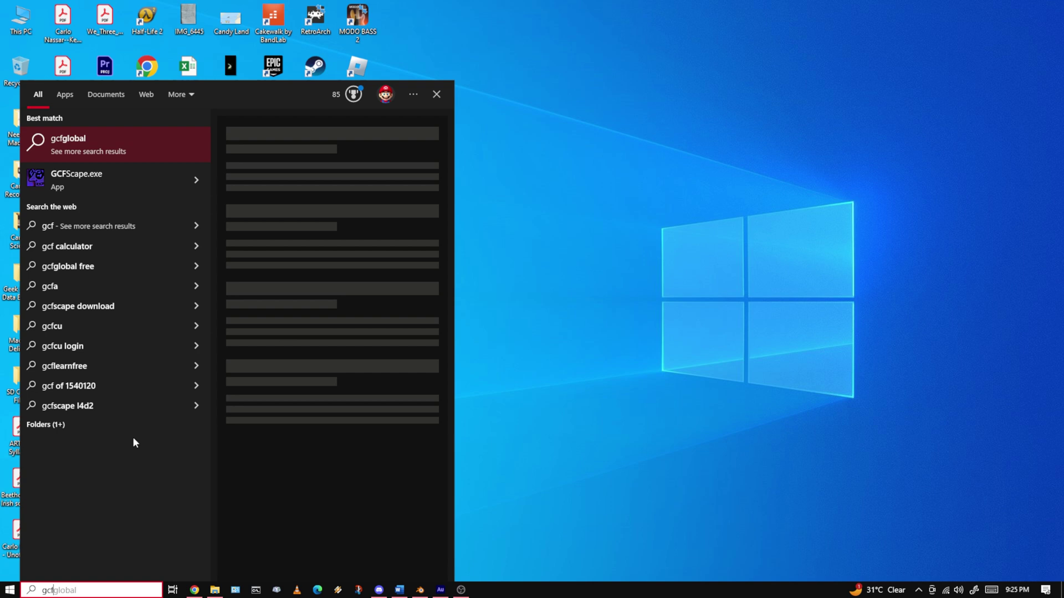
pyautogui.click(98, 175)
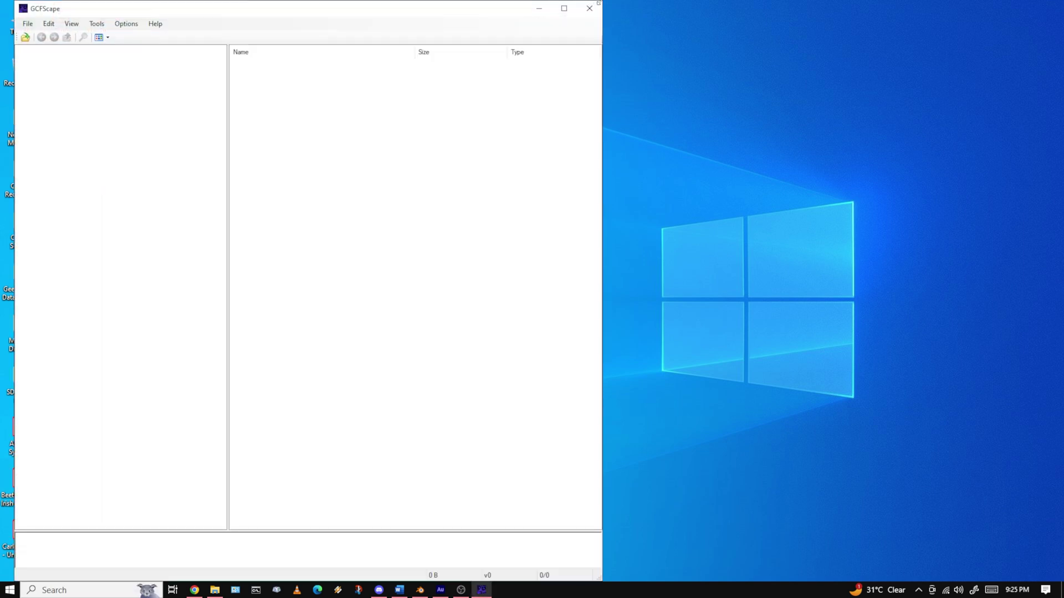
pyautogui.moveTo(454, 7); pyautogui.dragTo(455, 51)
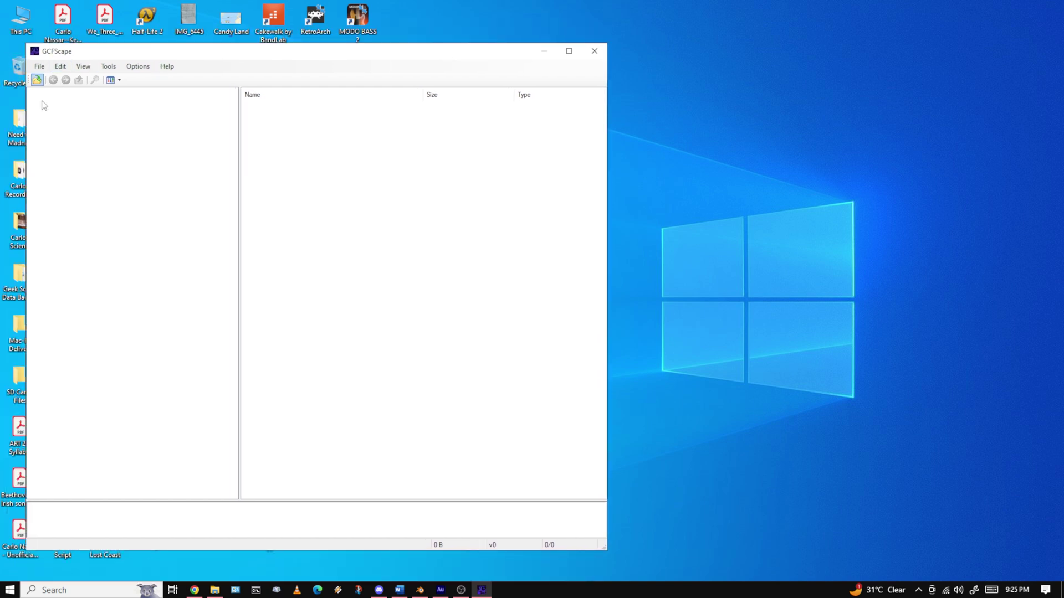
# Start opening a package and browse to New Volume (D:) > SteamLibrary > steamapps > common > Team Fortress 2 > tf
pyautogui.click(37, 81)
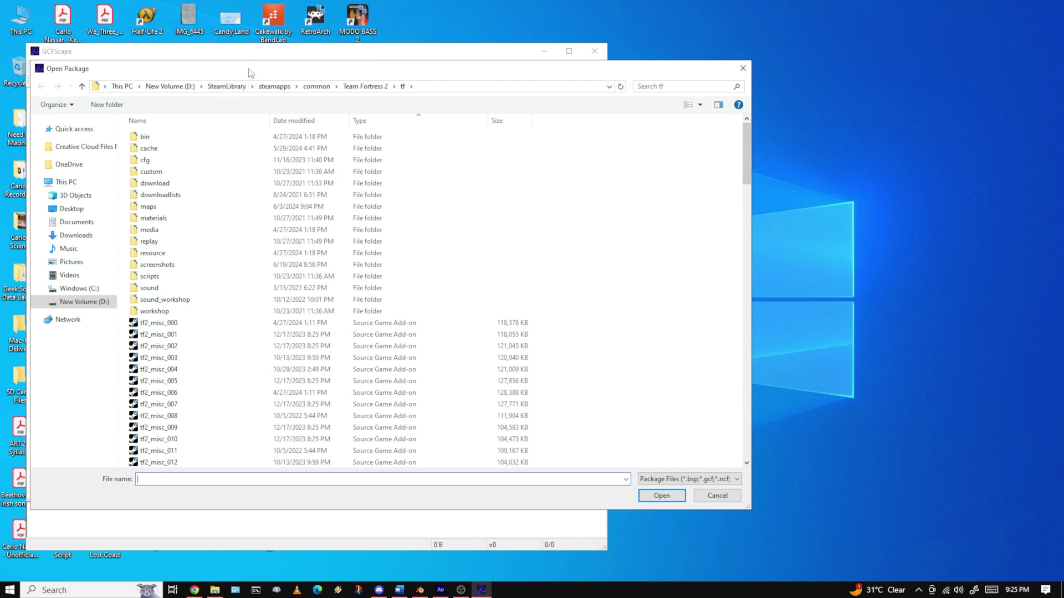
pyautogui.moveTo(249, 75); pyautogui.dragTo(380, 83)
pyautogui.click(302, 94)
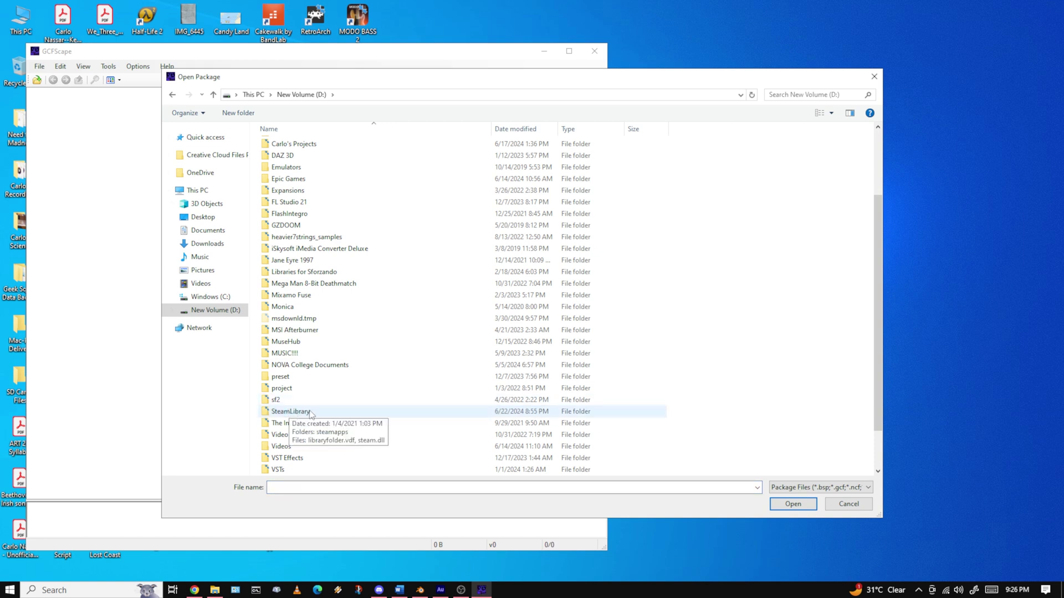
pyautogui.click(308, 415)
pyautogui.doubleClick(308, 413)
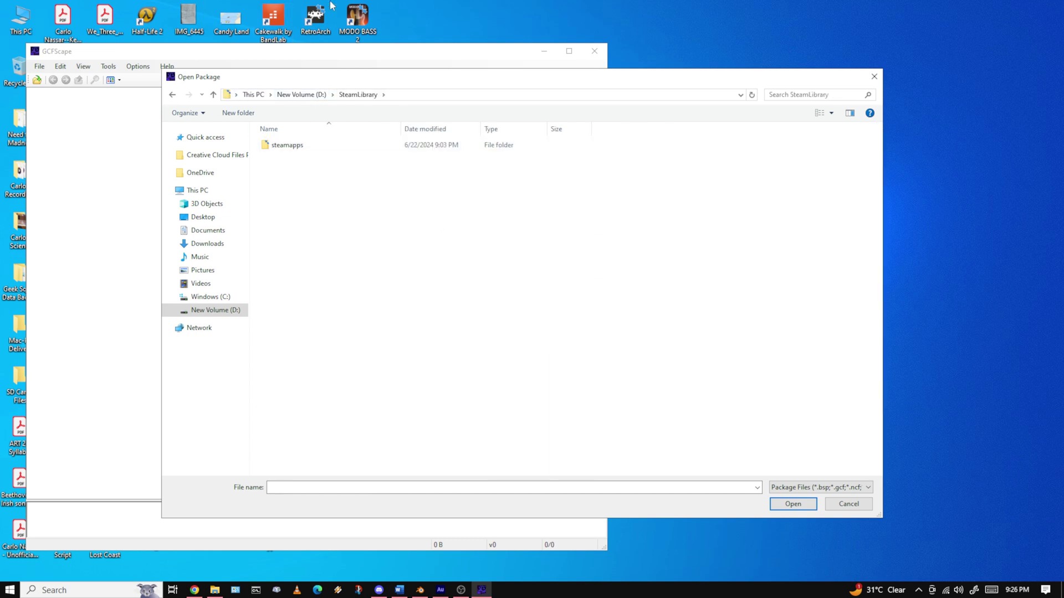
pyautogui.moveTo(225, 82); pyautogui.dragTo(255, 92)
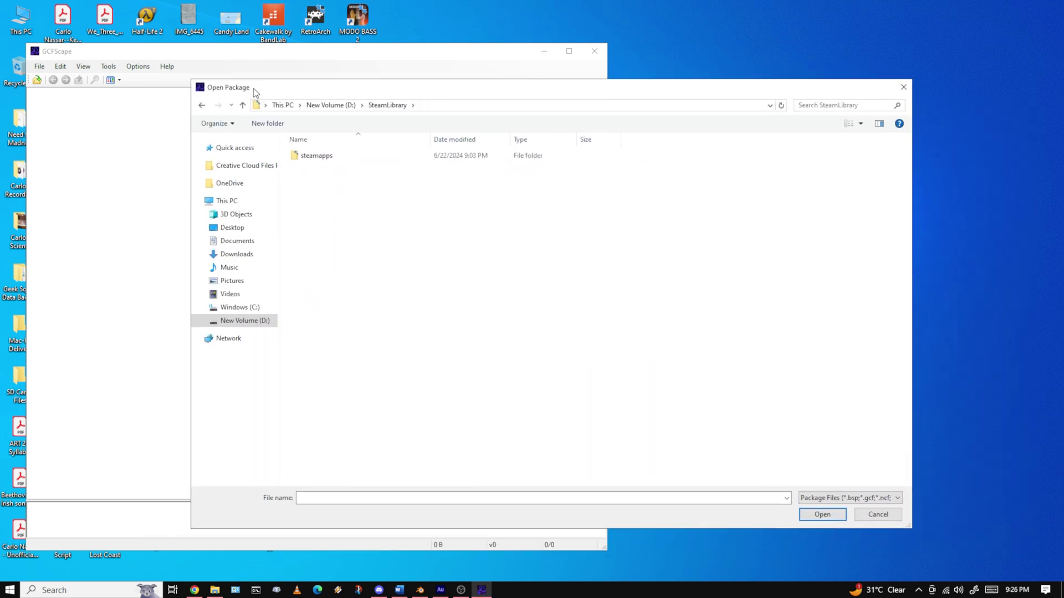
pyautogui.doubleClick(327, 159)
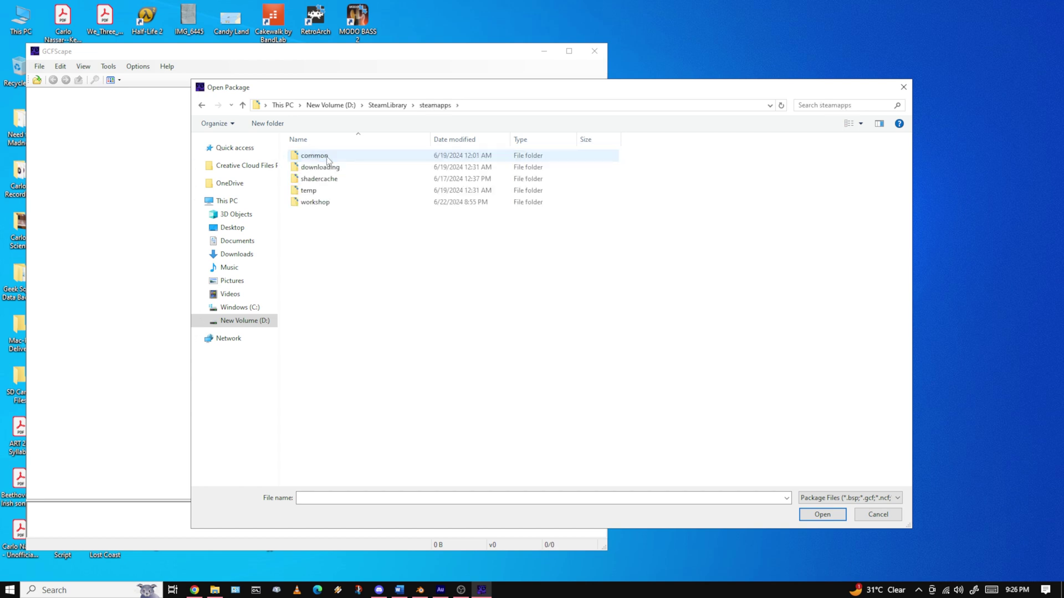
pyautogui.doubleClick(328, 160)
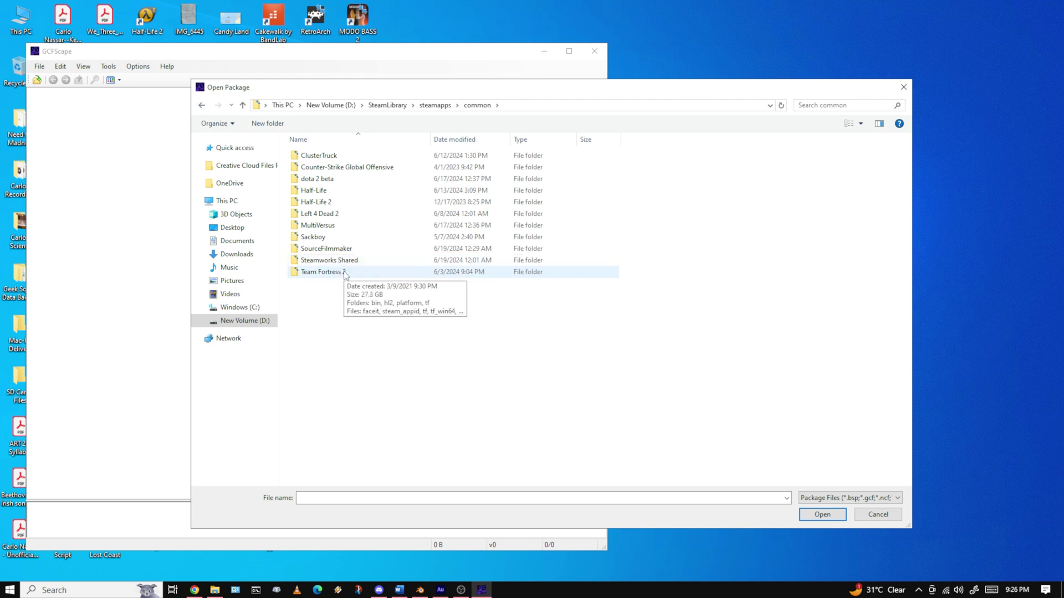
pyautogui.doubleClick(326, 272)
pyautogui.click(302, 192)
pyautogui.doubleClick(302, 191)
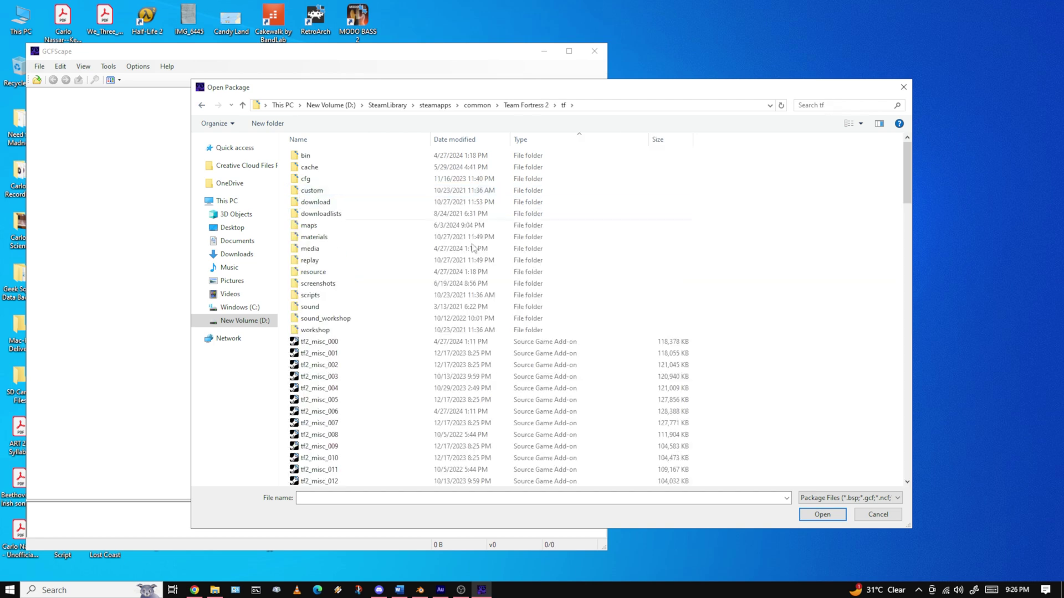
# Load the tf2_sound_vo_english_dir package and open its sound > vo folder
pyautogui.scroll(-1, 907, 208)
pyautogui.scroll(-5, 907, 208)
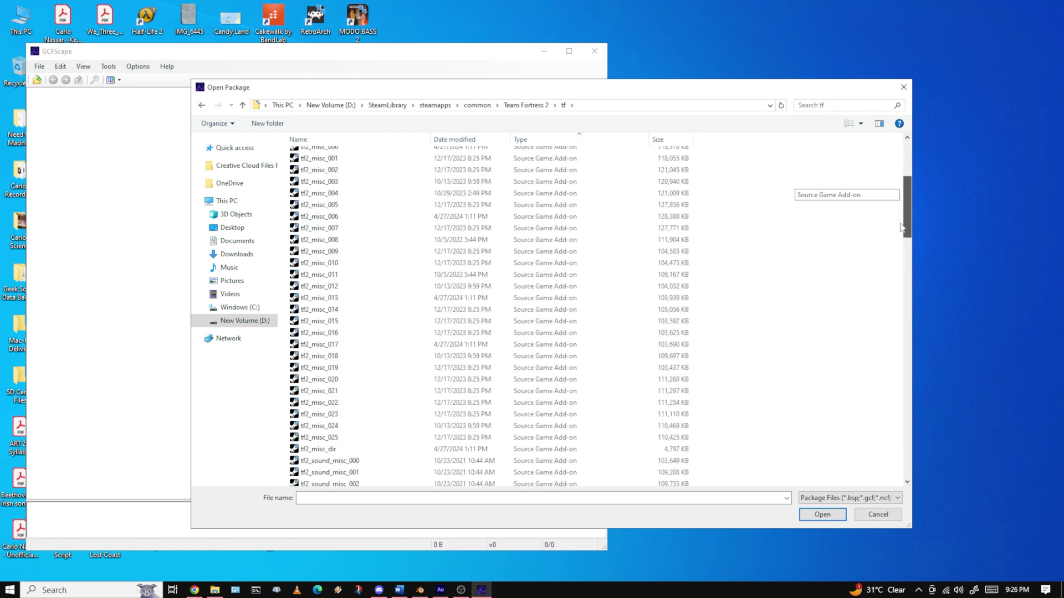
pyautogui.scroll(1, 907, 208)
pyautogui.moveTo(510, 139); pyautogui.dragTo(545, 138)
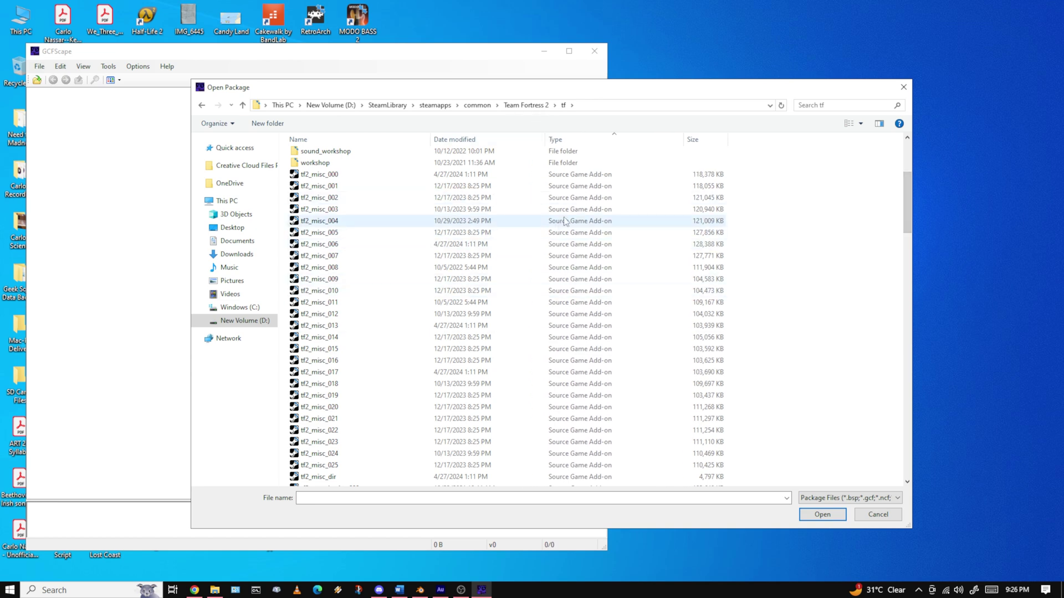
pyautogui.scroll(-2, 531, 305)
pyautogui.scroll(-9, 531, 304)
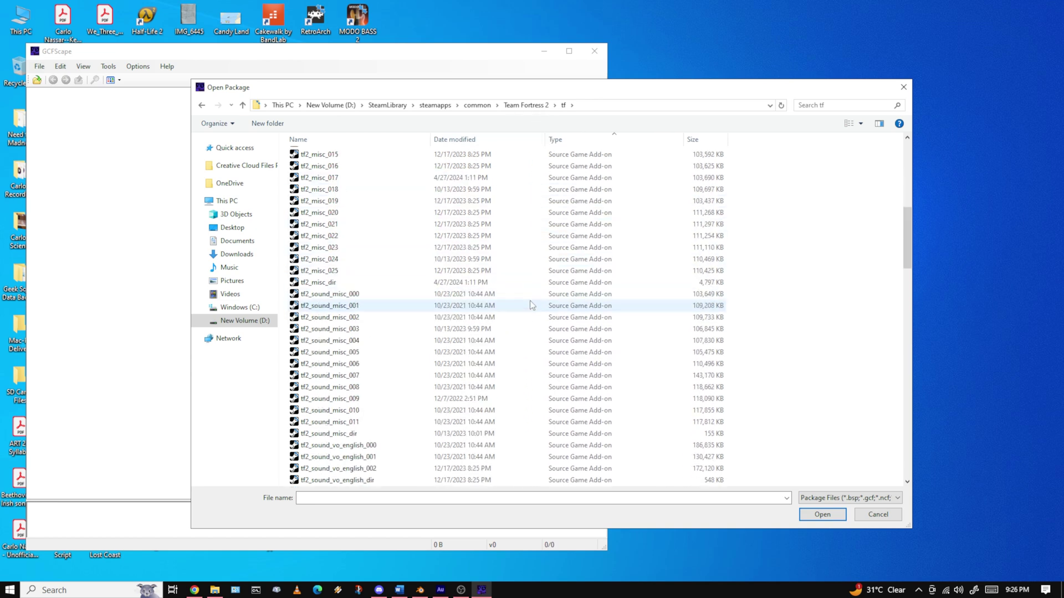
pyautogui.click(351, 331)
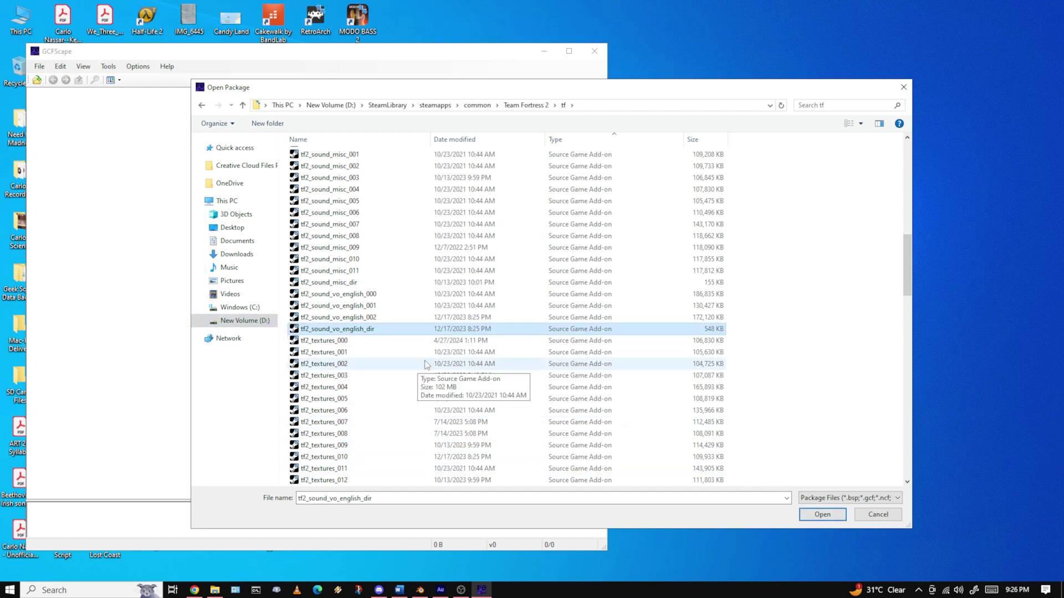
pyautogui.click(822, 515)
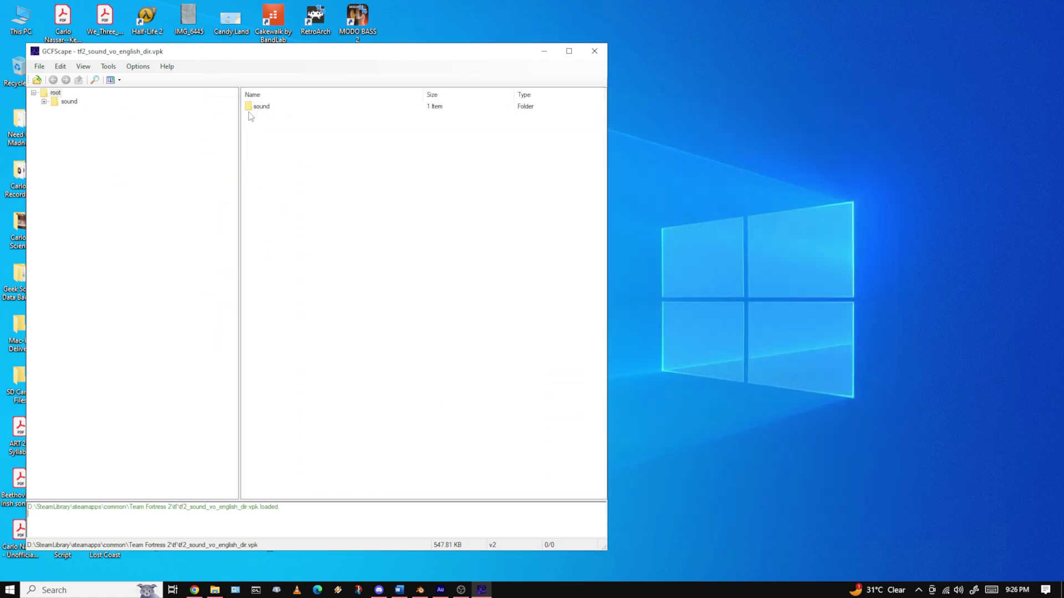
pyautogui.doubleClick(262, 107)
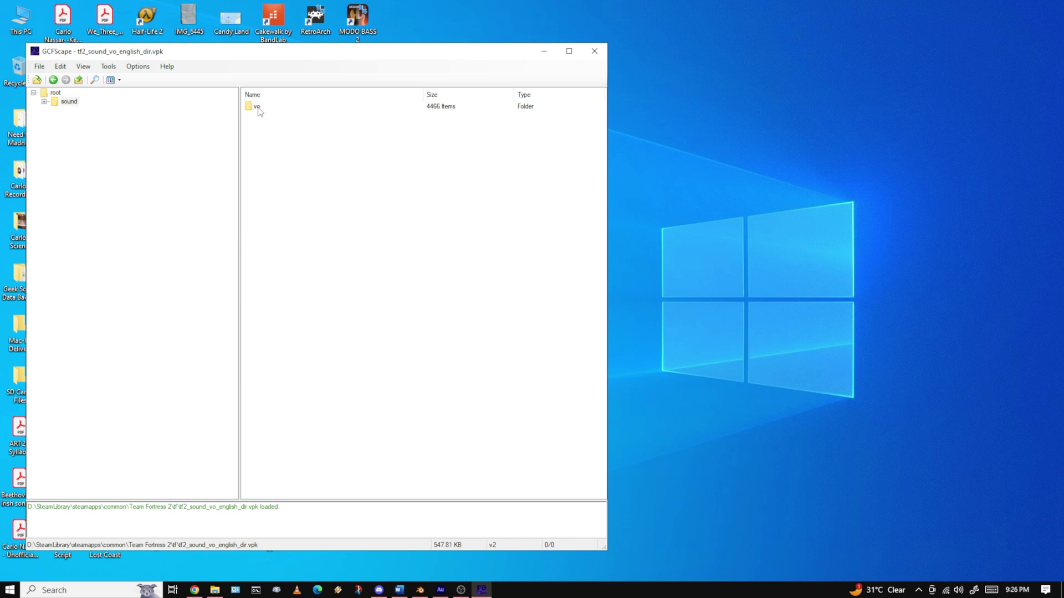
pyautogui.doubleClick(259, 109)
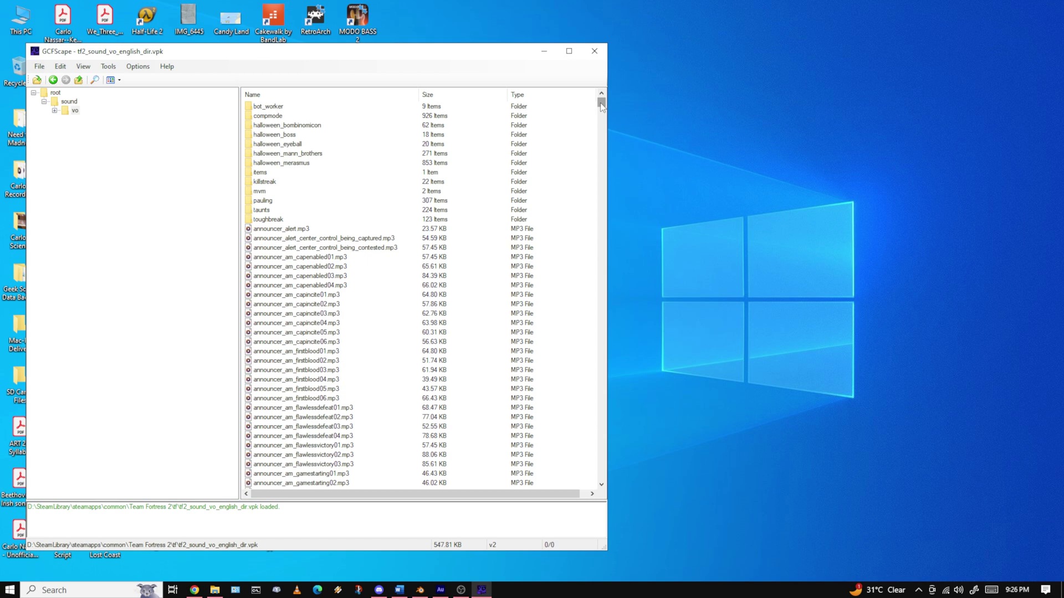
# Extract the pauling folder to the desktop and delete the extracted copy
pyautogui.click(264, 200)
pyautogui.moveTo(812, 212)
pyautogui.mouseDown()
pyautogui.moveTo(800, 147)
pyautogui.moveTo(812, 217)
pyautogui.mouseUp()
pyautogui.moveTo(869, 296); pyautogui.dragTo(789, 191)
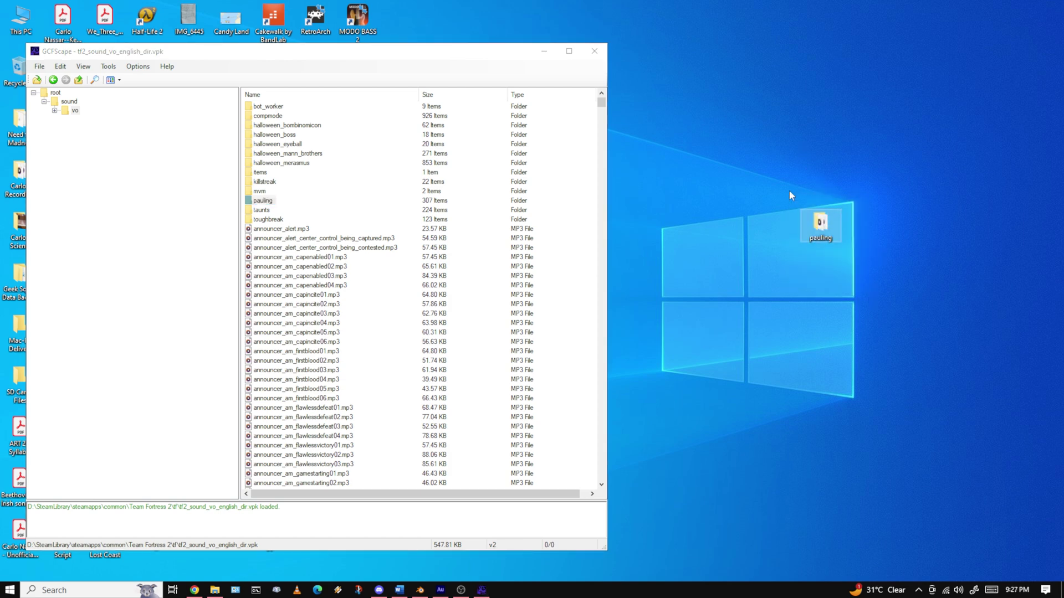
pyautogui.press('Delete')
pyautogui.click(579, 326)
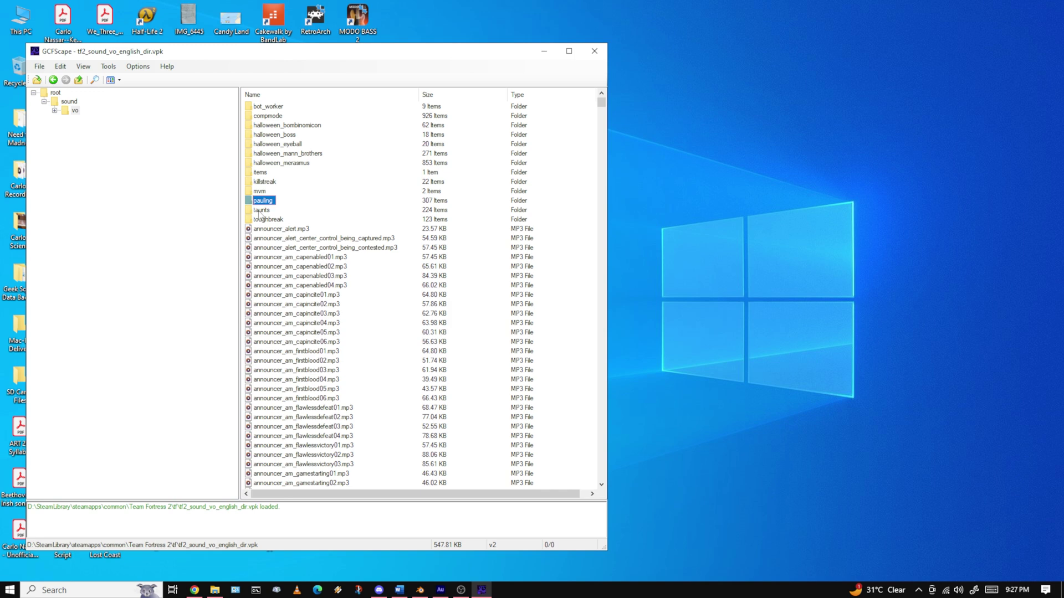
# Go through the Halloween folders in vo one by one, from halloween_bombinomicon to halloween_merasmus
pyautogui.click(307, 125)
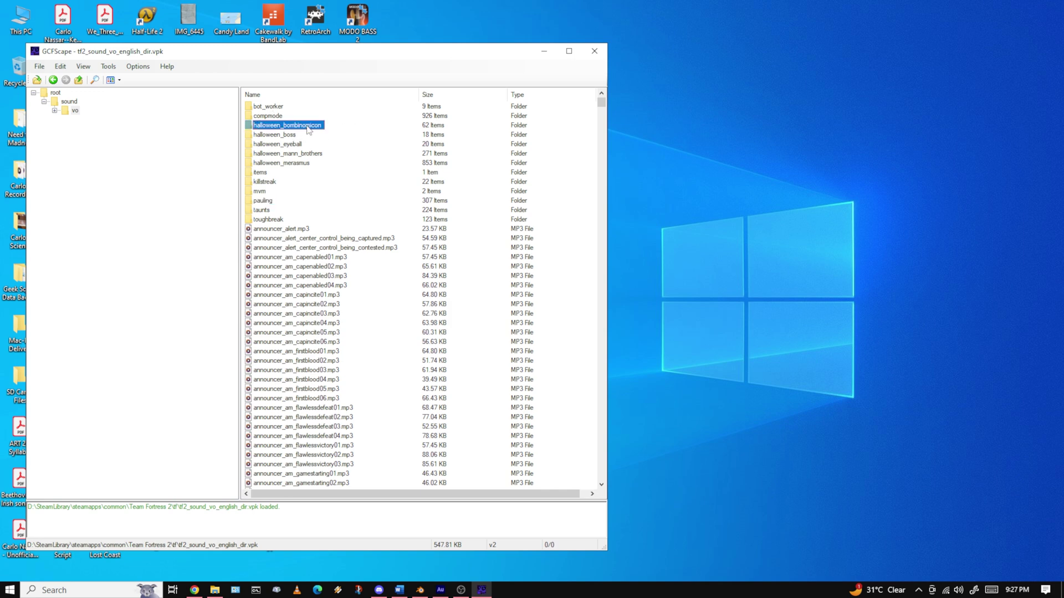
pyautogui.click(295, 136)
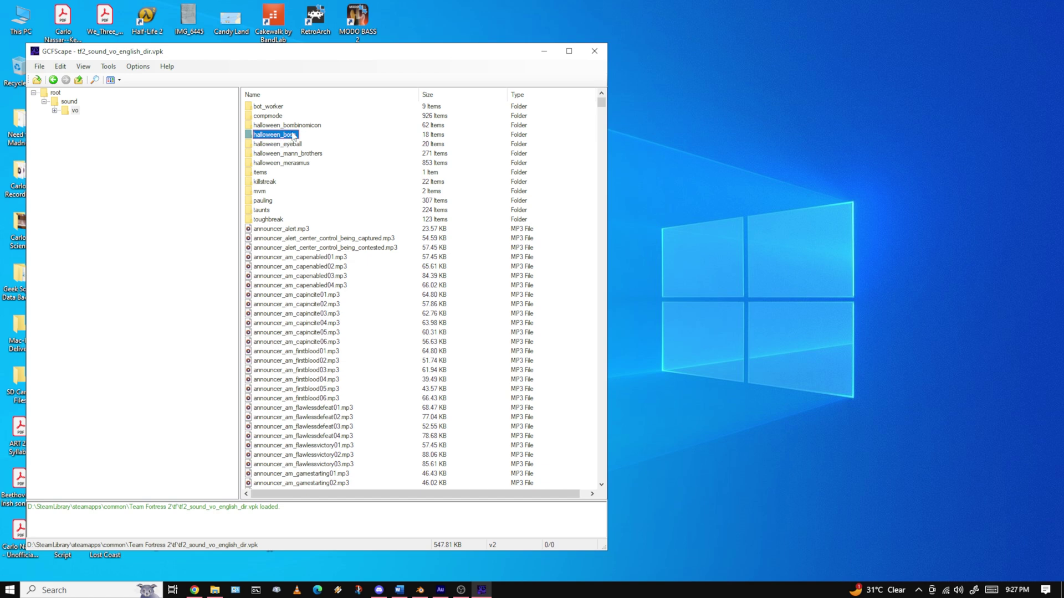
pyautogui.click(270, 145)
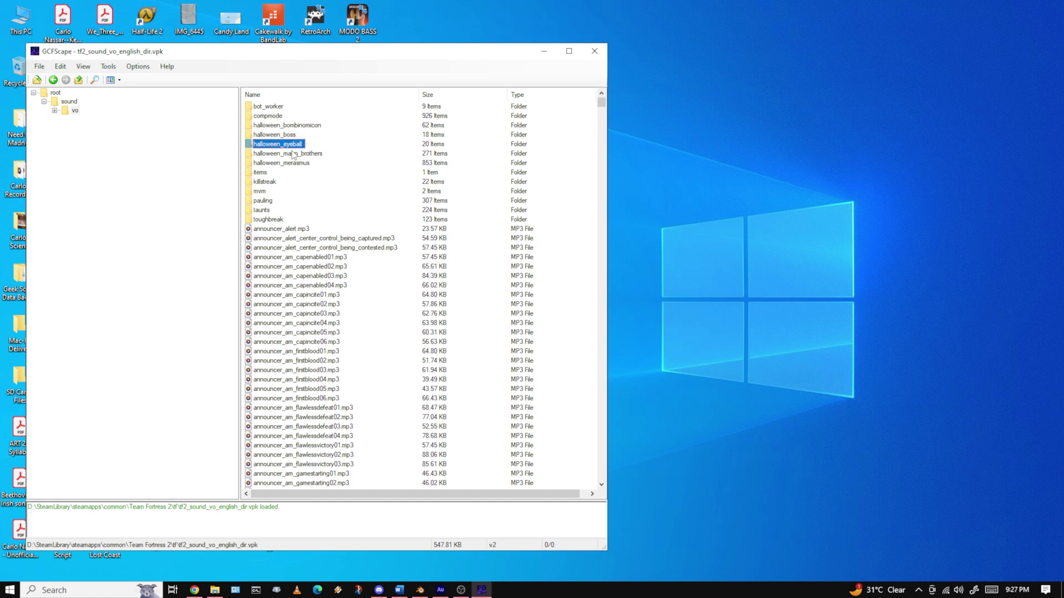
pyautogui.click(310, 155)
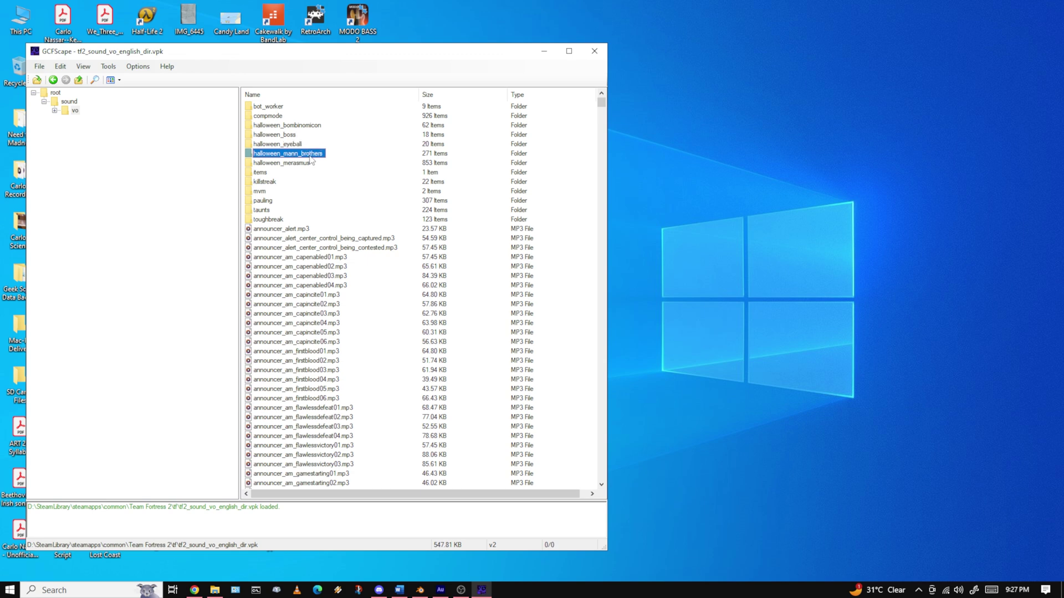
pyautogui.click(294, 165)
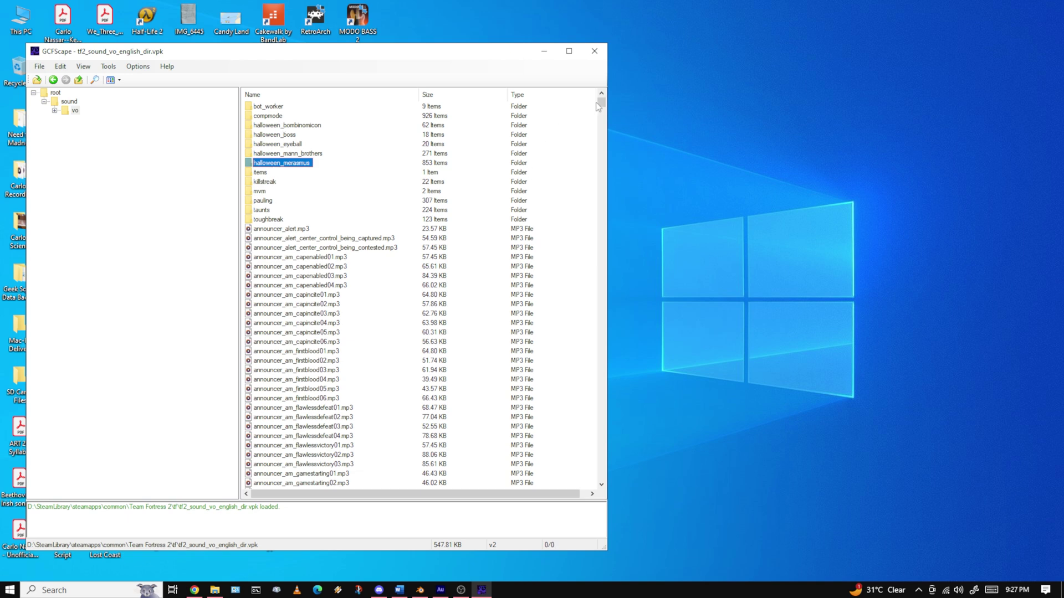
# Switch to File Explorer and open the heavy folder under Game Sounds > Team Fortress 2 > TF2 Voice Lines
pyautogui.moveTo(340, 53); pyautogui.dragTo(315, 53)
pyautogui.moveTo(576, 104); pyautogui.dragTo(610, 195)
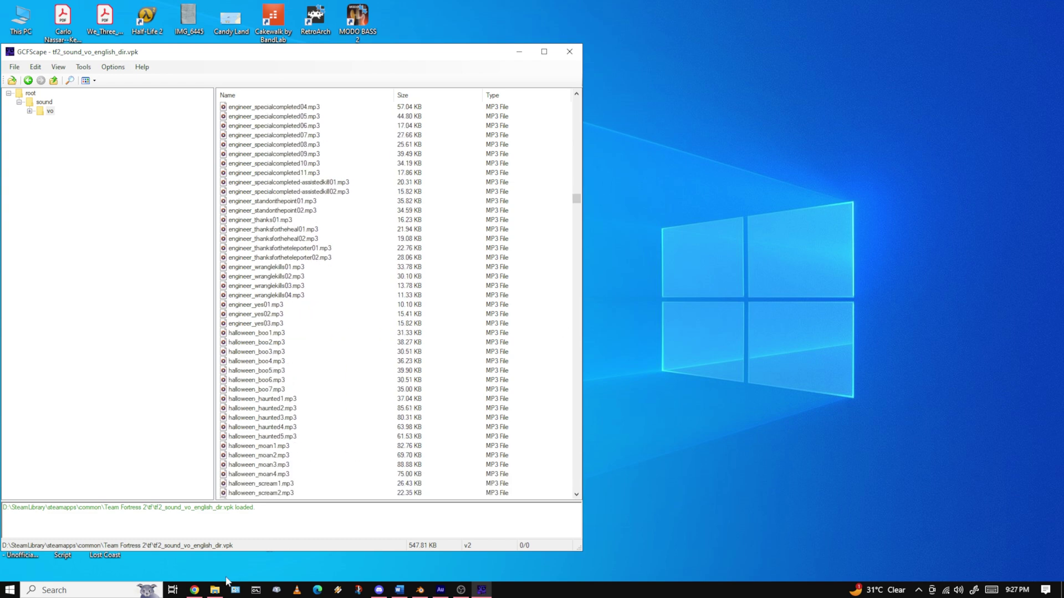
pyautogui.moveTo(215, 591)
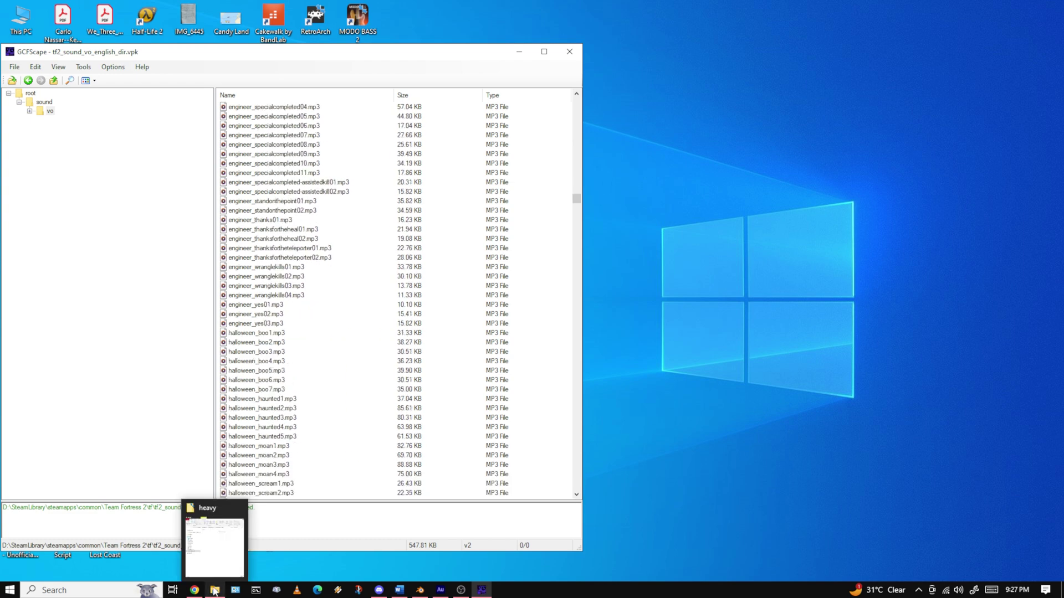
pyautogui.click(215, 546)
pyautogui.click(534, 149)
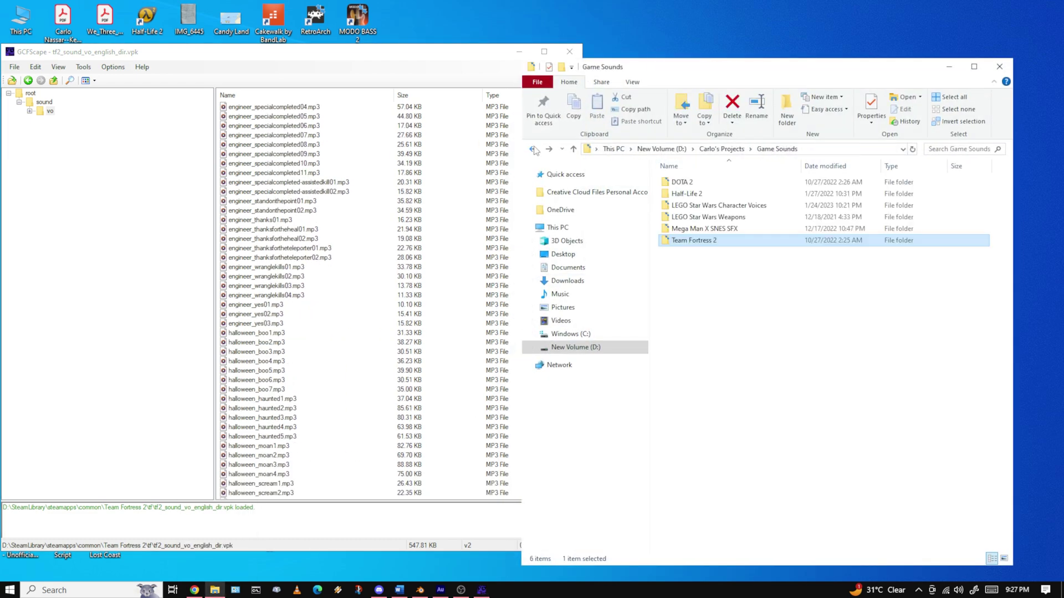
pyautogui.click(534, 149)
pyautogui.doubleClick(689, 309)
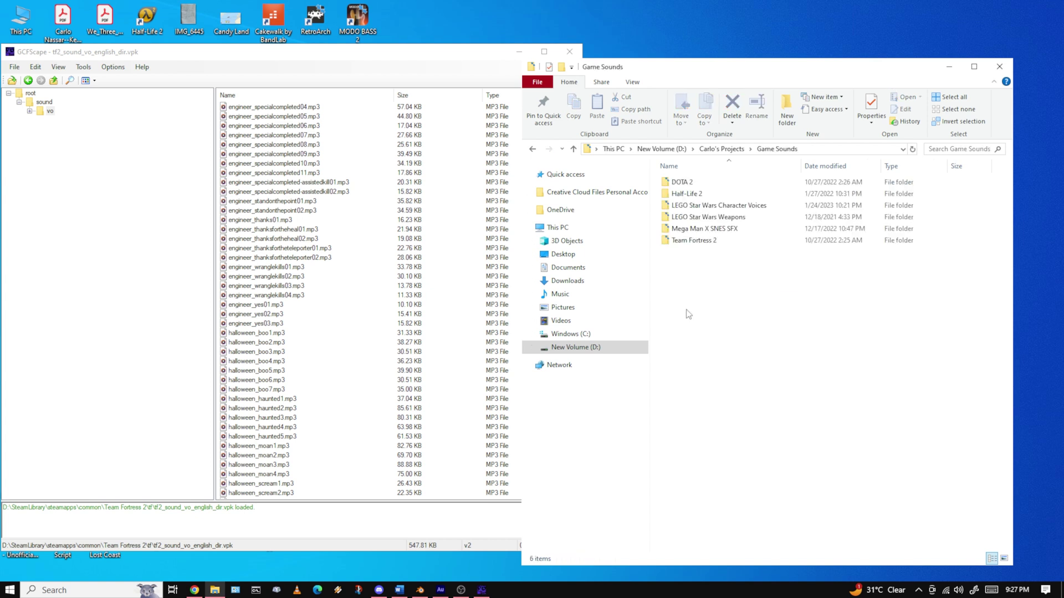
pyautogui.doubleClick(691, 244)
pyautogui.moveTo(702, 200)
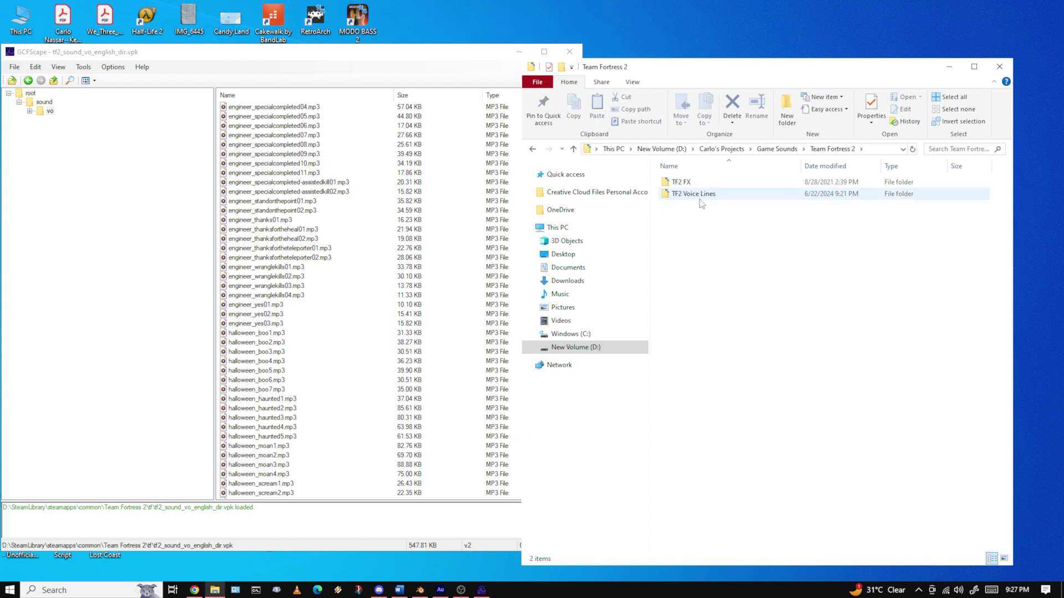
pyautogui.doubleClick(699, 195)
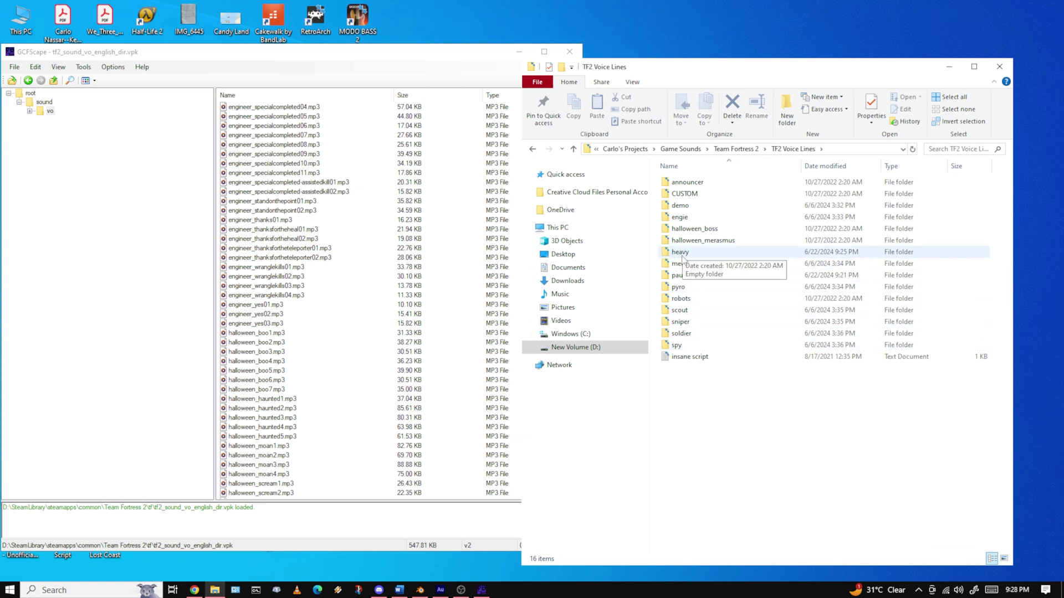
pyautogui.doubleClick(685, 255)
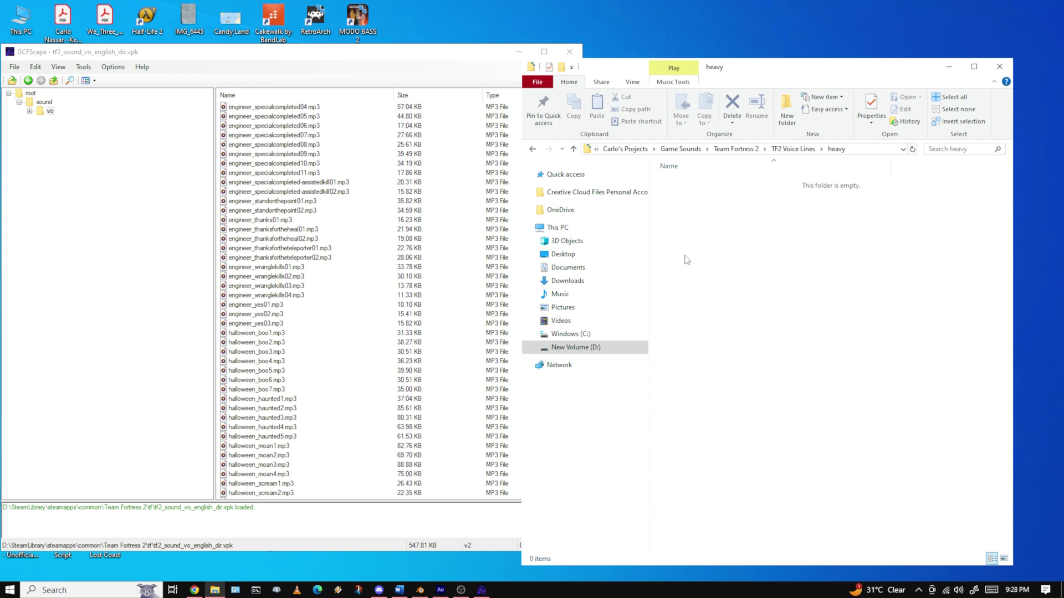
# Switch to GCFScape and select the vo files from heavy_activatecharge01.mp3 through heavy_yes03.mp3
pyautogui.click(366, 62)
pyautogui.moveTo(579, 196); pyautogui.dragTo(573, 94)
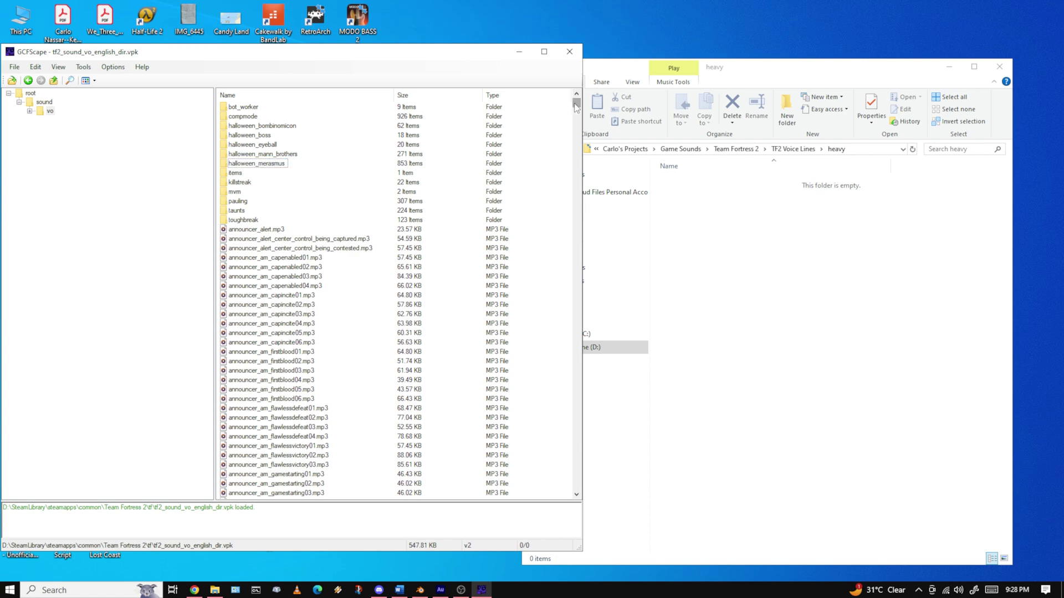
pyautogui.moveTo(577, 108)
pyautogui.mouseDown()
pyautogui.moveTo(572, 141)
pyautogui.moveTo(575, 103)
pyautogui.mouseUp()
pyautogui.moveTo(576, 106); pyautogui.dragTo(618, 205)
pyautogui.scroll(-2, 333, 314)
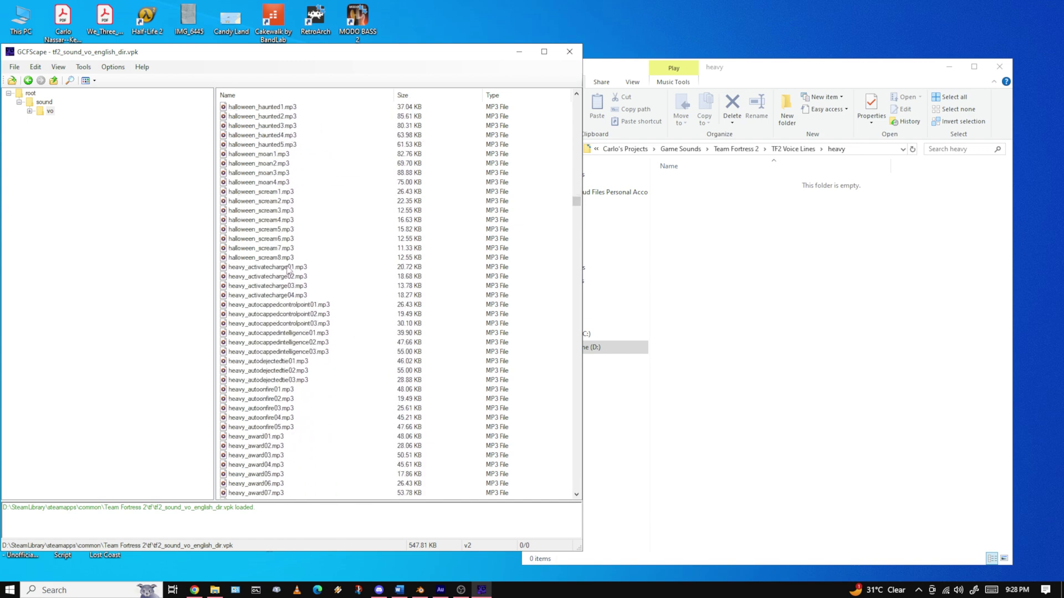
pyautogui.click(288, 268)
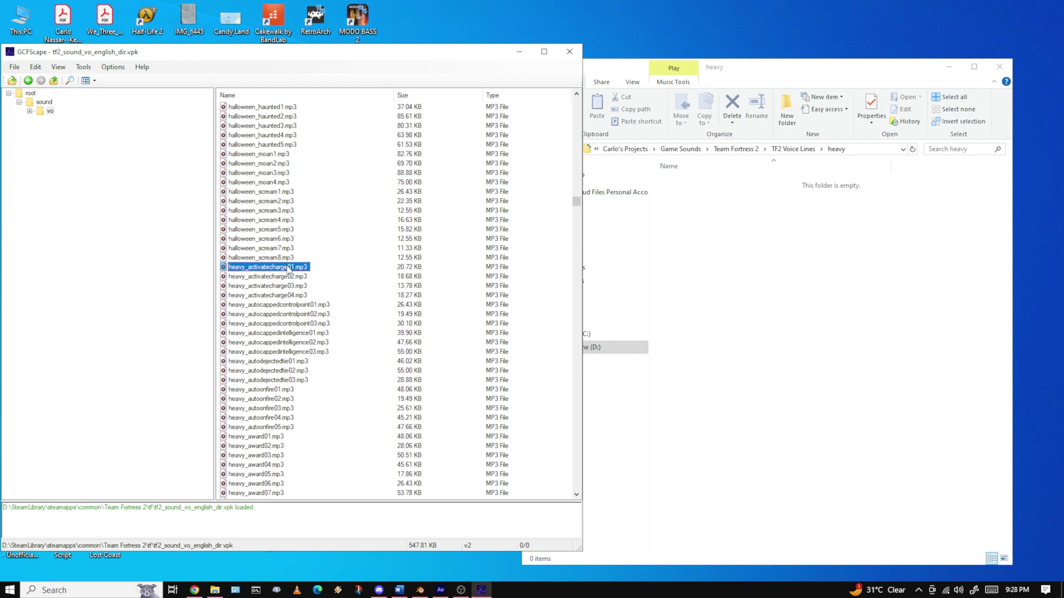
pyautogui.moveTo(576, 201); pyautogui.dragTo(579, 249)
pyautogui.scroll(-1, 271, 343)
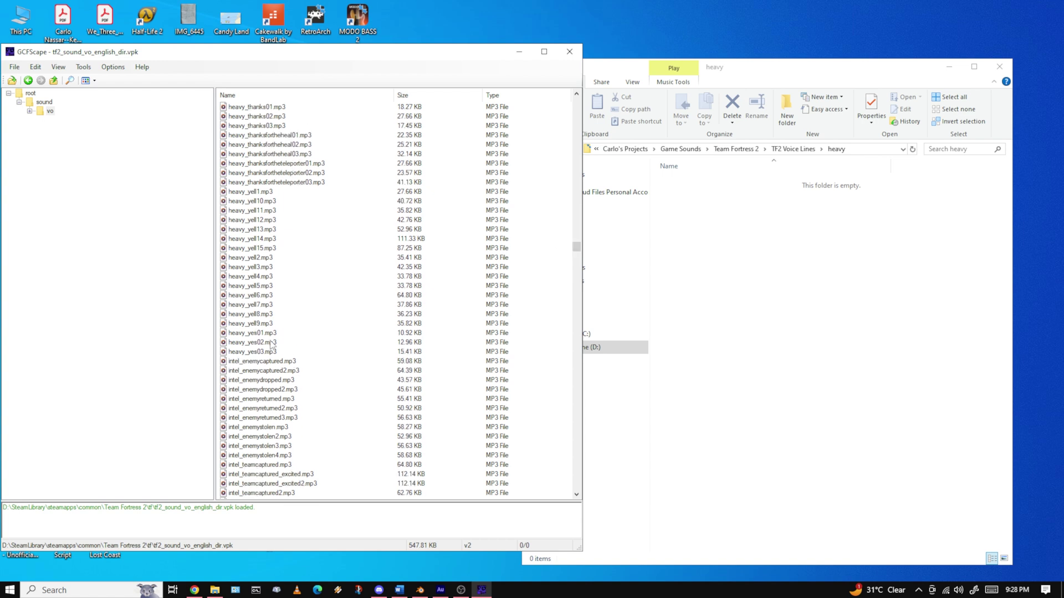
pyautogui.keyDown('shift'); pyautogui.click(253, 352); pyautogui.keyUp('shift')
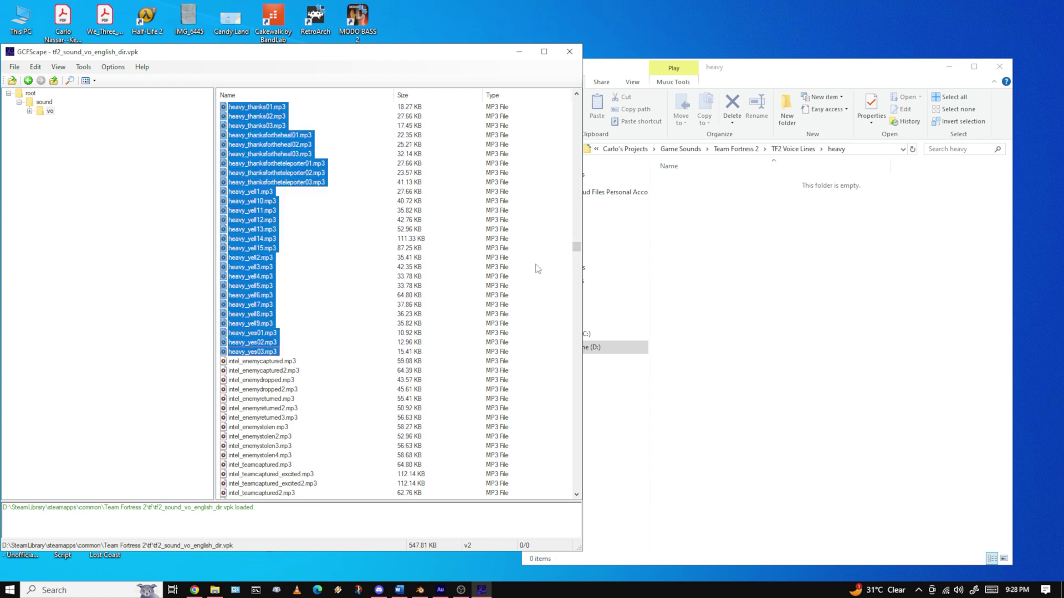
# Reselect the files from heavy_activatecharge01.mp3 through heavy_yes03.mp3 and extract them to the local heavy folder
pyautogui.moveTo(577, 247); pyautogui.dragTo(577, 203)
pyautogui.click(258, 116)
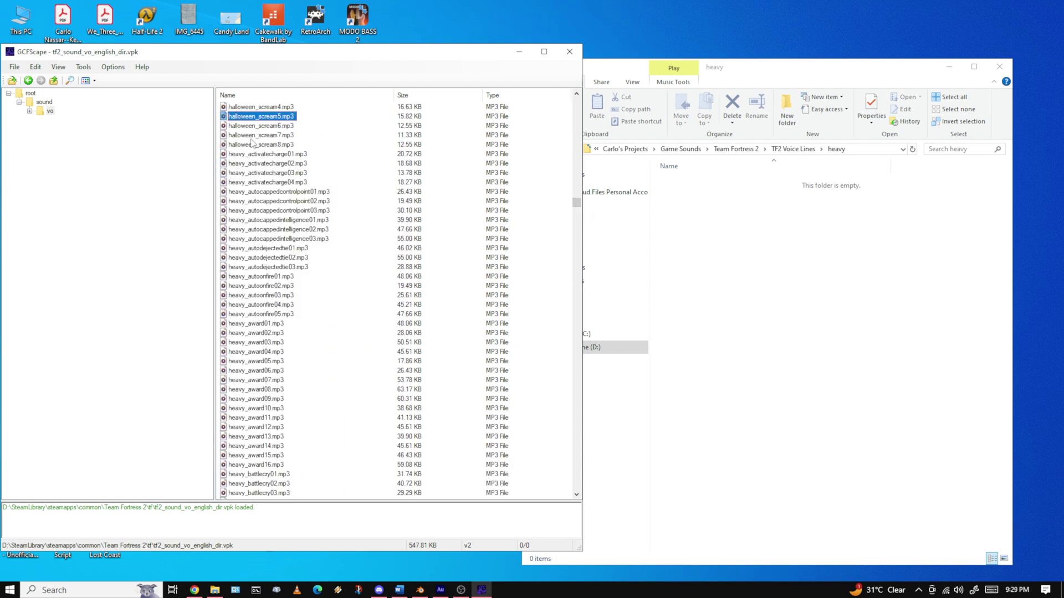
pyautogui.click(293, 155)
pyautogui.moveTo(577, 206); pyautogui.dragTo(586, 249)
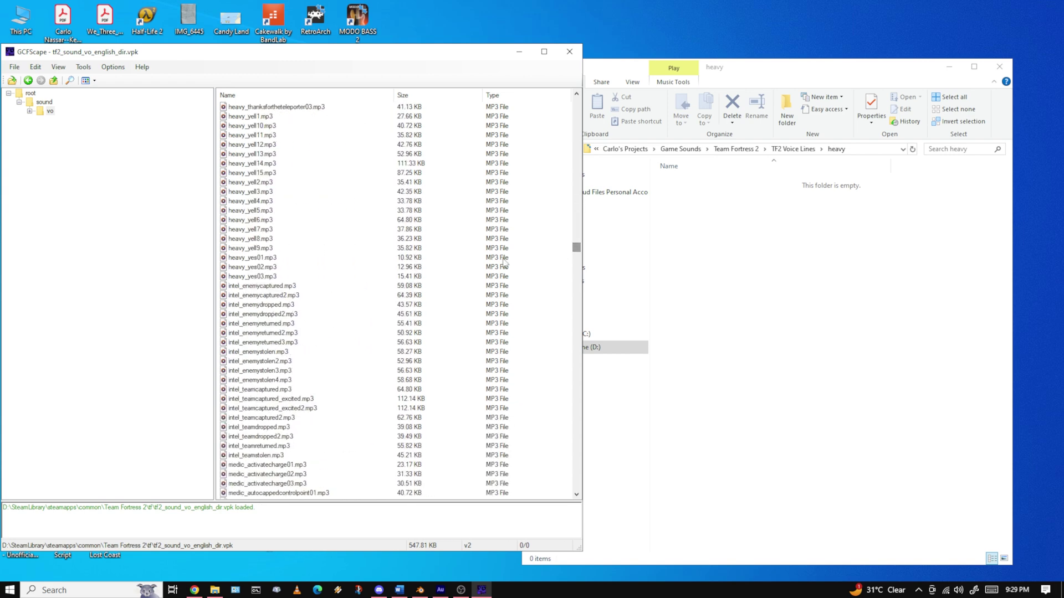
pyautogui.keyDown('shift'); pyautogui.click(265, 277); pyautogui.keyUp('shift')
pyautogui.scroll(4, 260, 275)
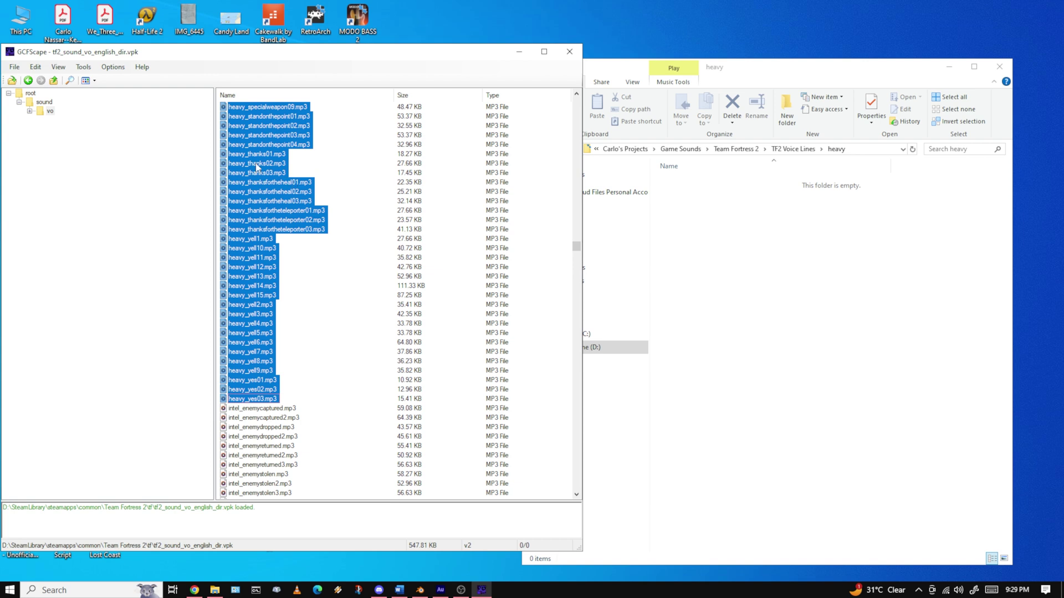
pyautogui.moveTo(270, 129); pyautogui.dragTo(862, 300)
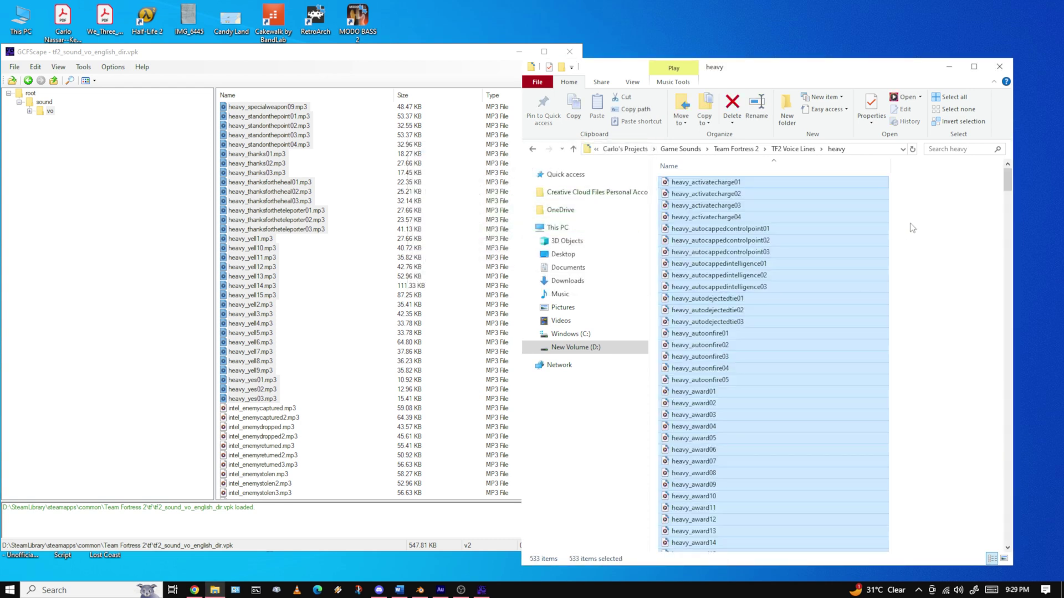
pyautogui.click(929, 198)
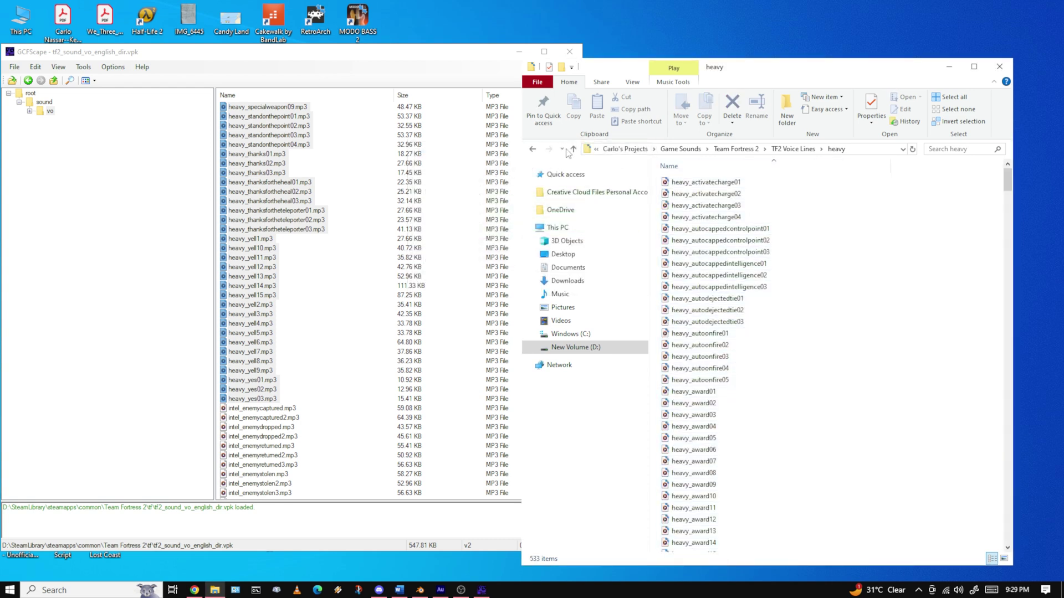
# Try to extract only heavy_thanksfortheteleporter03.mp3 to the local heavy folder
pyautogui.click(322, 416)
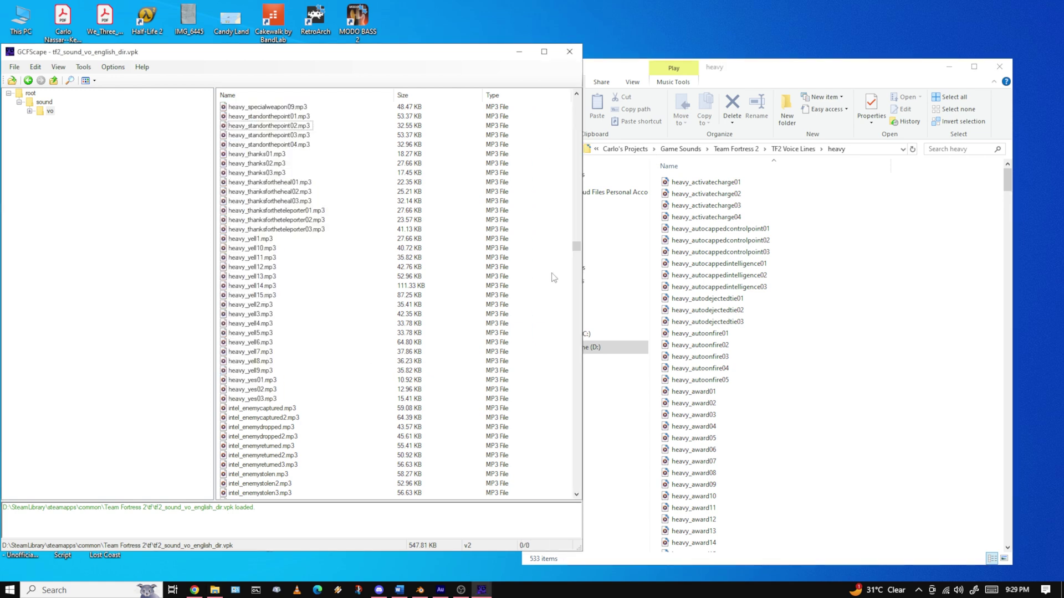
pyautogui.click(311, 229)
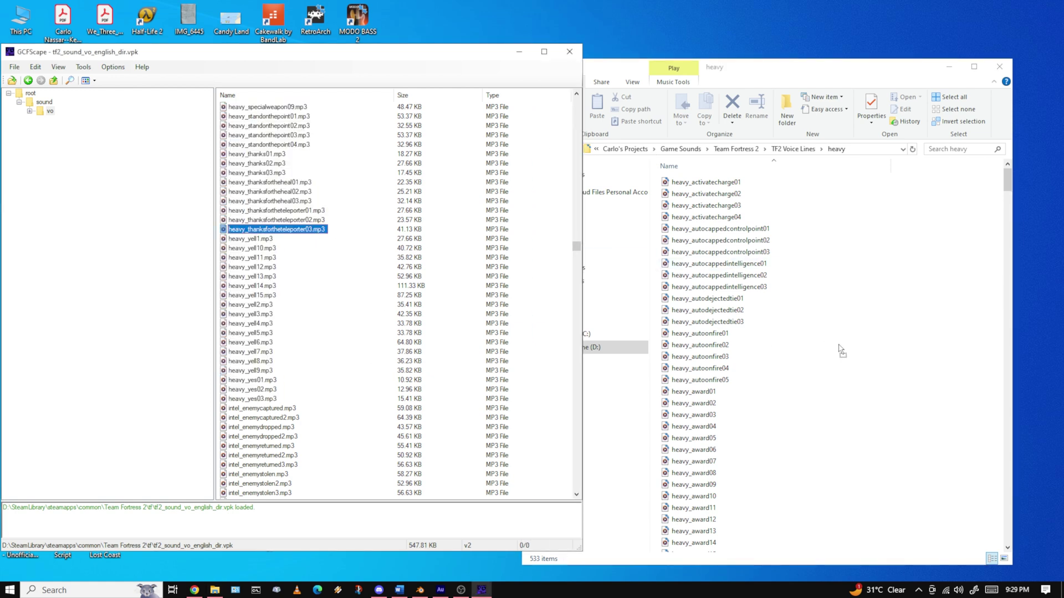
pyautogui.moveTo(937, 344); pyautogui.dragTo(922, 309)
pyautogui.scroll(-1, 313, 309)
pyautogui.click(929, 224)
# Return to GCFScape and open the taunts folder inside vo
pyautogui.click(486, 56)
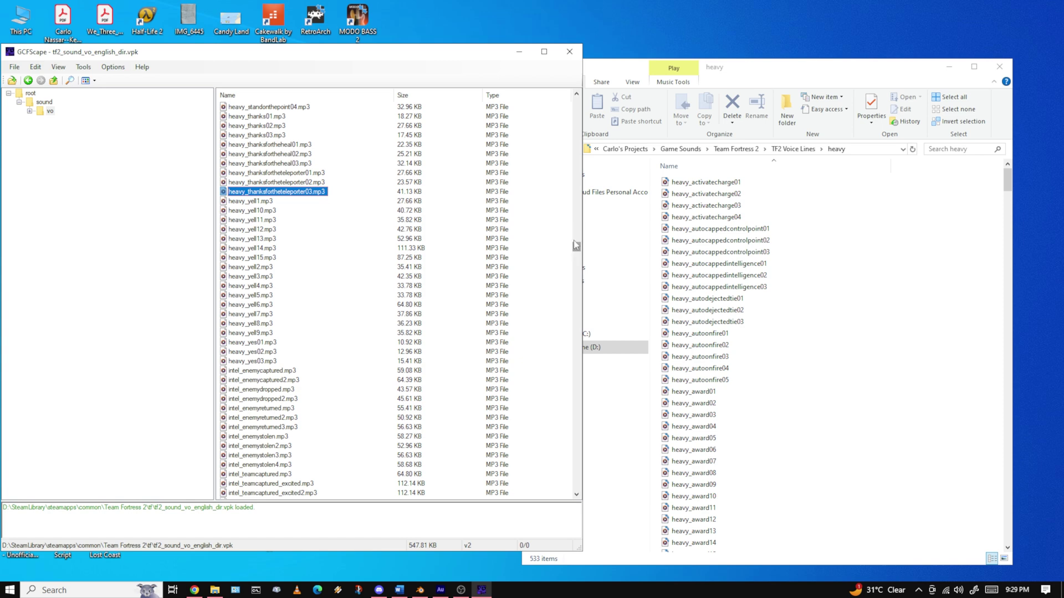
pyautogui.moveTo(575, 248); pyautogui.dragTo(576, 103)
pyautogui.click(245, 221)
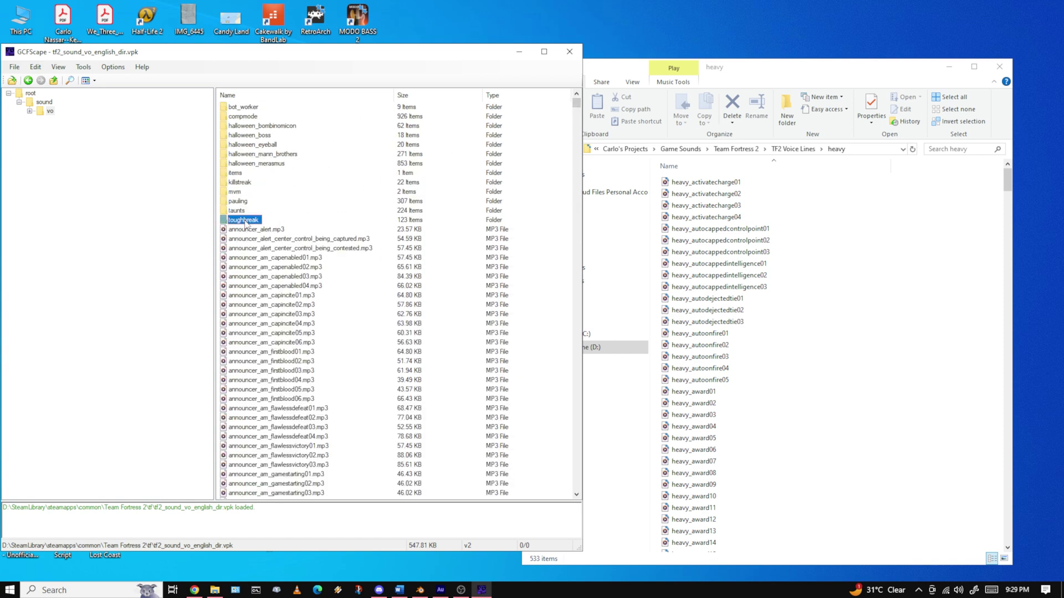
pyautogui.doubleClick(240, 214)
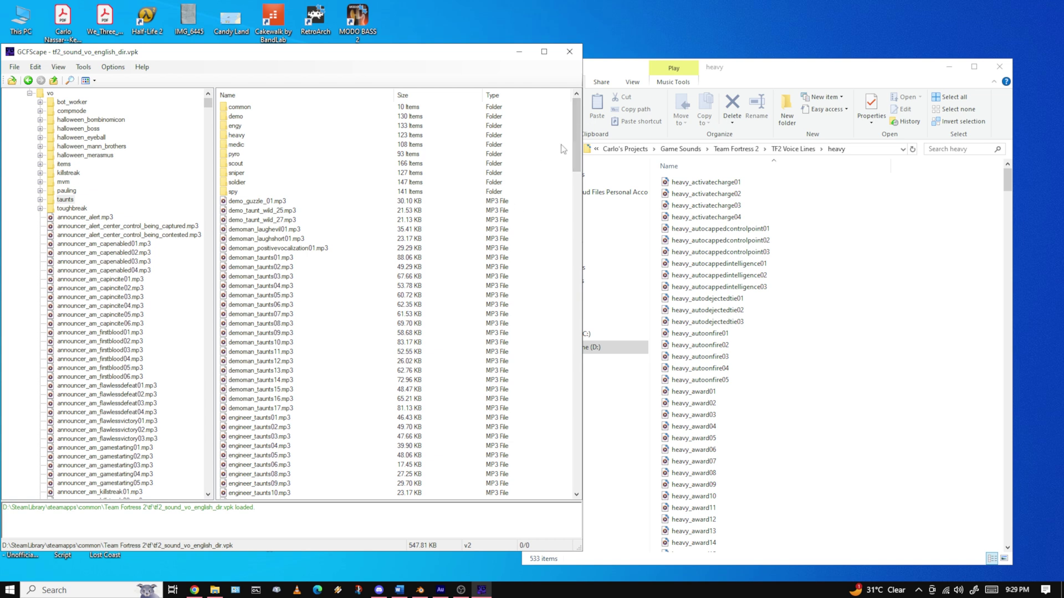
# Extract heavy_taunts01.mp3 through heavy_taunts19.mp3 from the taunts folder to the local heavy folder
pyautogui.moveTo(576, 150)
pyautogui.mouseDown()
pyautogui.moveTo(575, 170)
pyautogui.moveTo(562, 143)
pyautogui.mouseUp()
pyautogui.scroll(-5, 271, 162)
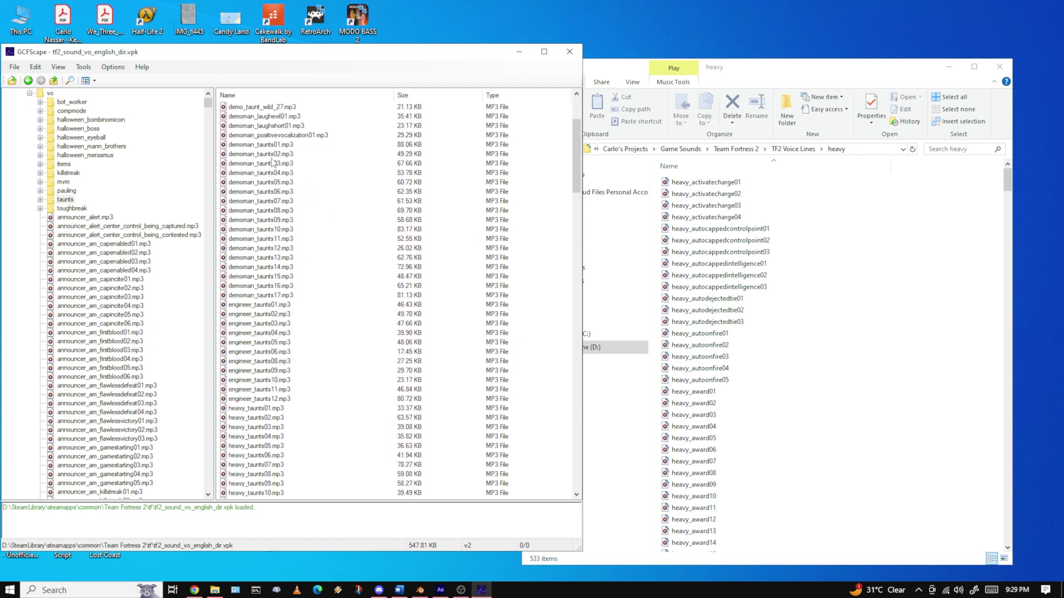
pyautogui.scroll(5, 357, 185)
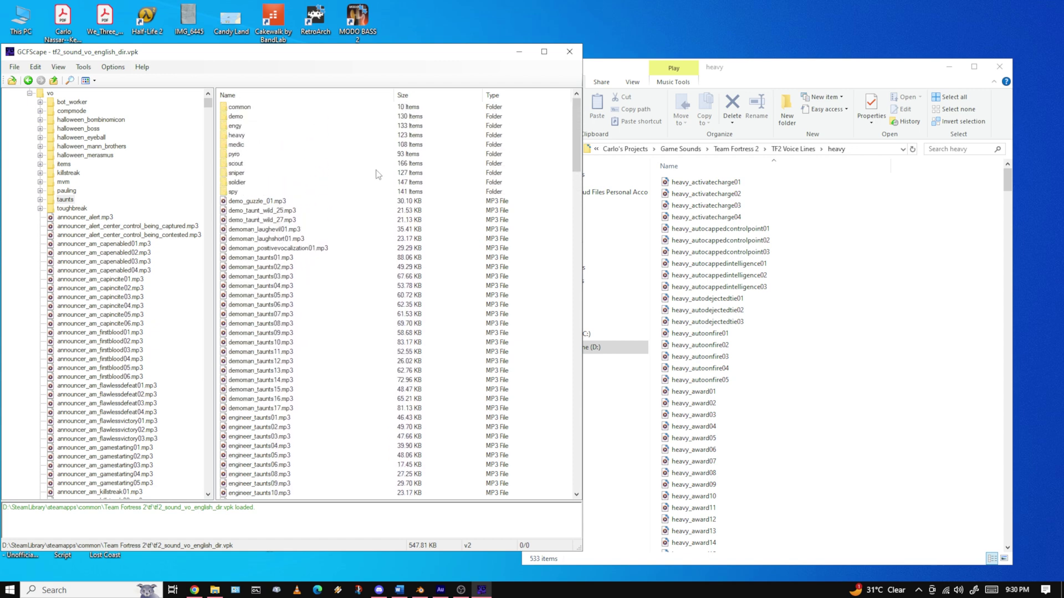
pyautogui.moveTo(573, 103); pyautogui.dragTo(573, 160)
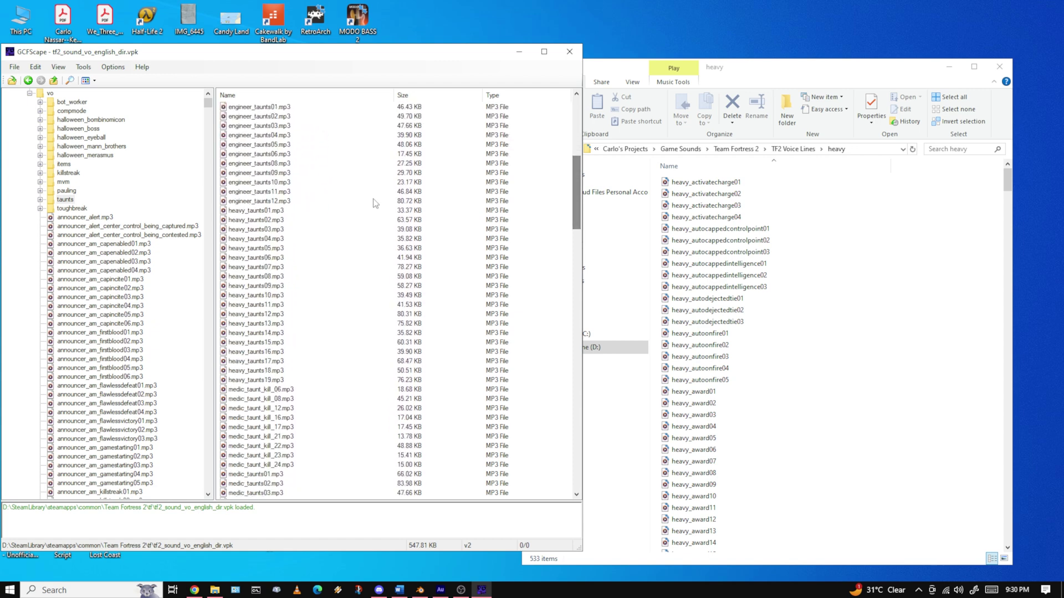
pyautogui.click(254, 213)
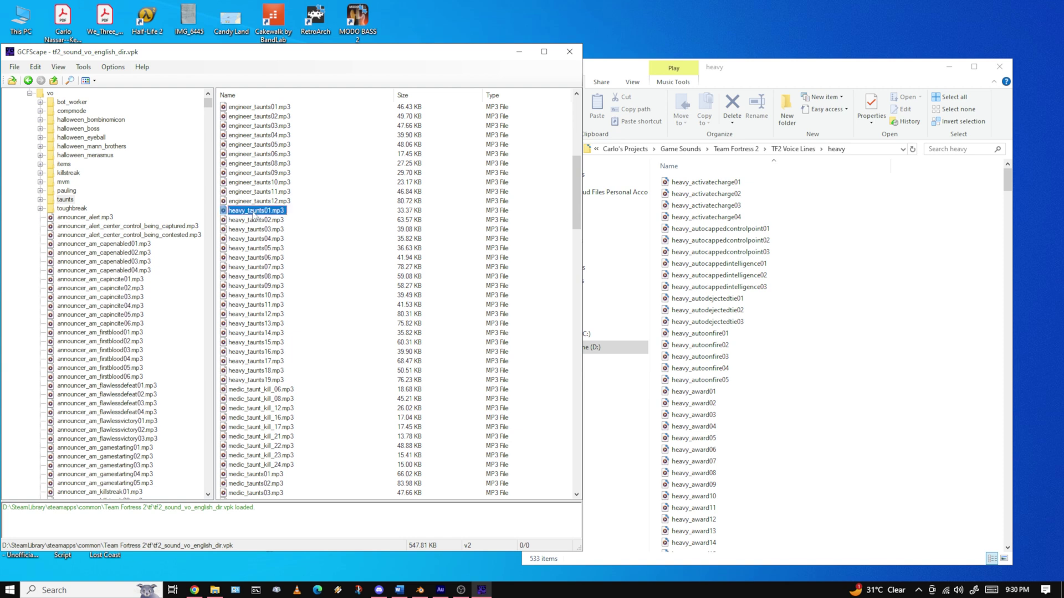
pyautogui.keyDown('shift'); pyautogui.click(266, 381); pyautogui.keyUp('shift')
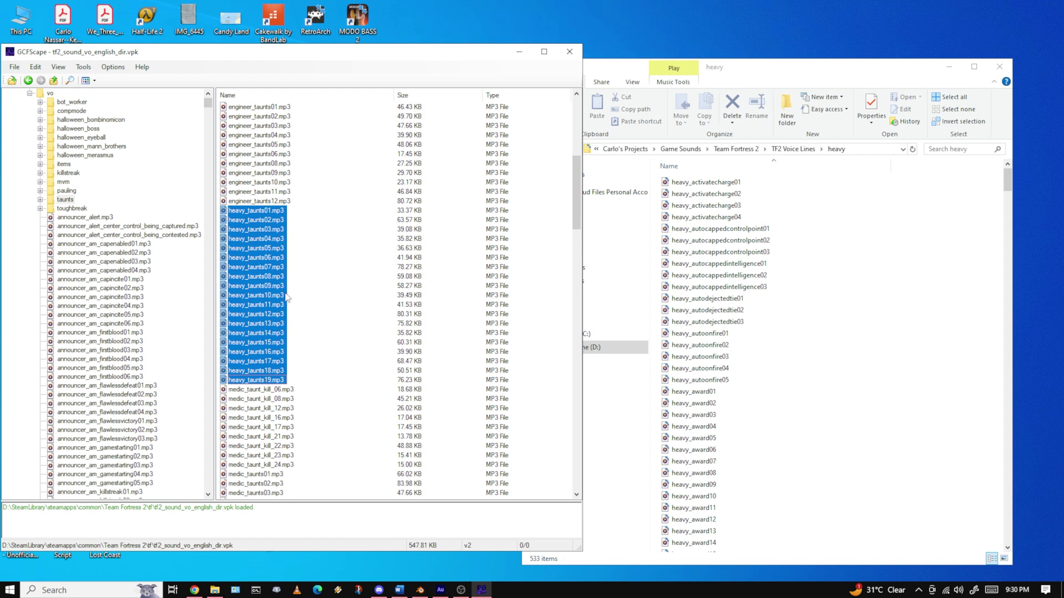
pyautogui.moveTo(273, 268); pyautogui.dragTo(896, 295)
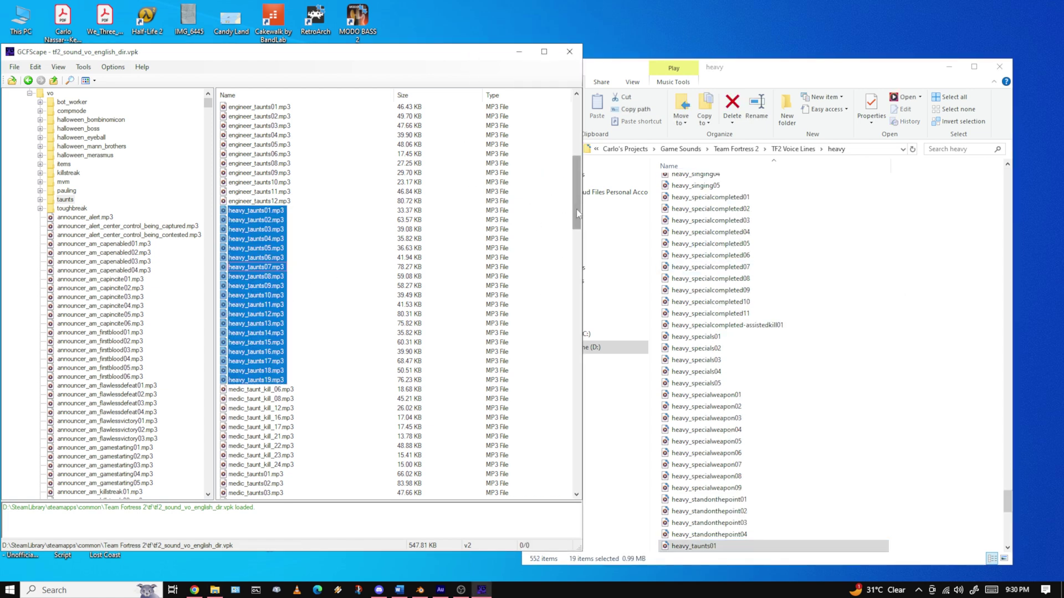
# Open the heavy subfolder inside the taunts folder
pyautogui.moveTo(576, 194); pyautogui.dragTo(577, 137)
pyautogui.click(252, 220)
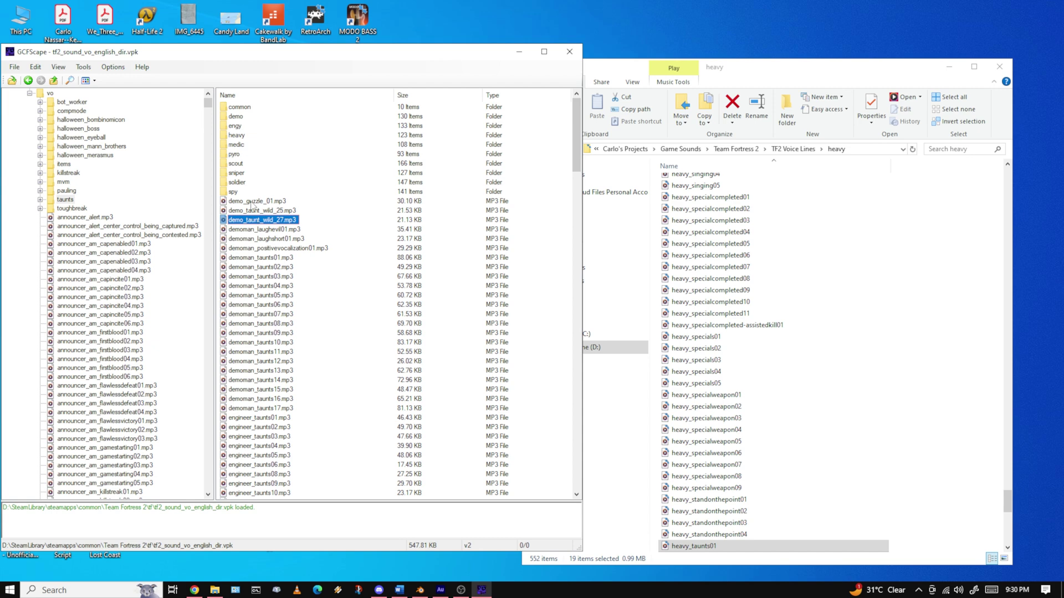
pyautogui.doubleClick(235, 135)
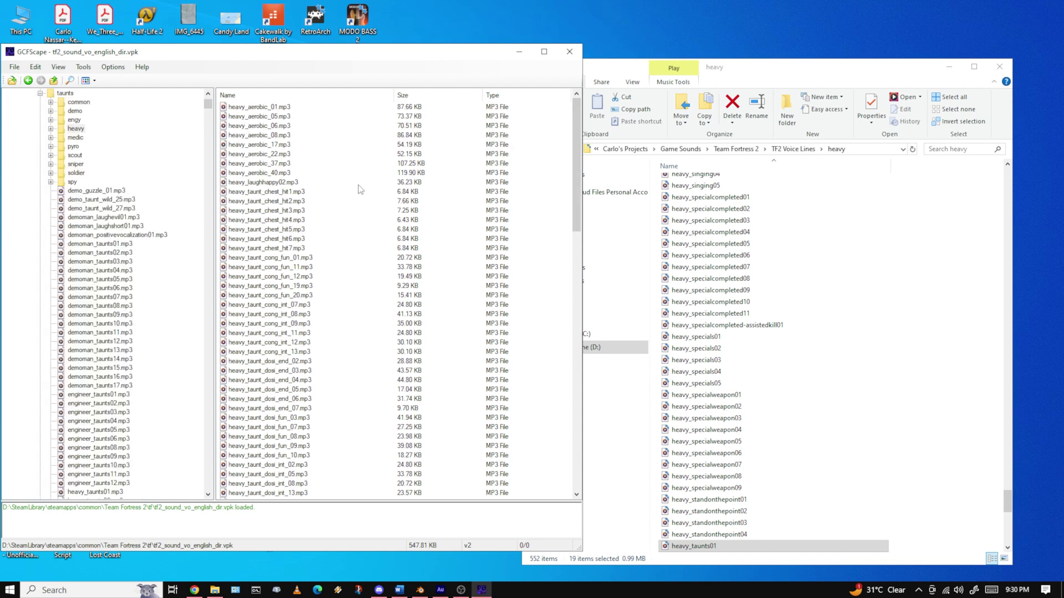
pyautogui.click(28, 80)
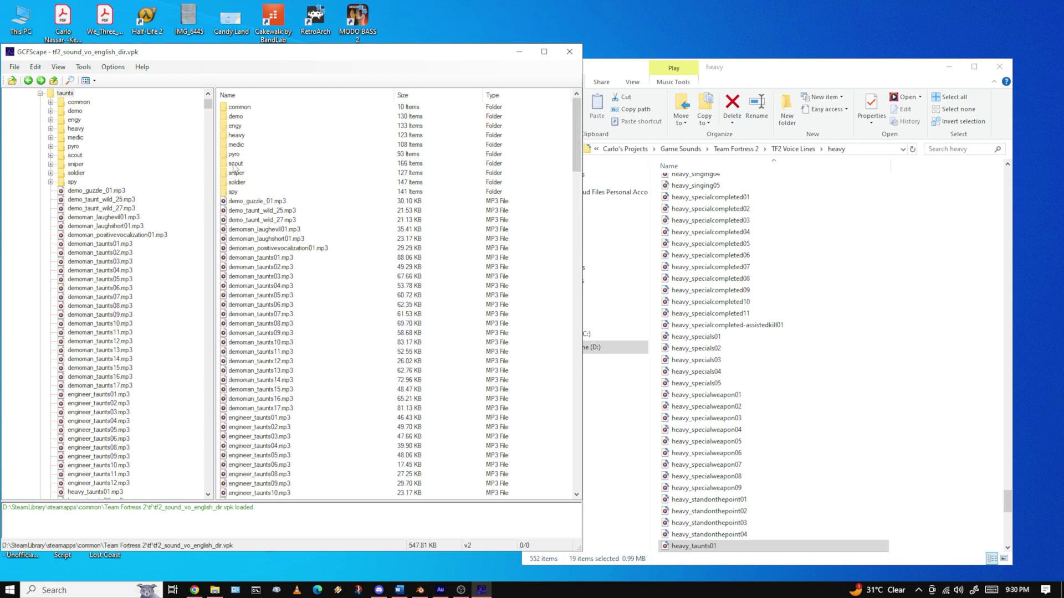
pyautogui.click(40, 80)
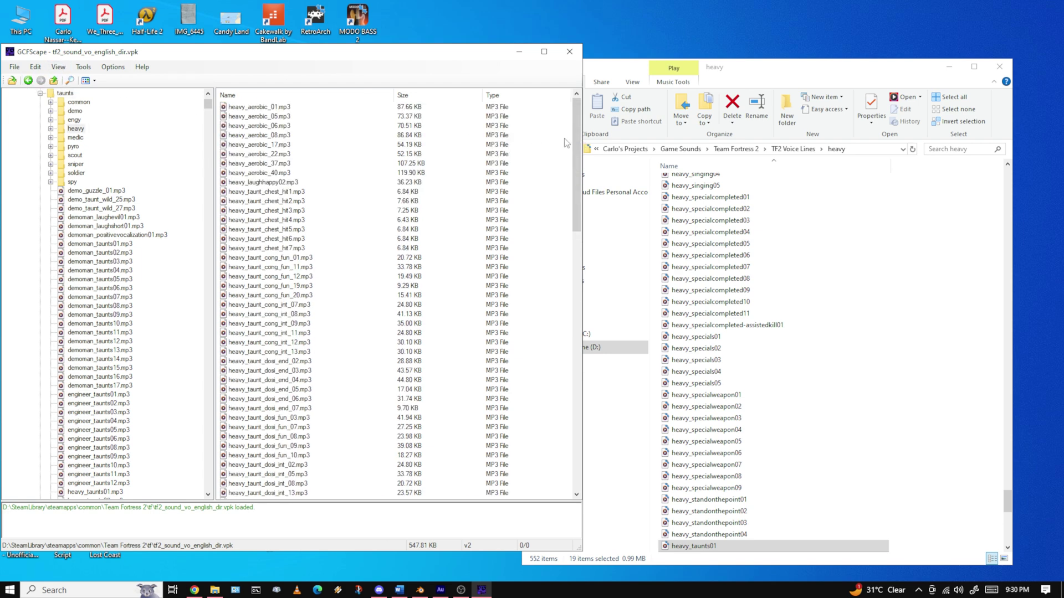
# Extract all files of the taunts heavy subfolder to the local heavy folder and go back to taunts
pyautogui.hotkey('ctrl', 'a')
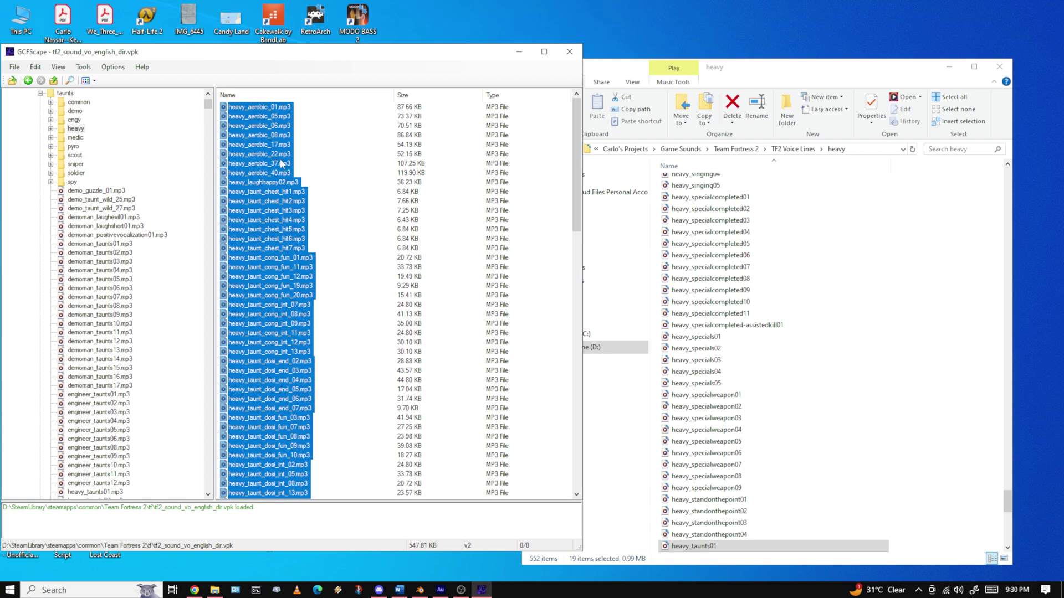
pyautogui.moveTo(248, 146); pyautogui.dragTo(893, 259)
pyautogui.click(499, 219)
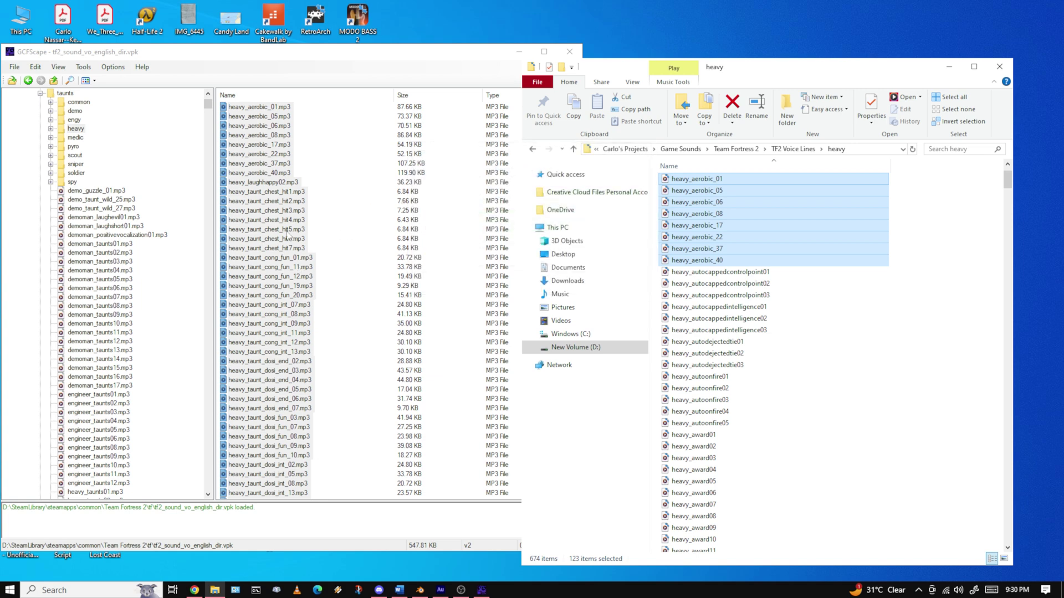
pyautogui.click(300, 210)
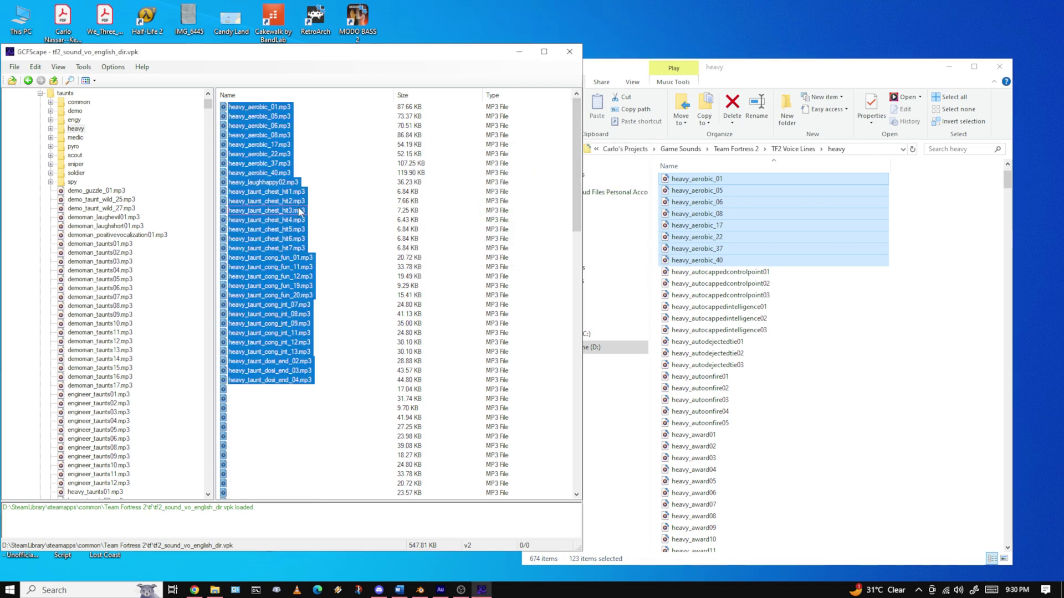
pyautogui.click(26, 82)
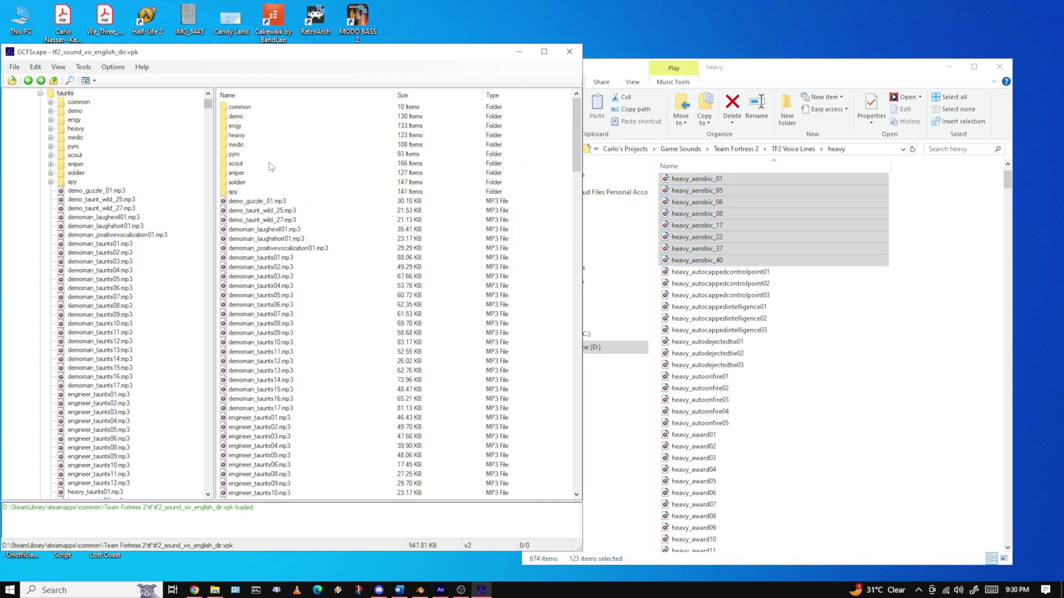
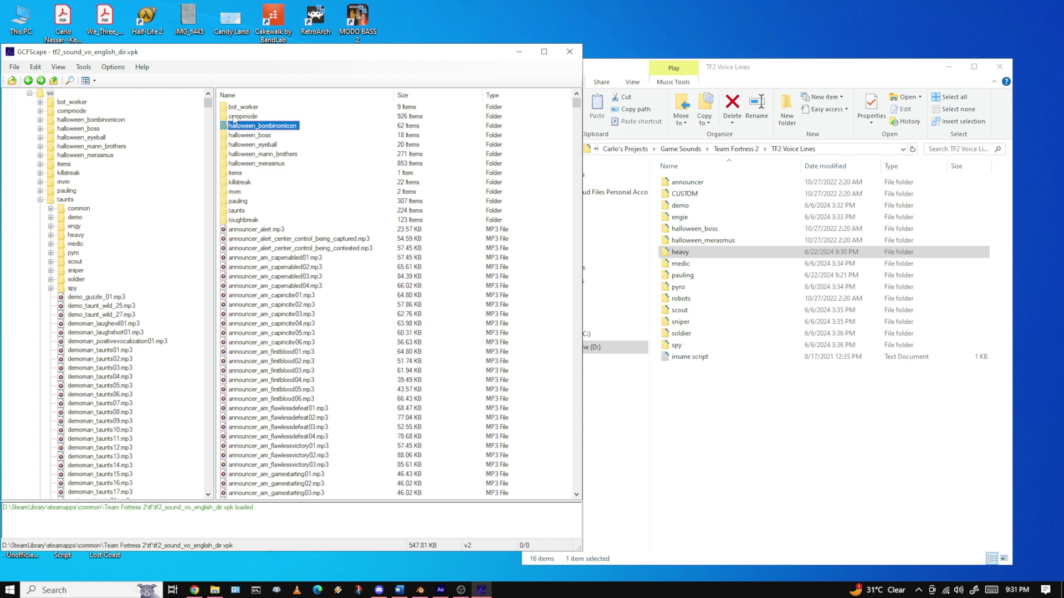
# Extract cm_heavy_gamewon_01.mp3 through cm_heavy_summary_callout_06.mp3 from the compmode folder to the local heavy folder
pyautogui.doubleClick(234, 117)
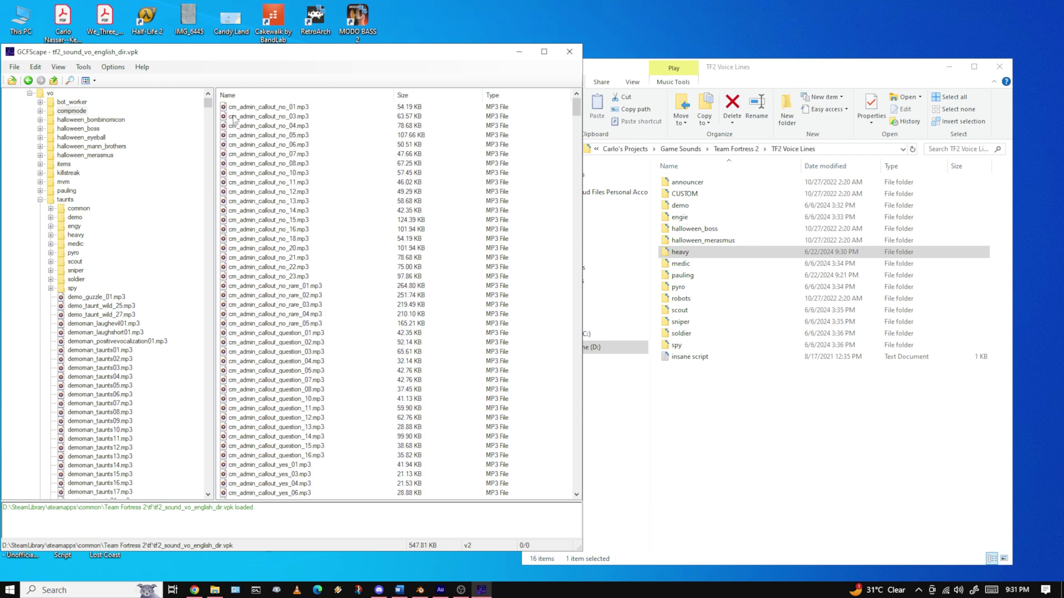
pyautogui.moveTo(577, 105); pyautogui.dragTo(577, 259)
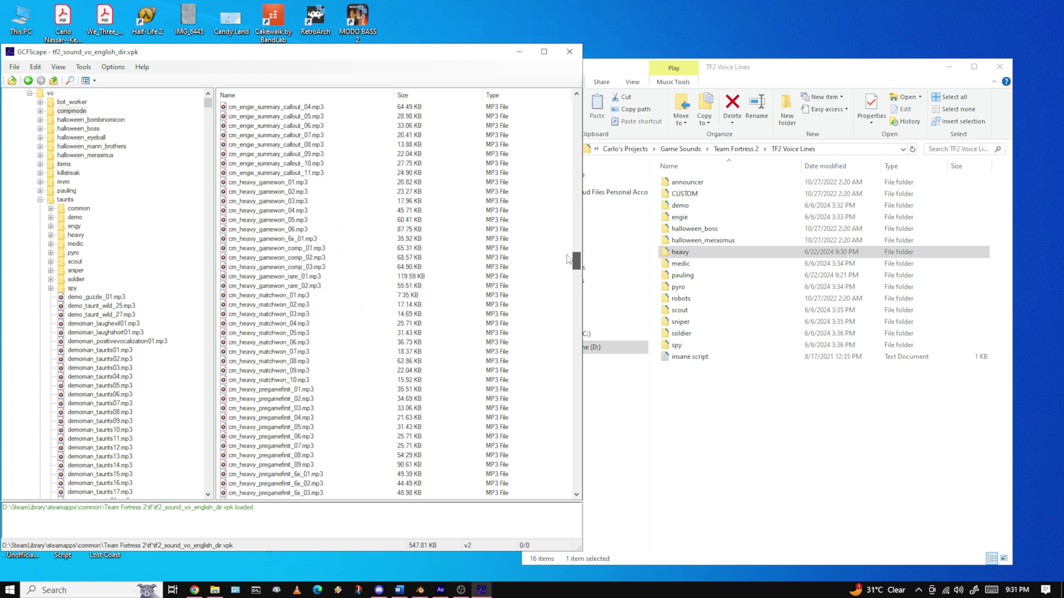
pyautogui.click(278, 185)
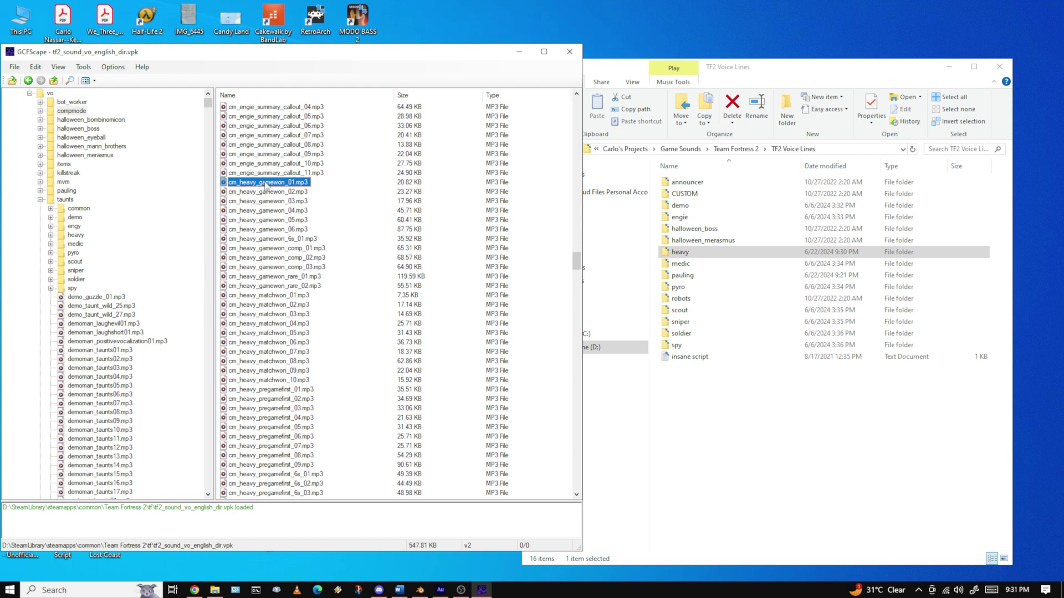
pyautogui.scroll(-13, 279, 358)
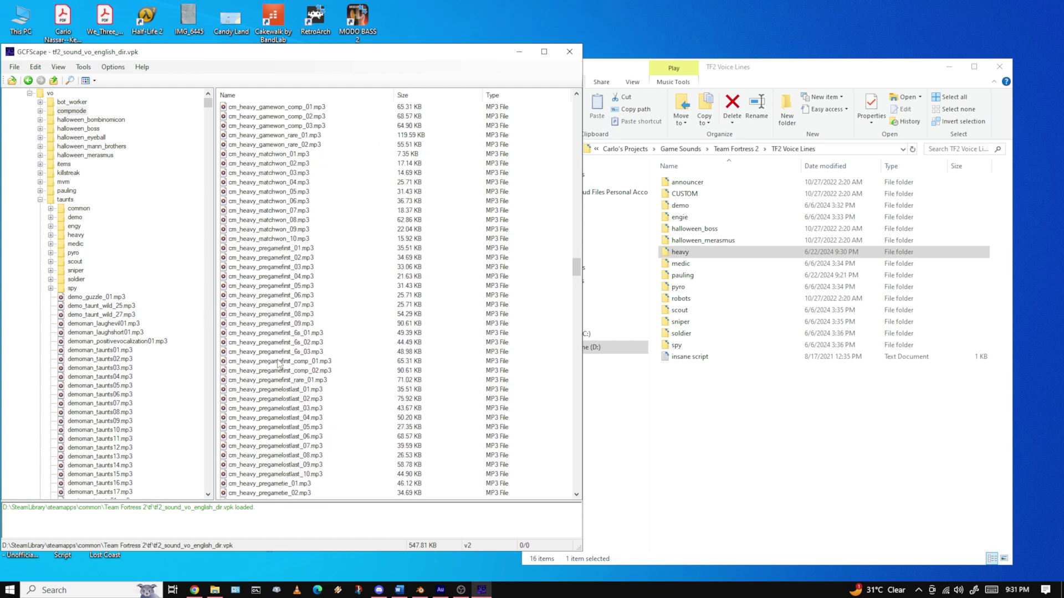
pyautogui.scroll(-9, 579, 281)
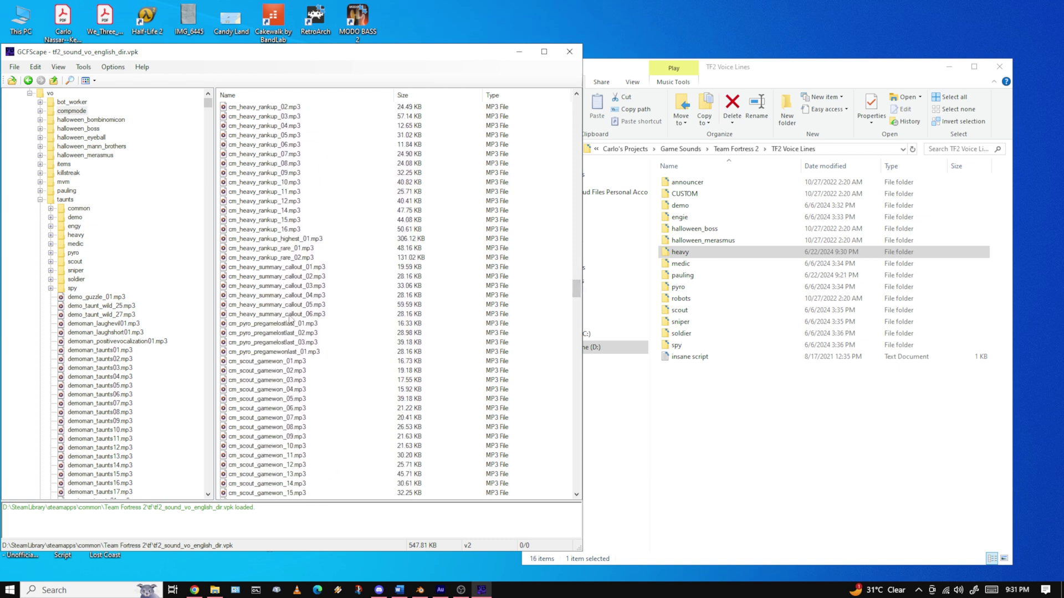
pyautogui.keyDown('shift'); pyautogui.click(289, 315); pyautogui.keyUp('shift')
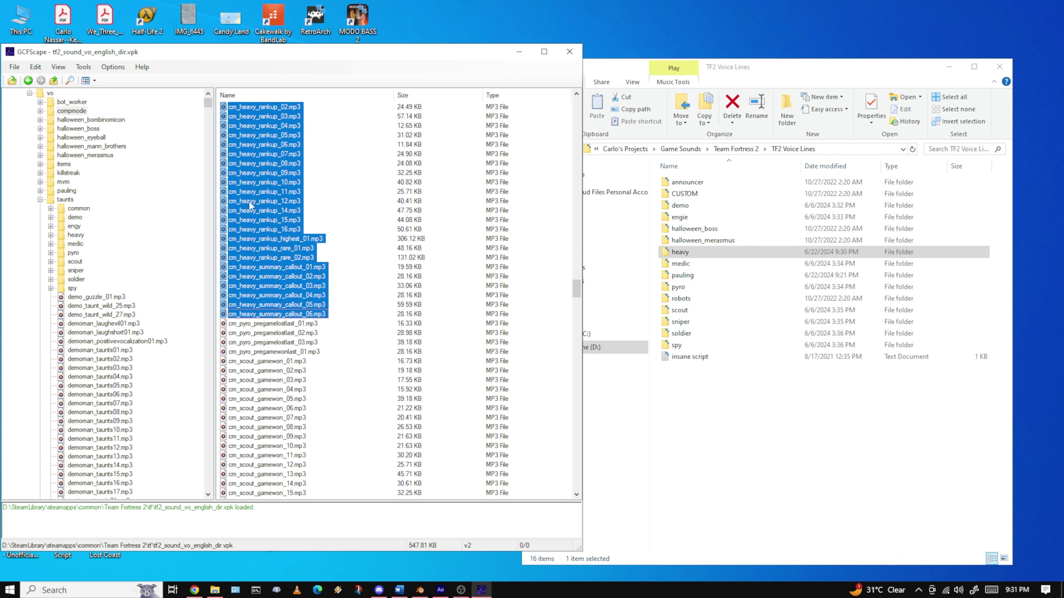
pyautogui.doubleClick(673, 252)
pyautogui.click(386, 59)
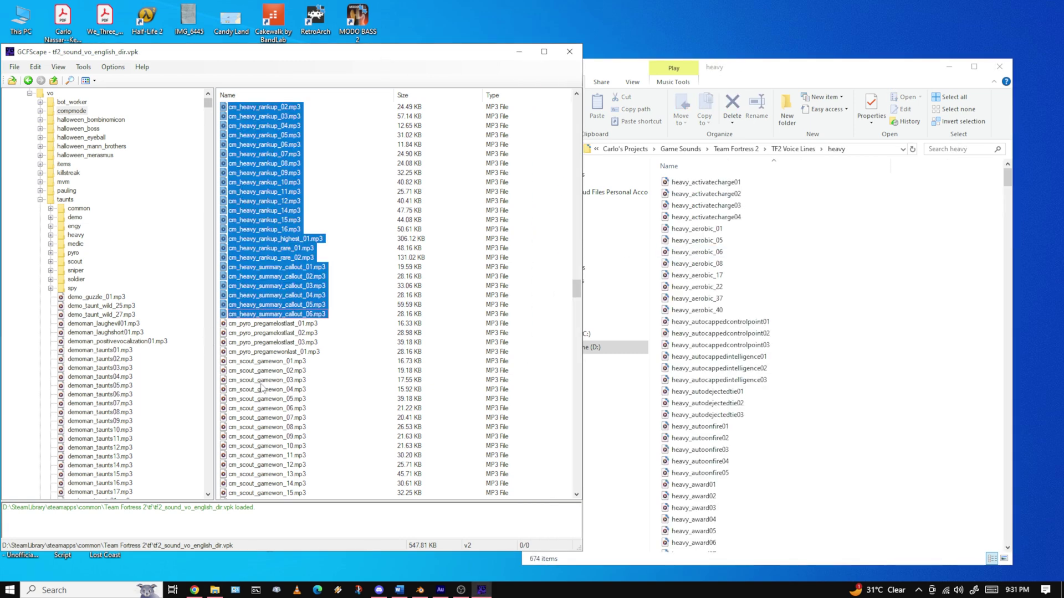
pyautogui.scroll(-1, 262, 395)
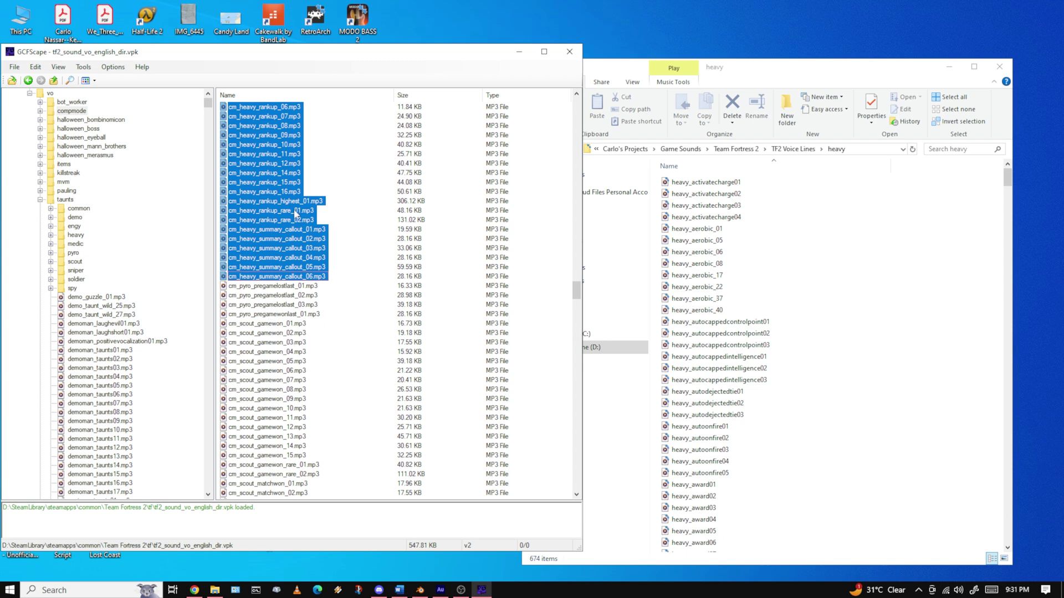
pyautogui.moveTo(267, 139); pyautogui.dragTo(889, 277)
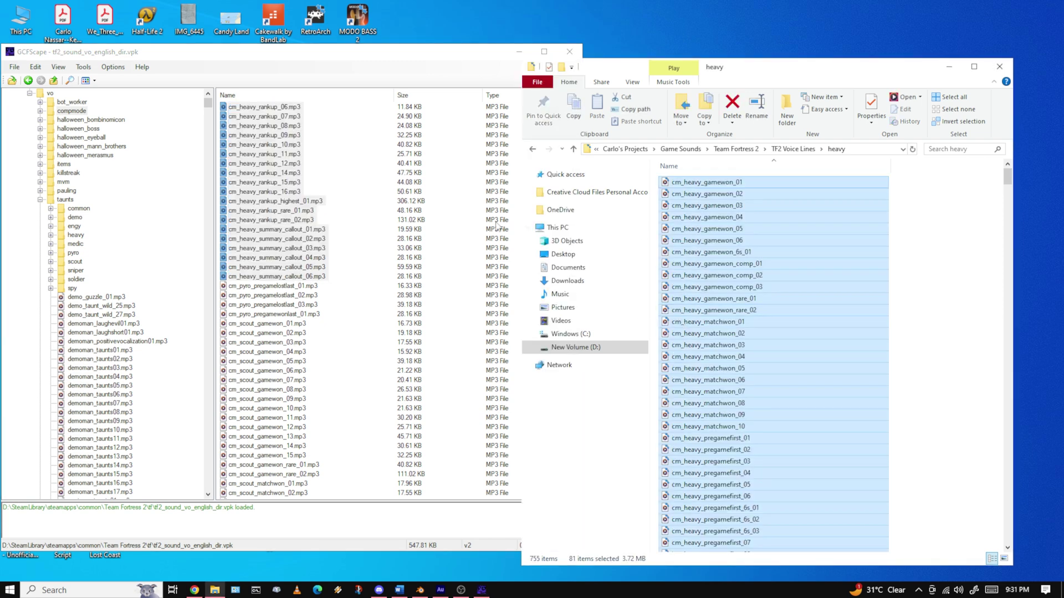
# Select cm_scout_gamewon_01.mp3 through cm_scout_summary_callout_16.mp3 in the compmode folder
pyautogui.click(419, 62)
pyautogui.click(282, 325)
pyautogui.moveTo(577, 294); pyautogui.dragTo(578, 343)
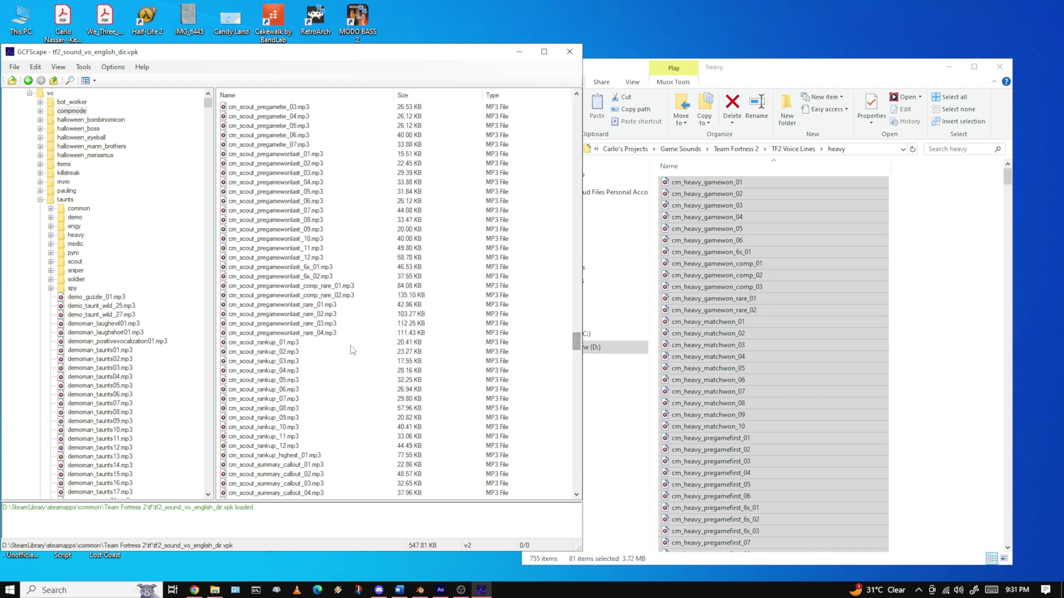
pyautogui.scroll(-7, 291, 387)
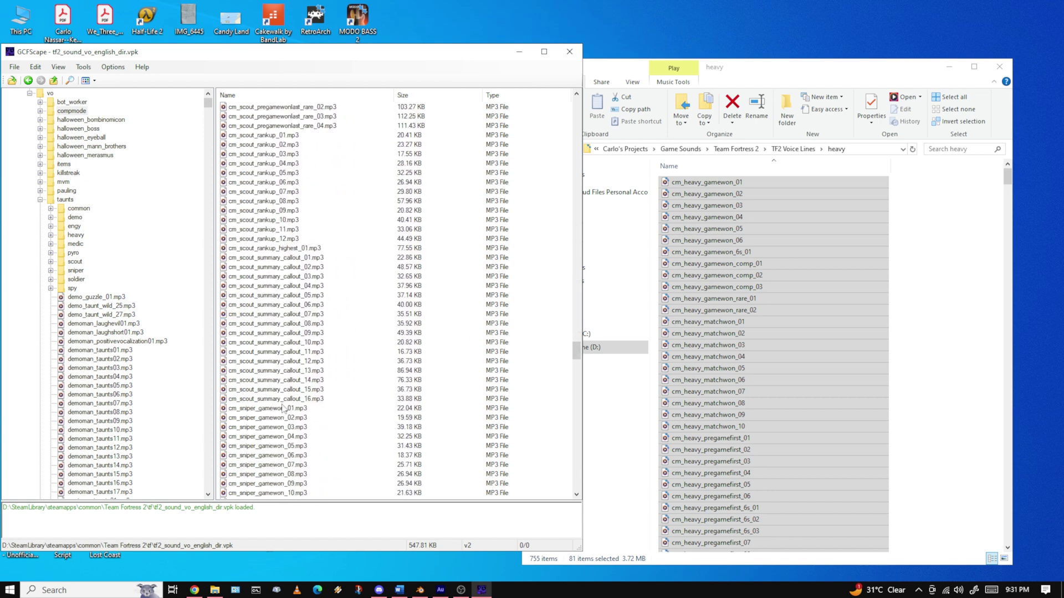
pyautogui.keyDown('shift'); pyautogui.click(277, 399); pyautogui.keyUp('shift')
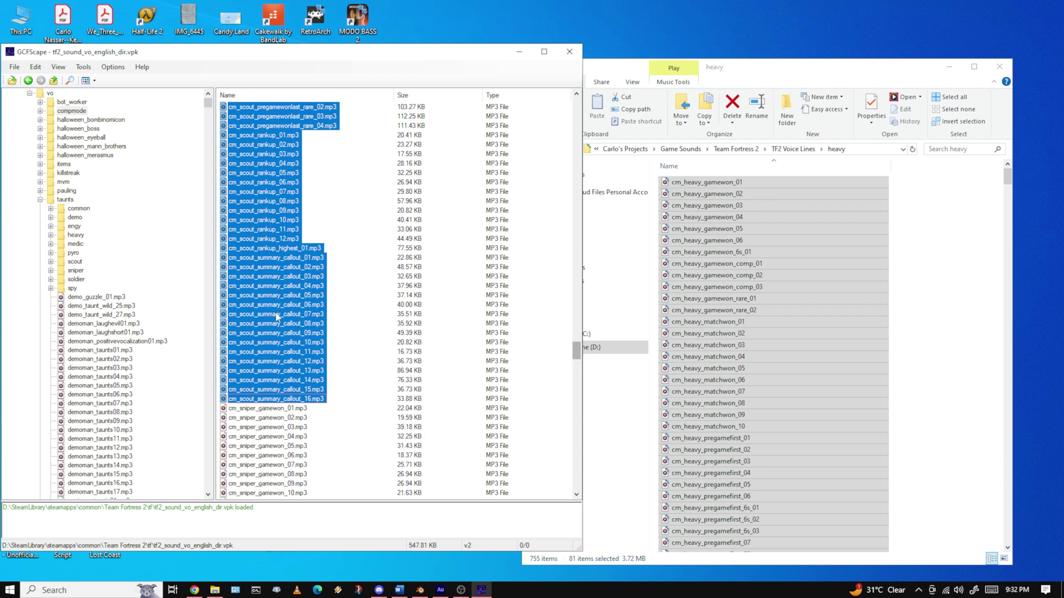
# View the contents of the local scout folder in File Explorer and return to the TF2 Voice Lines folder
pyautogui.click(938, 242)
pyautogui.click(531, 149)
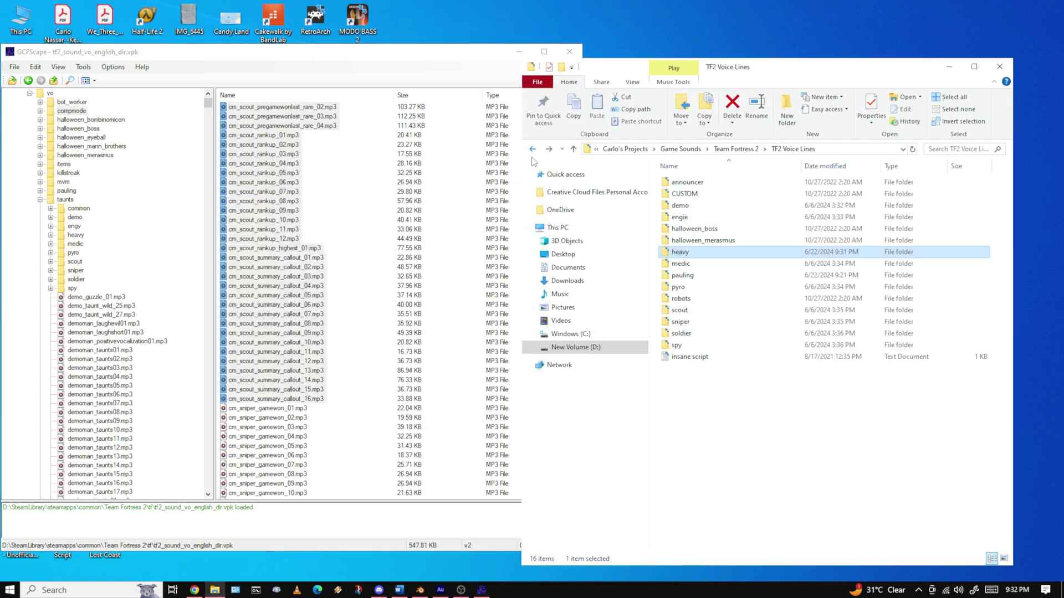
pyautogui.doubleClick(687, 311)
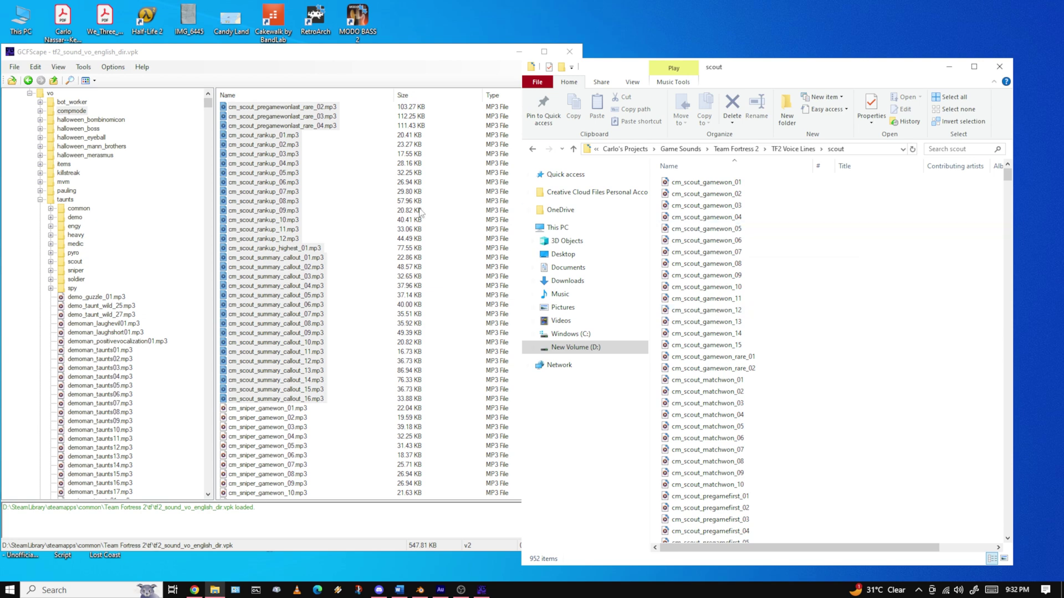
pyautogui.click(532, 148)
# Switch to GCFScape, go back to the vo folder and open its toughbreak subfolder
pyautogui.click(41, 78)
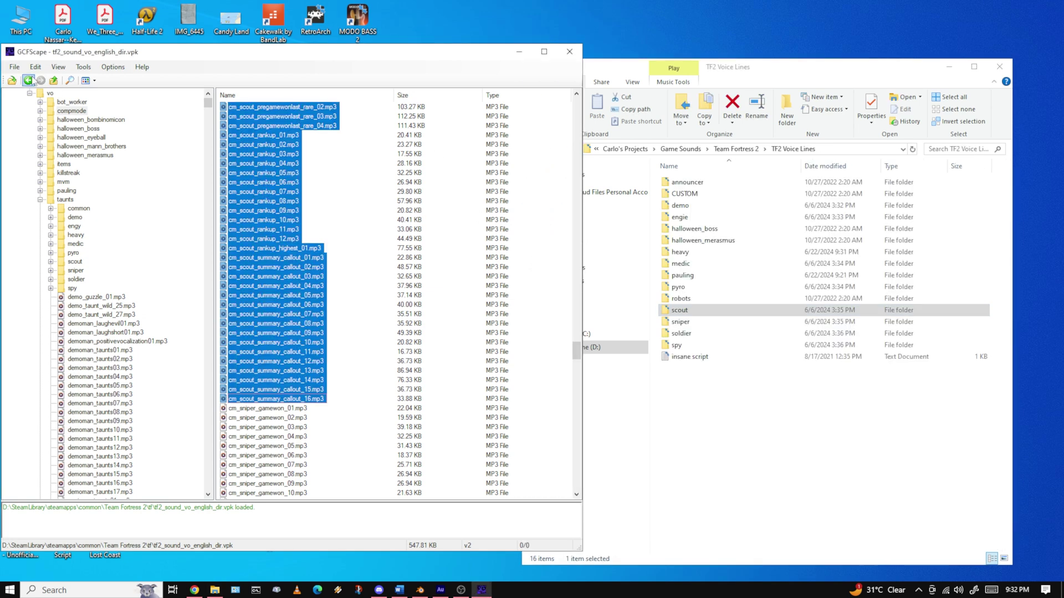
pyautogui.click(27, 80)
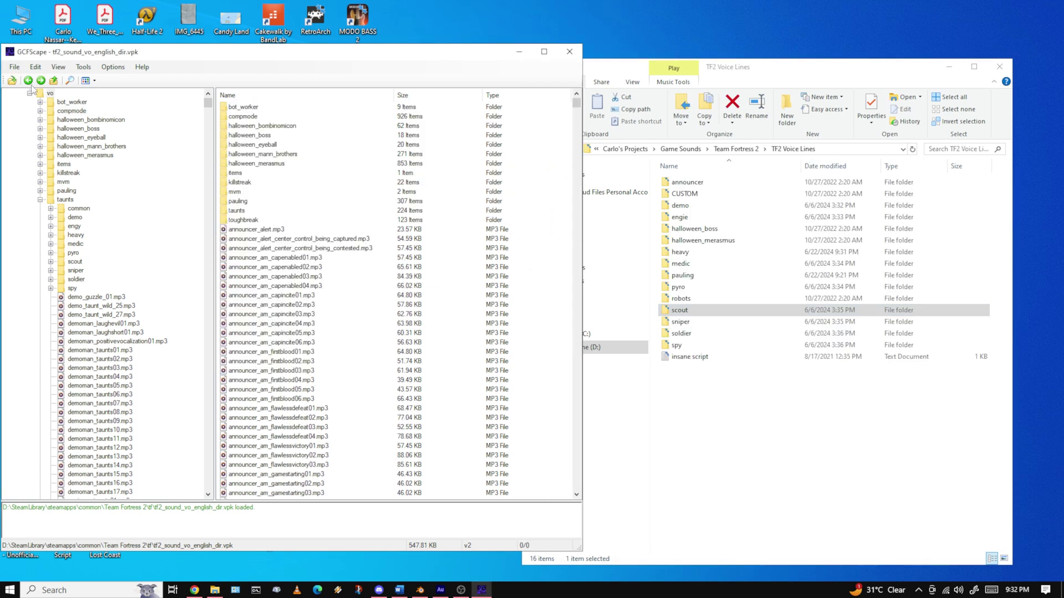
pyautogui.doubleClick(247, 220)
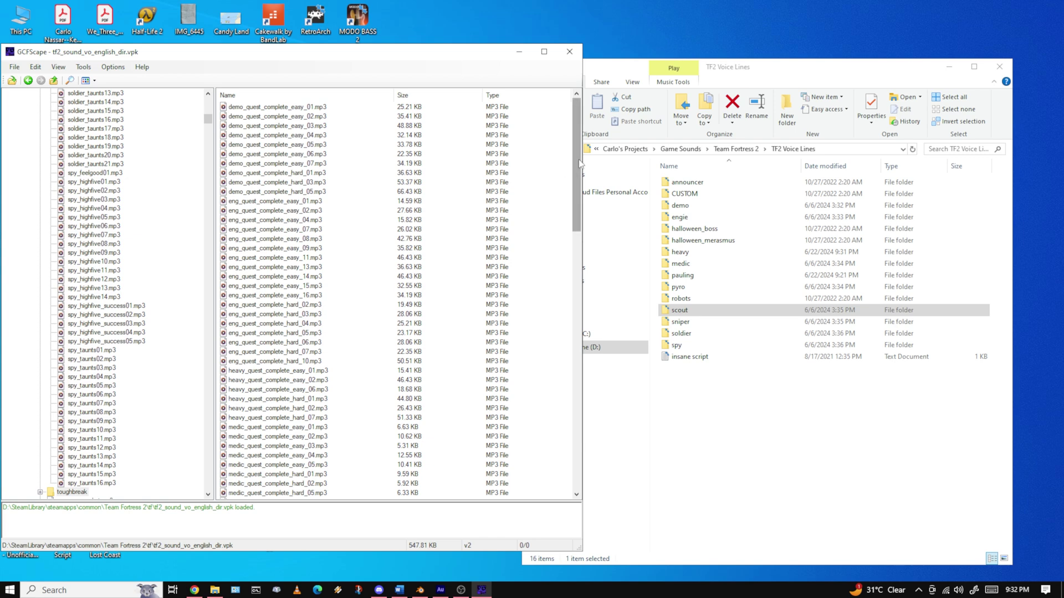
# Extract heavy_quest_complete_easy_01.mp3 through heavy_quest_complete_hard_07.mp3 from the toughbreak folder to the local heavy folder
pyautogui.doubleClick(684, 252)
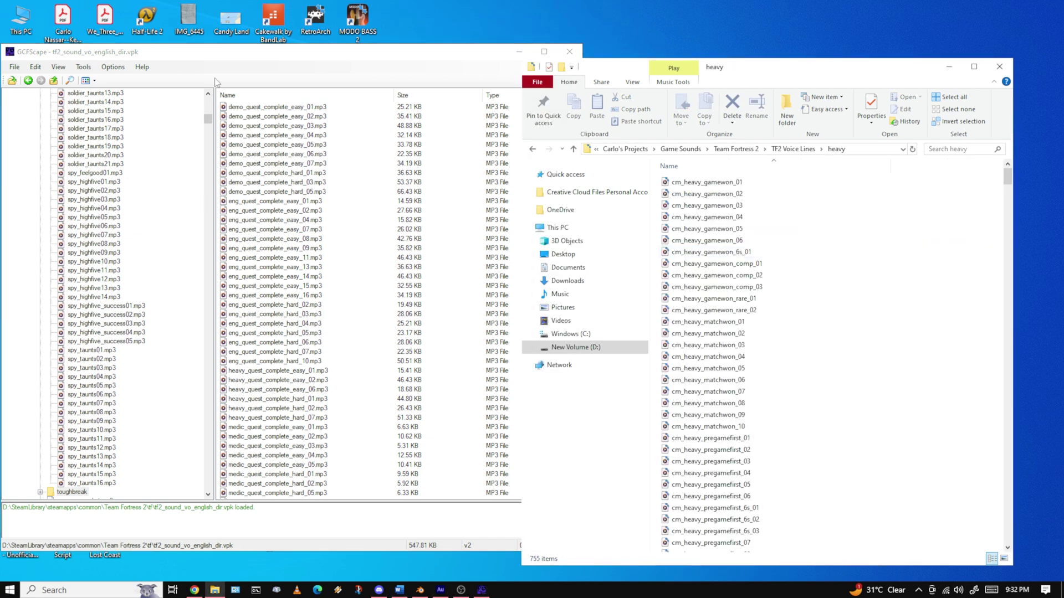
pyautogui.click(251, 61)
pyautogui.scroll(-2, 301, 267)
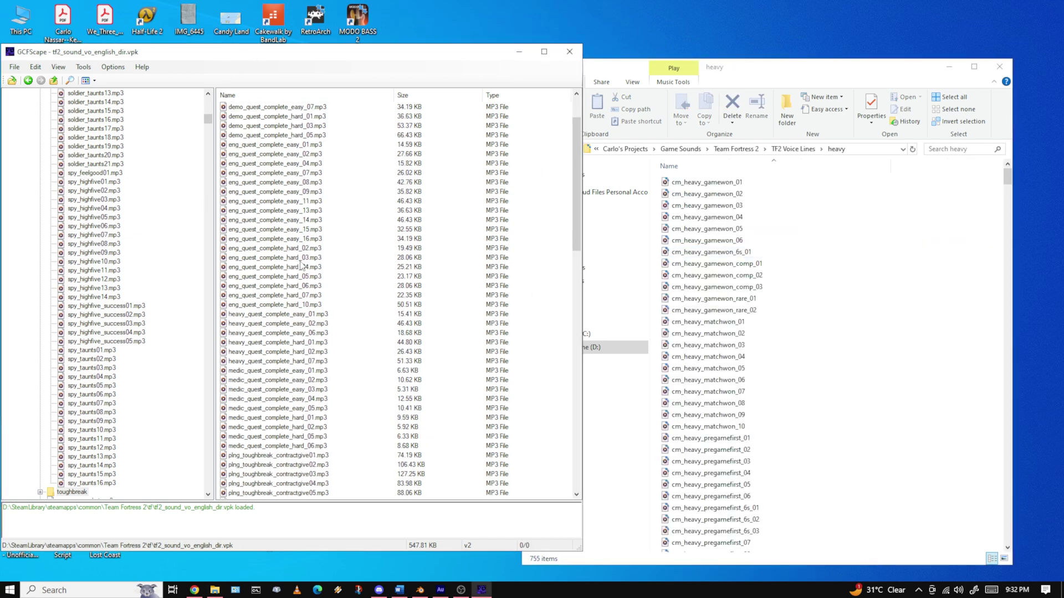
pyautogui.click(300, 315)
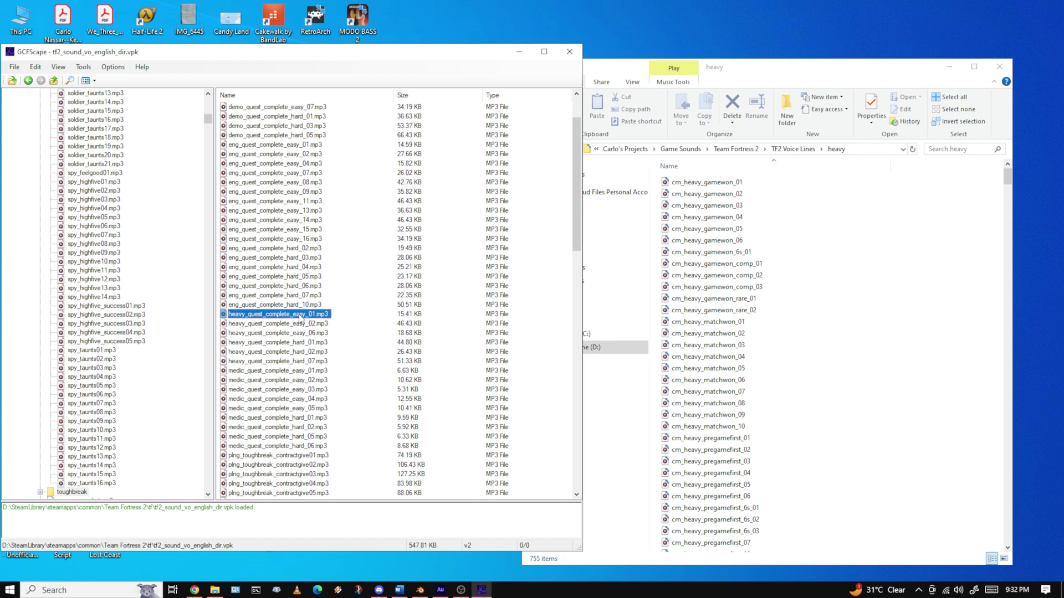
pyautogui.scroll(-1, 300, 318)
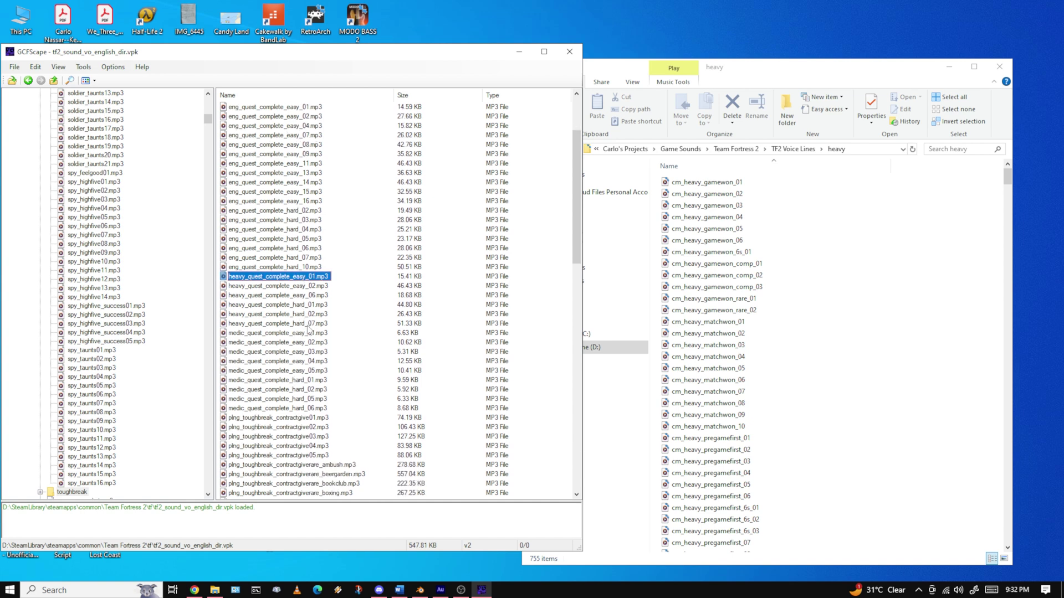
pyautogui.keyDown('shift'); pyautogui.click(301, 326); pyautogui.keyUp('shift')
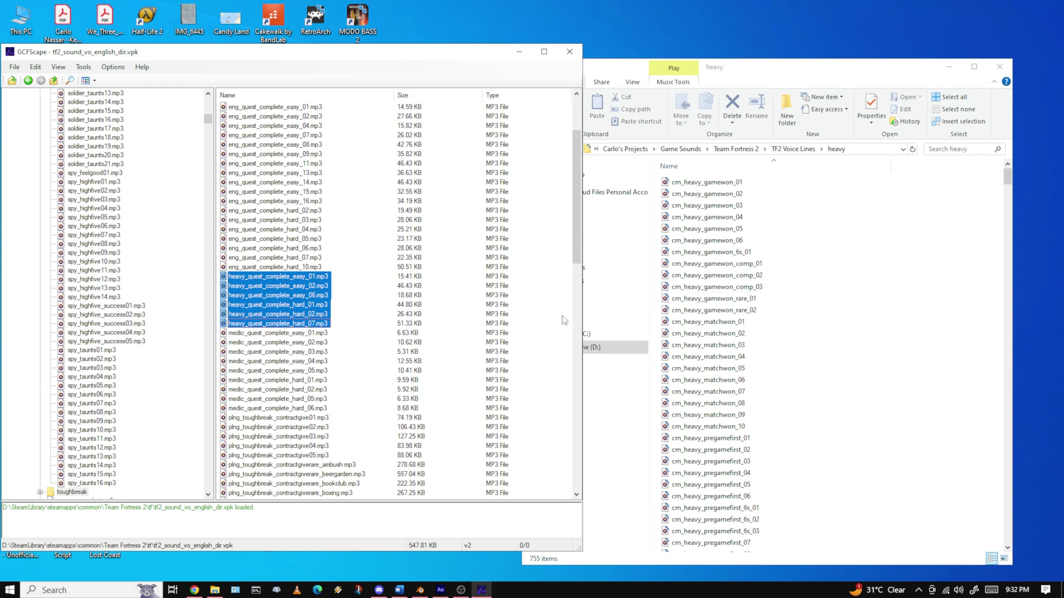
pyautogui.moveTo(260, 280); pyautogui.dragTo(912, 304)
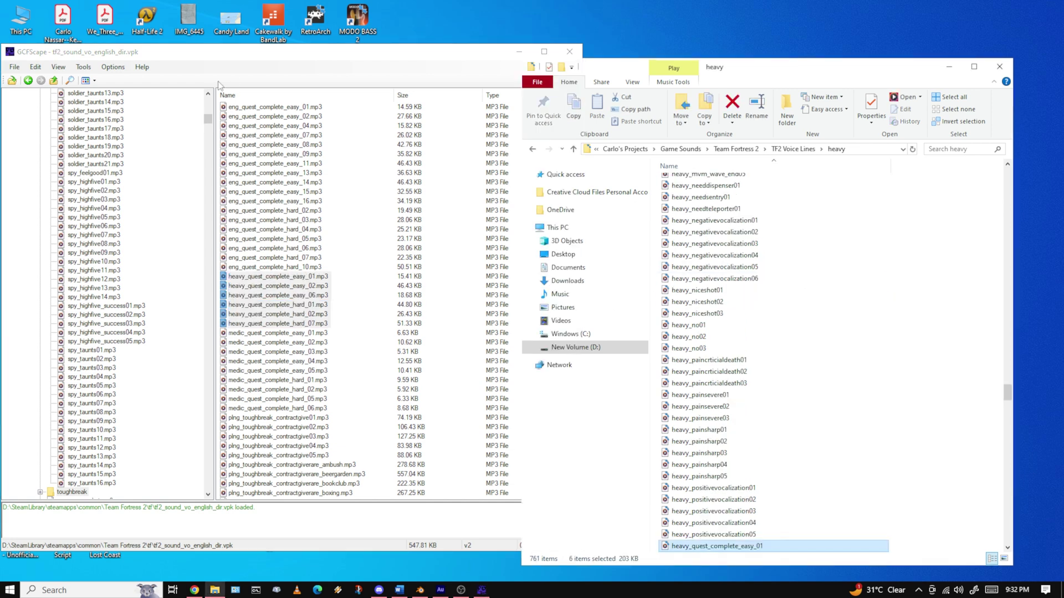
# Return to the vo folder in GCFScape and to the TF2 Voice Lines folder in File Explorer
pyautogui.click(312, 220)
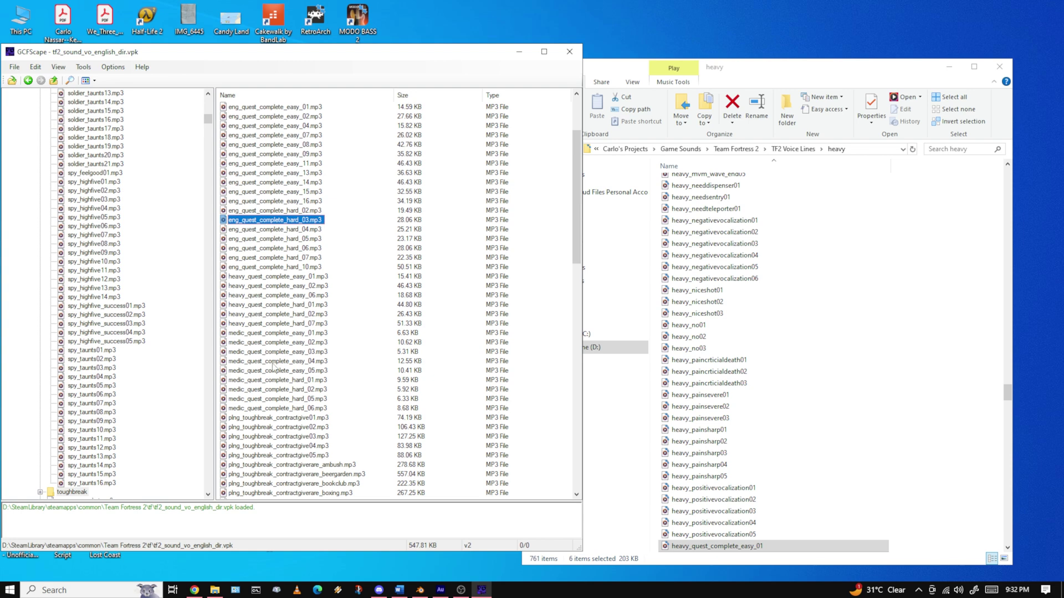
pyautogui.scroll(-1, 272, 366)
pyautogui.click(27, 81)
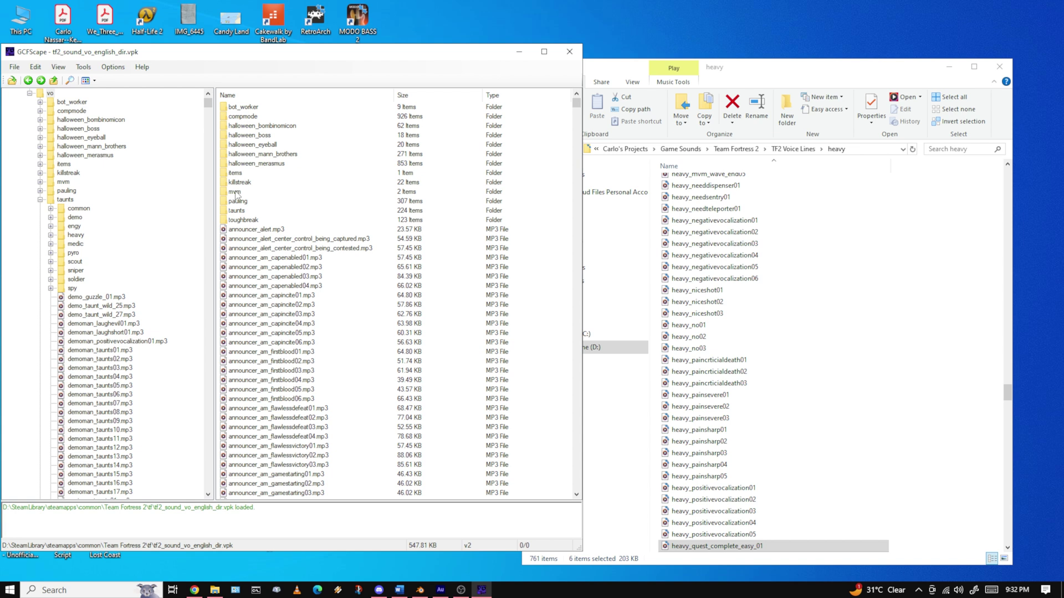
pyautogui.click(629, 70)
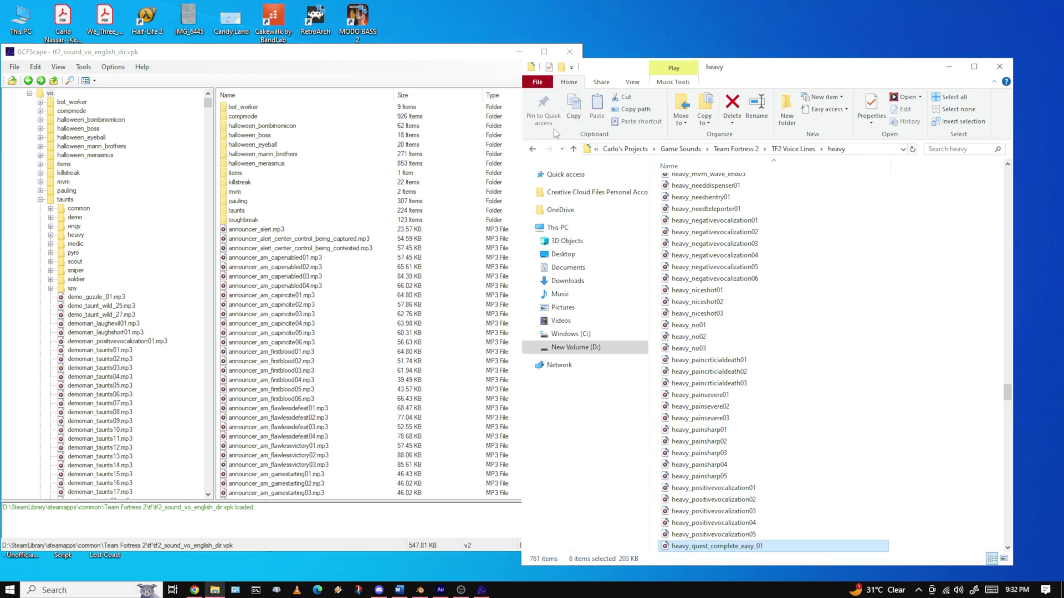
pyautogui.click(533, 150)
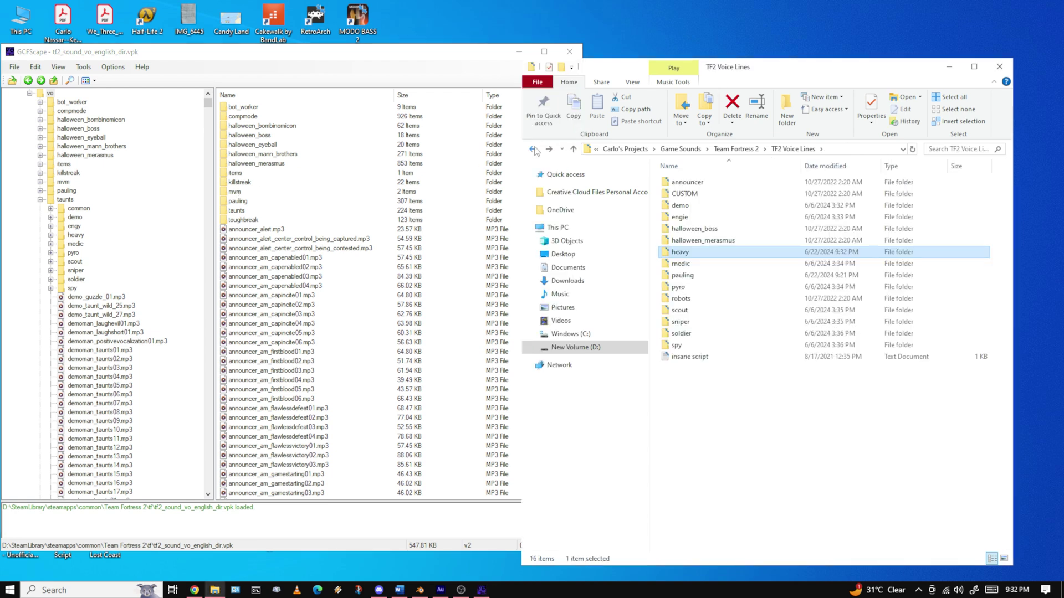
# Open the mght folder inside mvm in GCFScape and the local robots folder in File Explorer
pyautogui.doubleClick(234, 194)
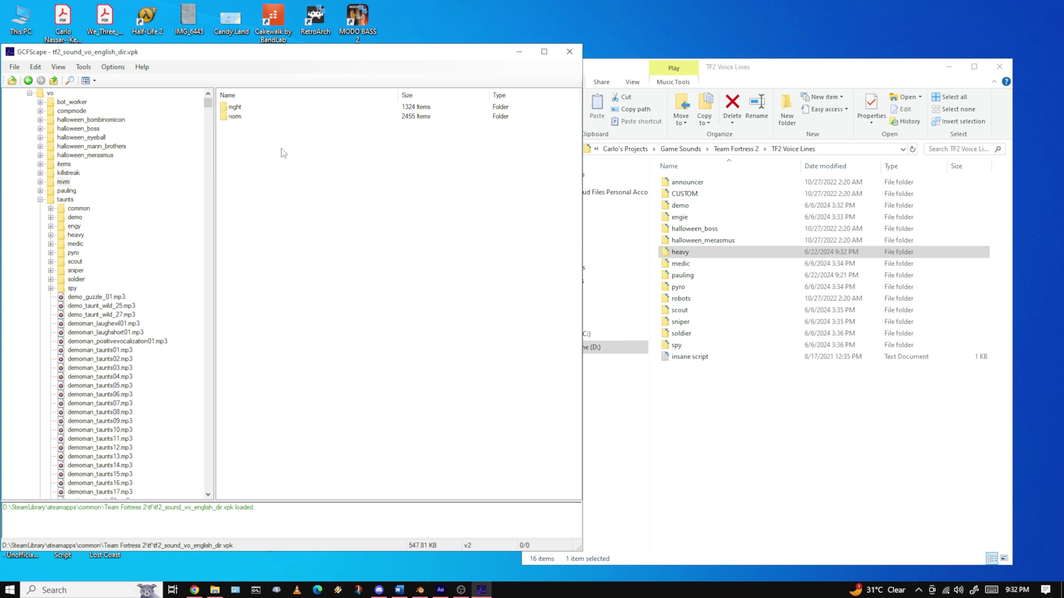
pyautogui.click(238, 108)
pyautogui.doubleClick(238, 107)
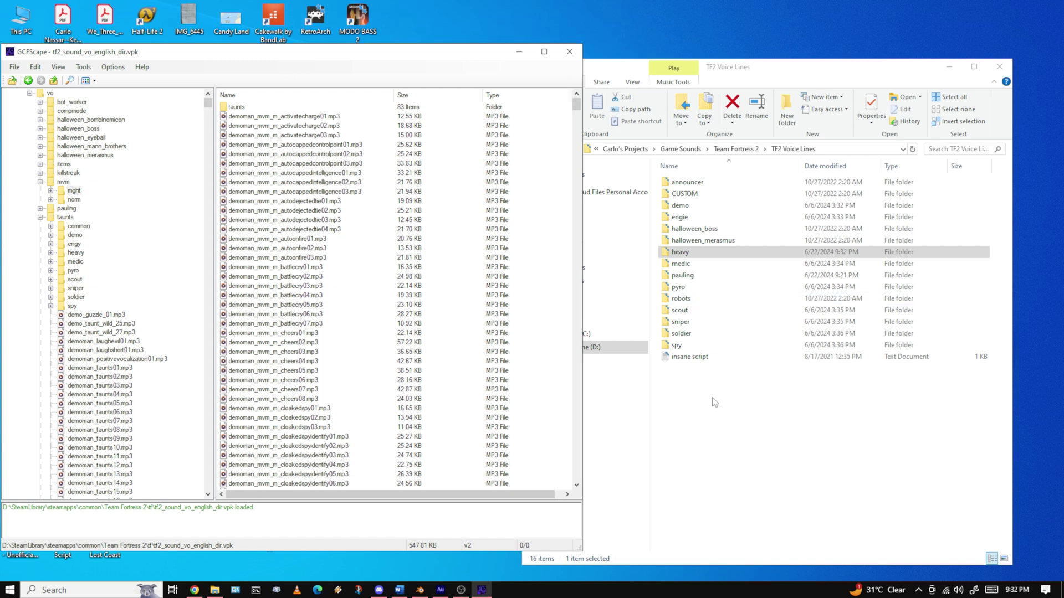
pyautogui.click(671, 254)
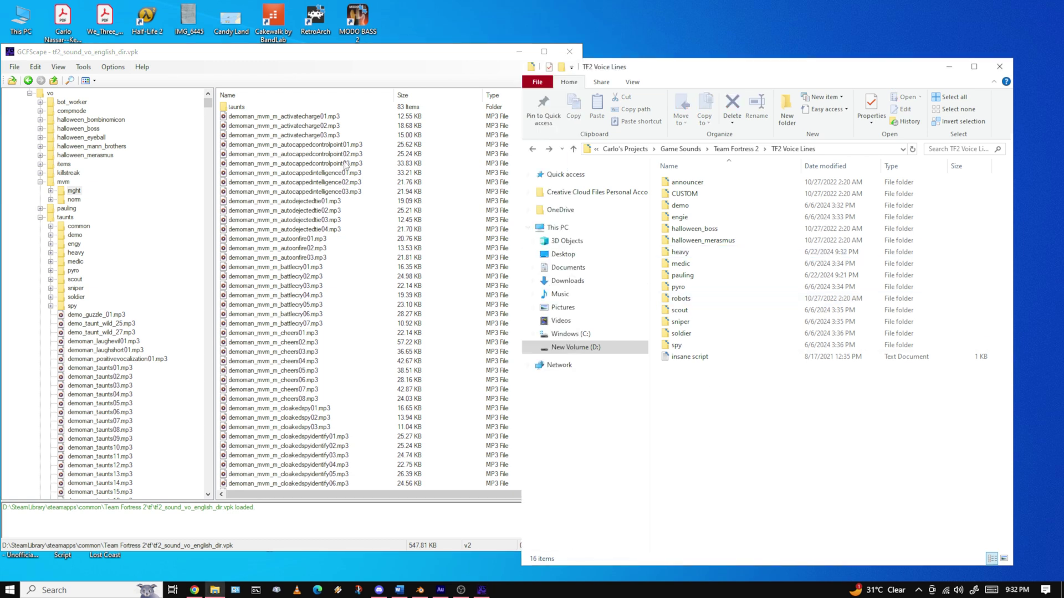
pyautogui.doubleClick(683, 300)
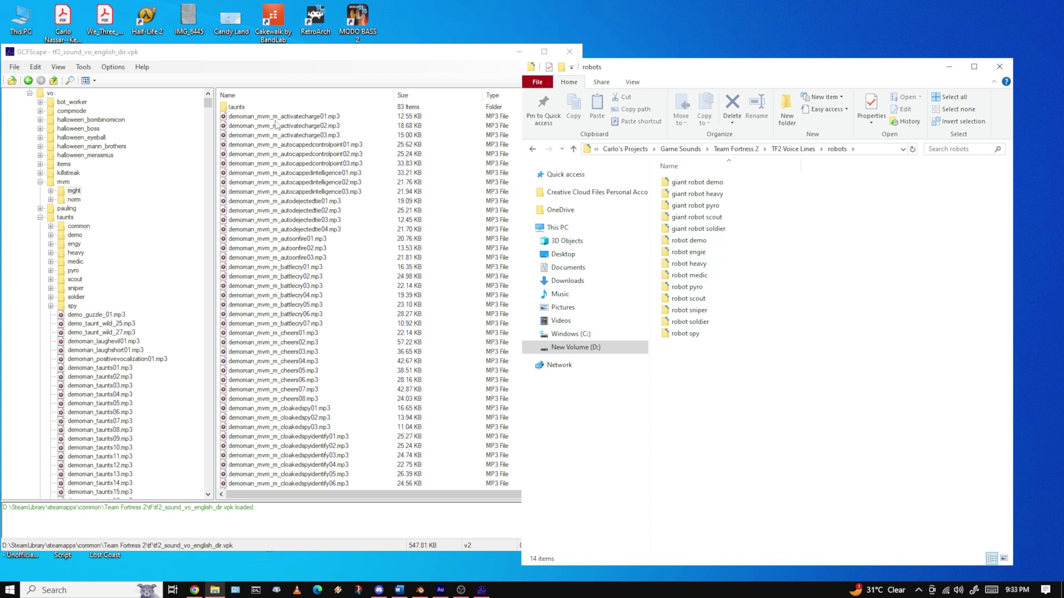
# Examine the files in the mght and norm subfolders of mvm and return to the mvm folder
pyautogui.click(28, 80)
pyautogui.click(28, 80)
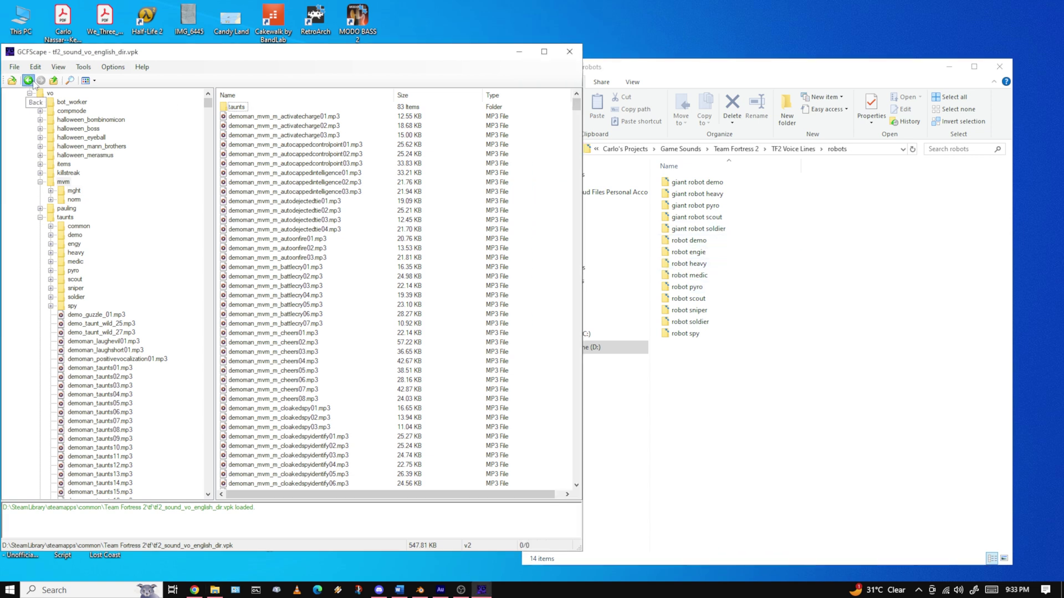
pyautogui.doubleClick(235, 108)
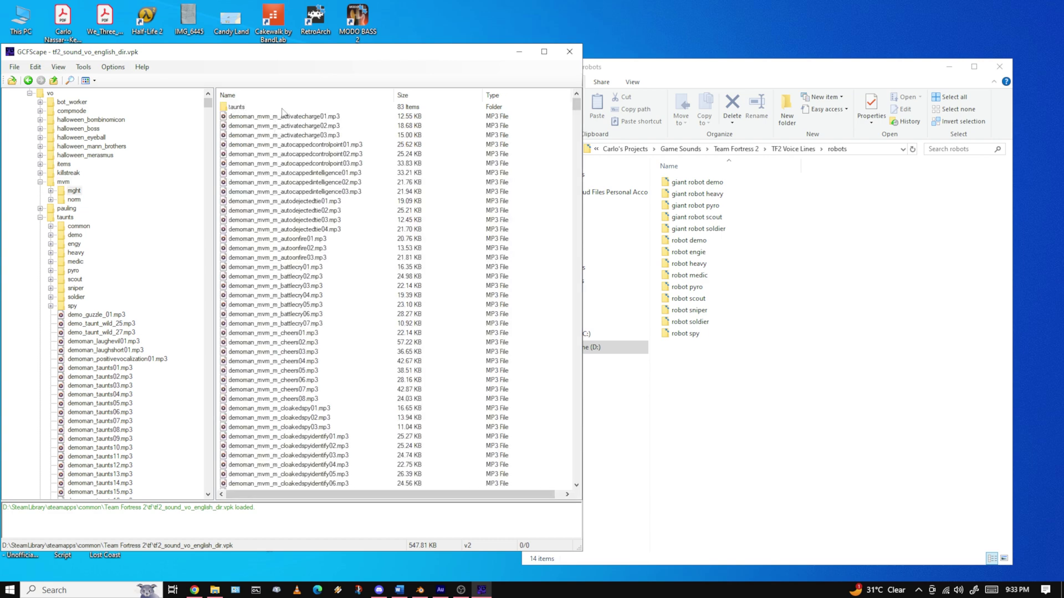
pyautogui.click(29, 80)
pyautogui.doubleClick(238, 116)
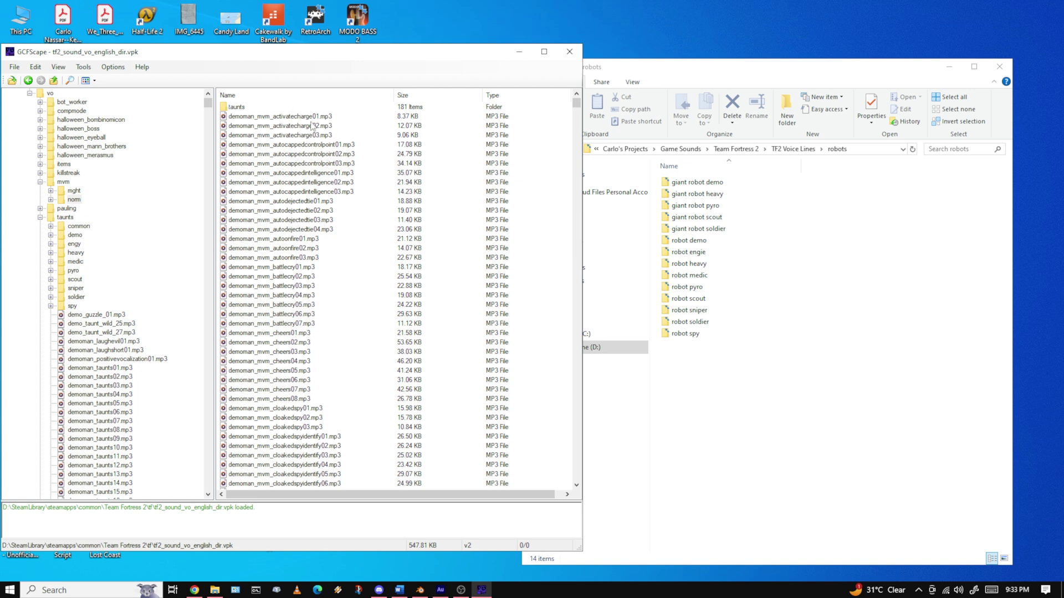
pyautogui.click(28, 80)
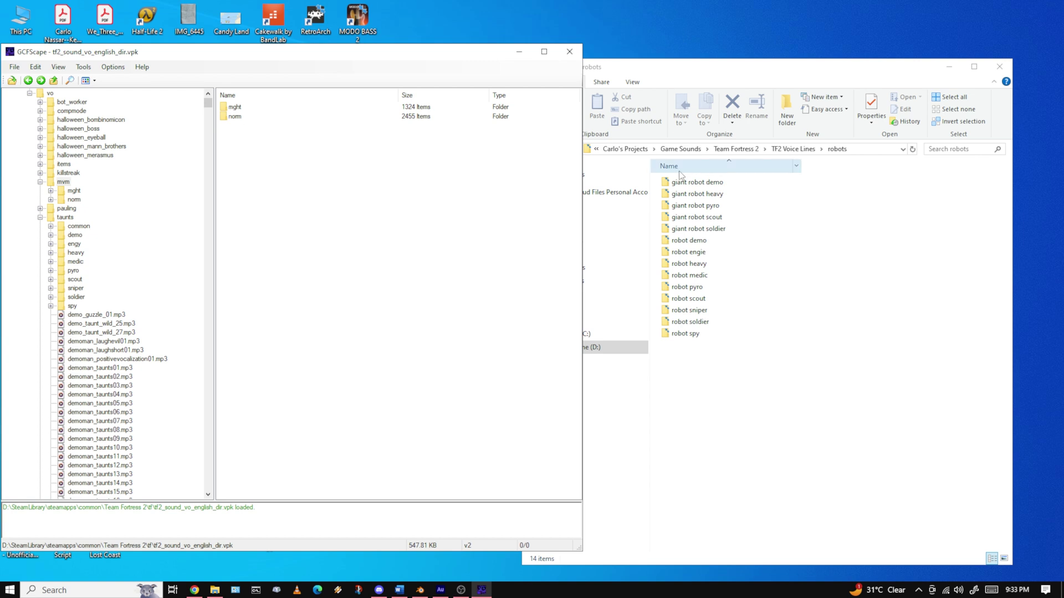
# Open the local giant robot pyro folder and, in GCFScape's mght folder, select pyro_mvm_m_activatecharge01.mp3 through pyro_mvm_m_yes01.mp3
pyautogui.doubleClick(701, 206)
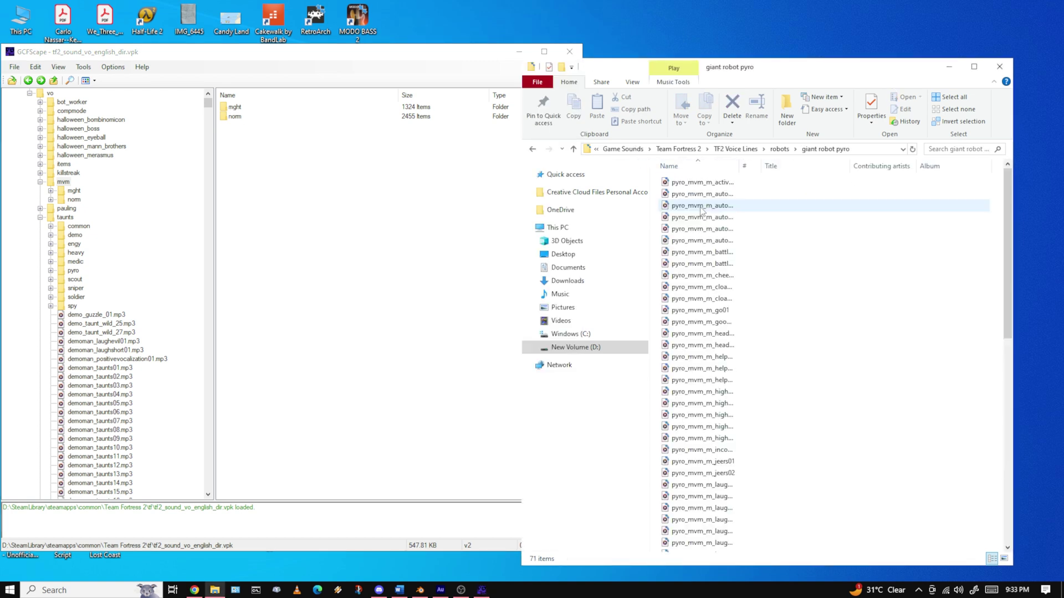
pyautogui.doubleClick(233, 109)
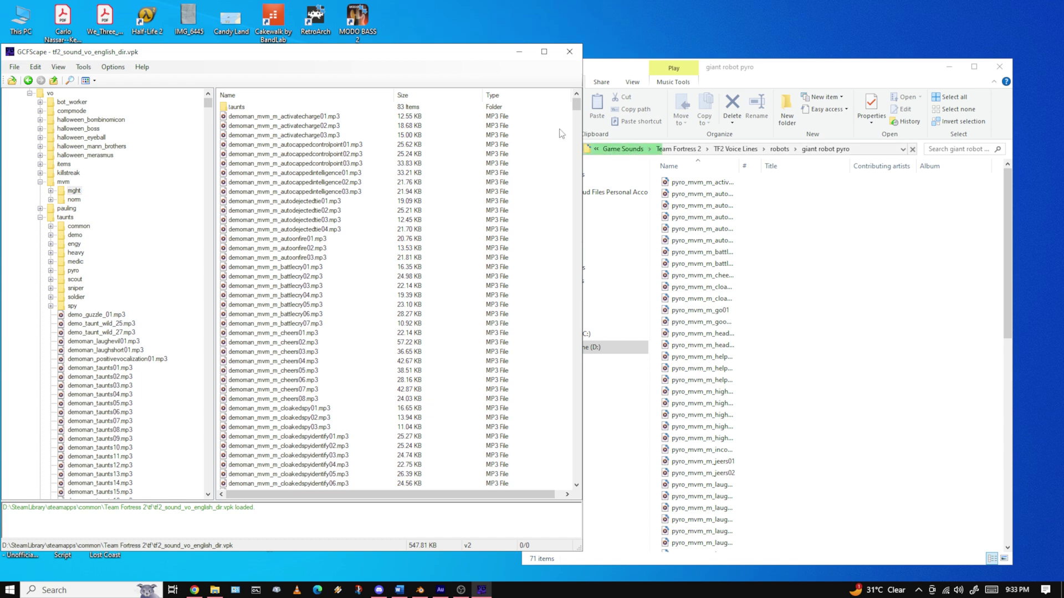
pyautogui.moveTo(575, 107); pyautogui.dragTo(584, 275)
pyautogui.click(303, 164)
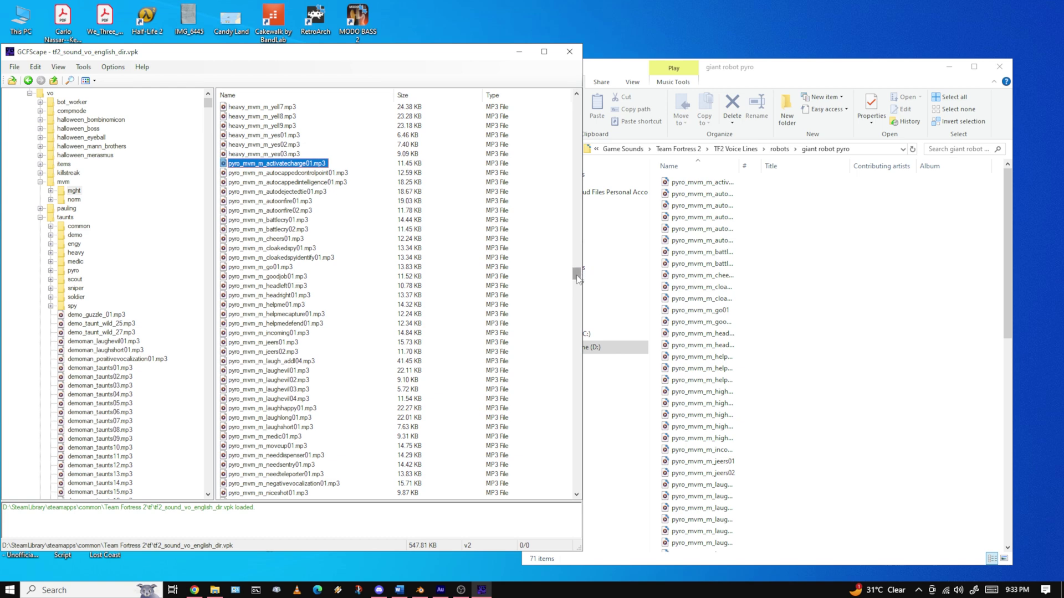
pyautogui.moveTo(575, 275); pyautogui.dragTo(574, 288)
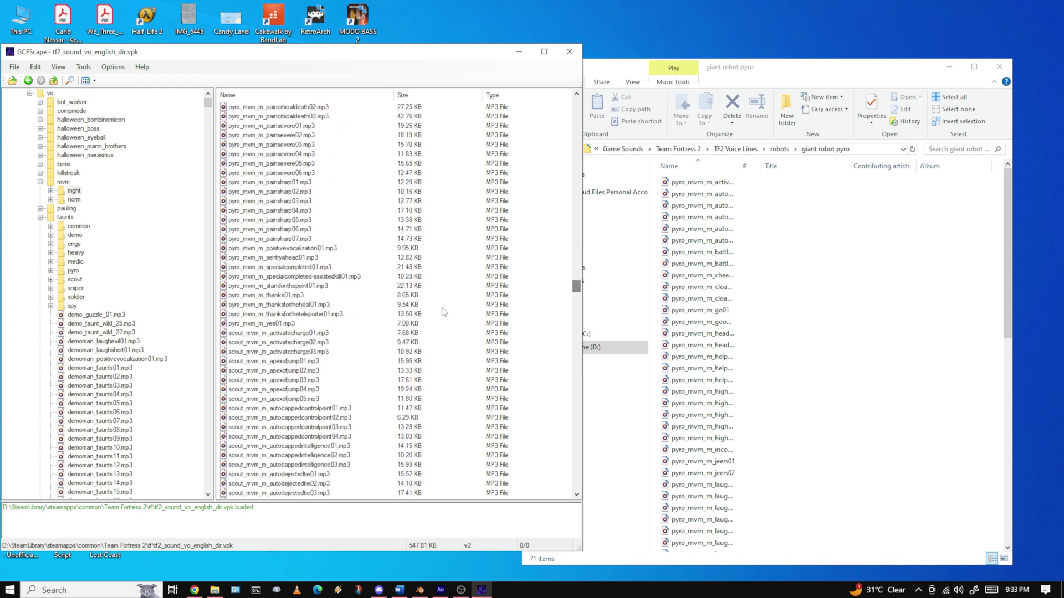
pyautogui.keyDown('shift'); pyautogui.click(270, 325); pyautogui.keyUp('shift')
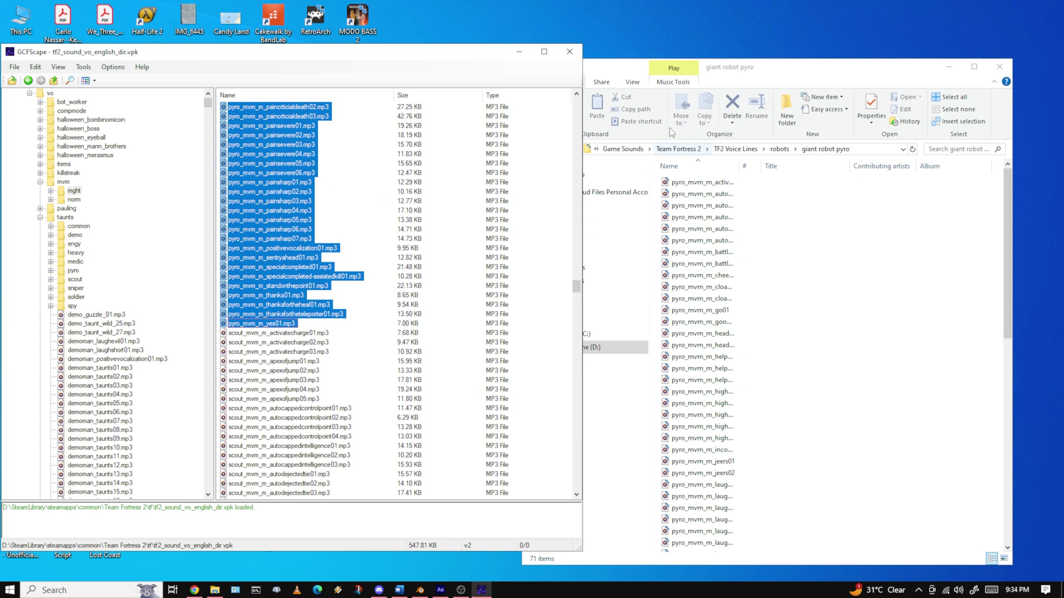
# Return to the mvm folder in GCFScape, reopen mght and open its taunts subfolder
pyautogui.click(28, 81)
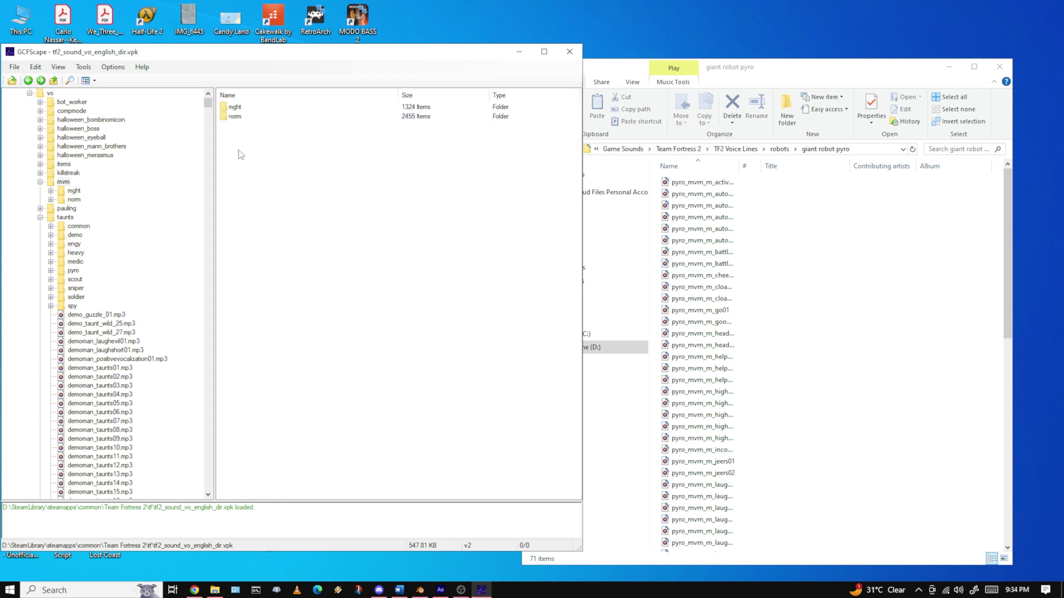
pyautogui.click(41, 80)
pyautogui.click(295, 184)
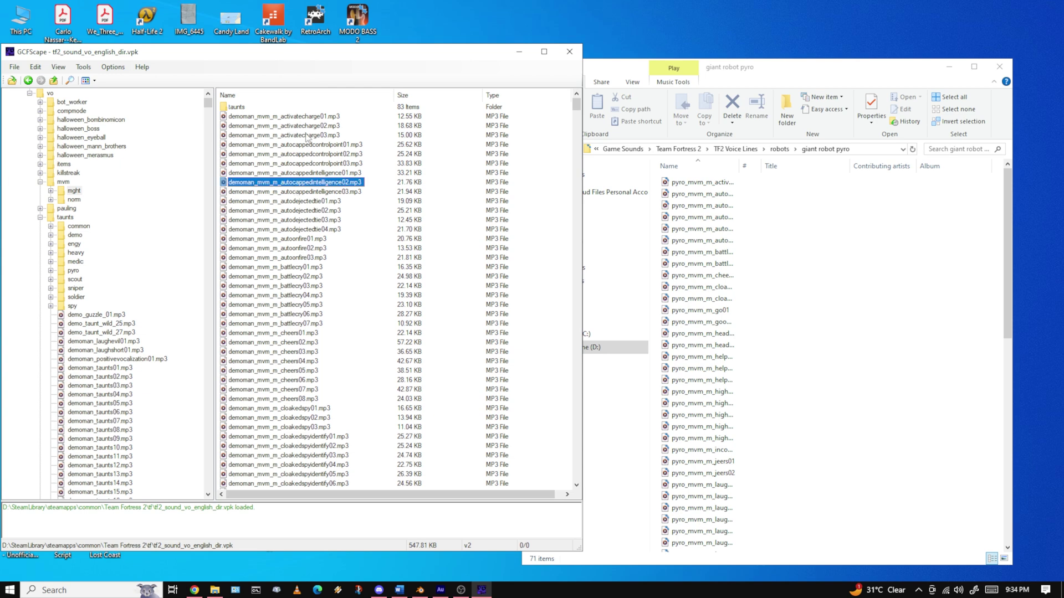
pyautogui.doubleClick(238, 107)
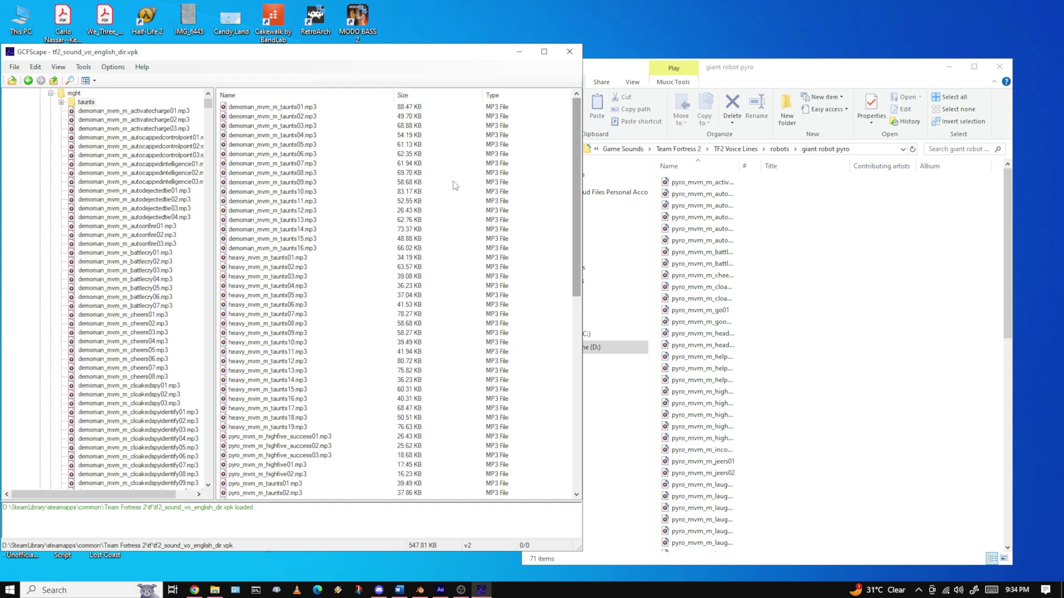
# Extract pyro_mvm_m_highfive_success01.mp3 through pyro_mvm_m_taunts04.mp3 to the local giant robot pyro folder, replacing the existing files
pyautogui.moveTo(579, 143); pyautogui.dragTo(579, 209)
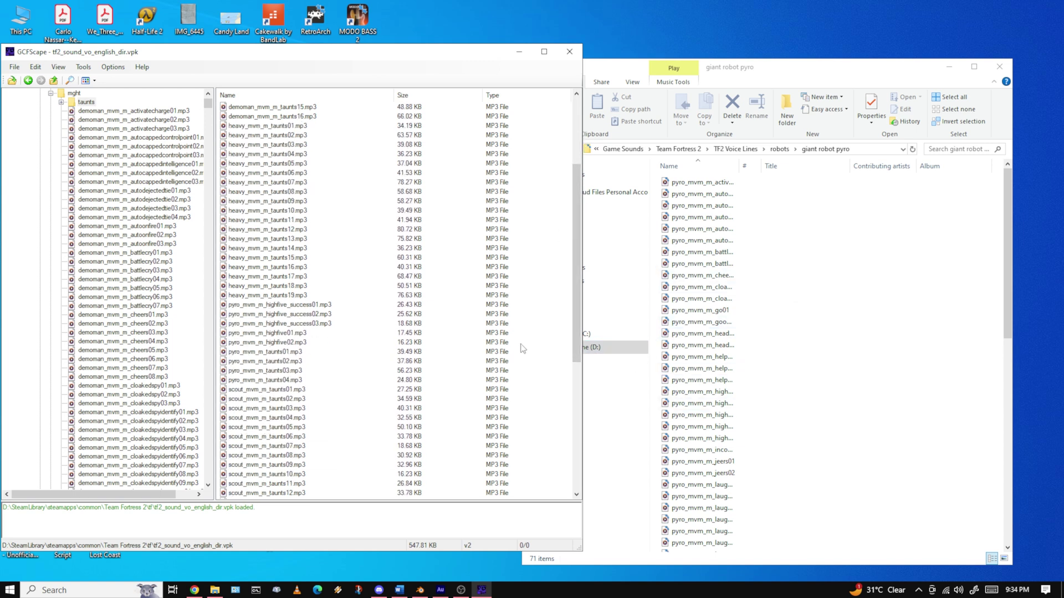
pyautogui.click(313, 305)
pyautogui.keyDown('shift'); pyautogui.click(281, 381); pyautogui.keyUp('shift')
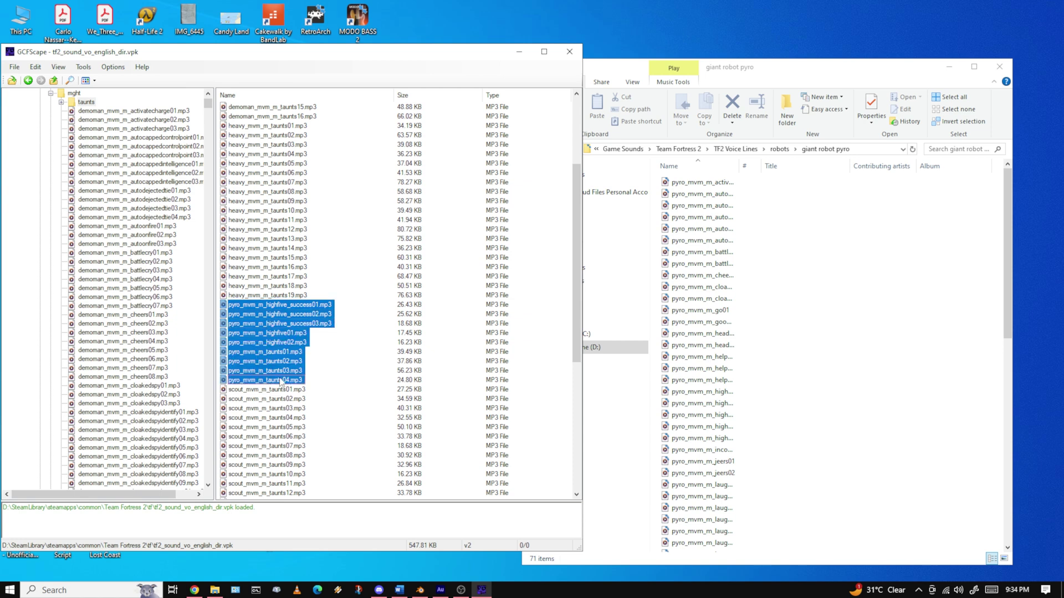
pyautogui.moveTo(283, 308); pyautogui.dragTo(945, 302)
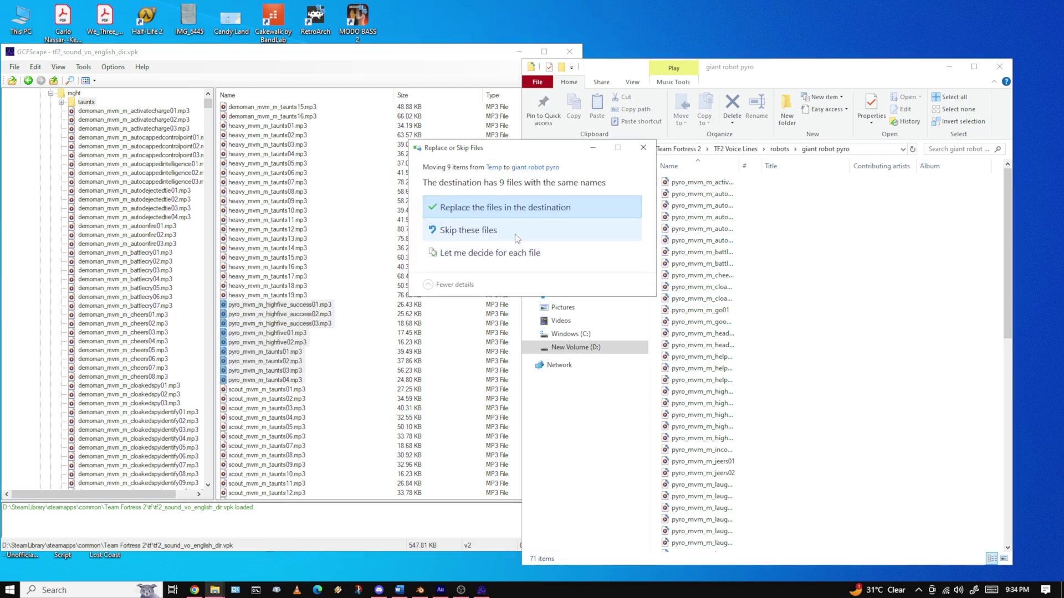
pyautogui.click(509, 208)
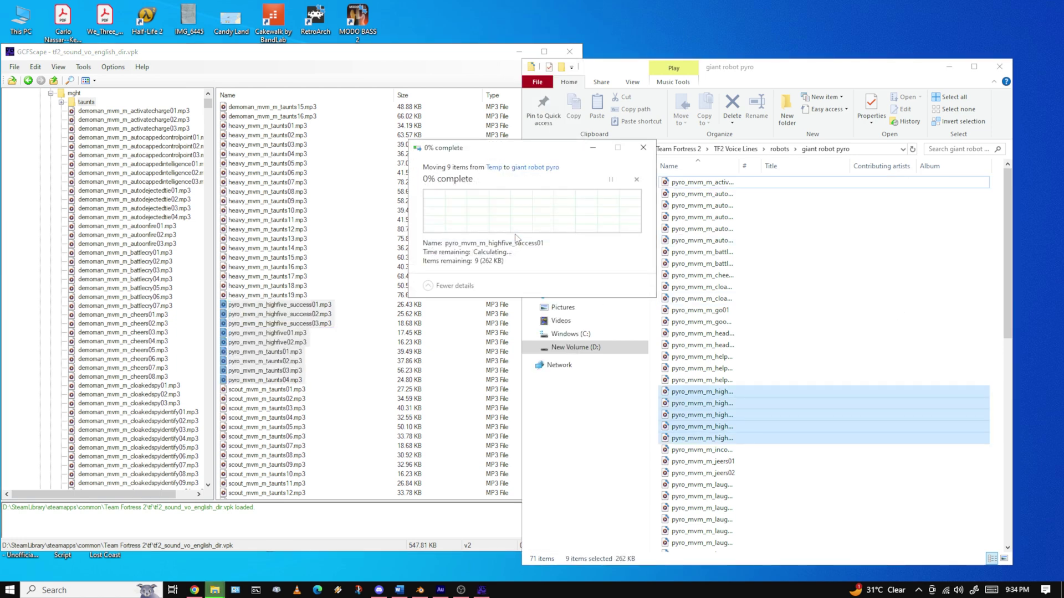
pyautogui.click(808, 264)
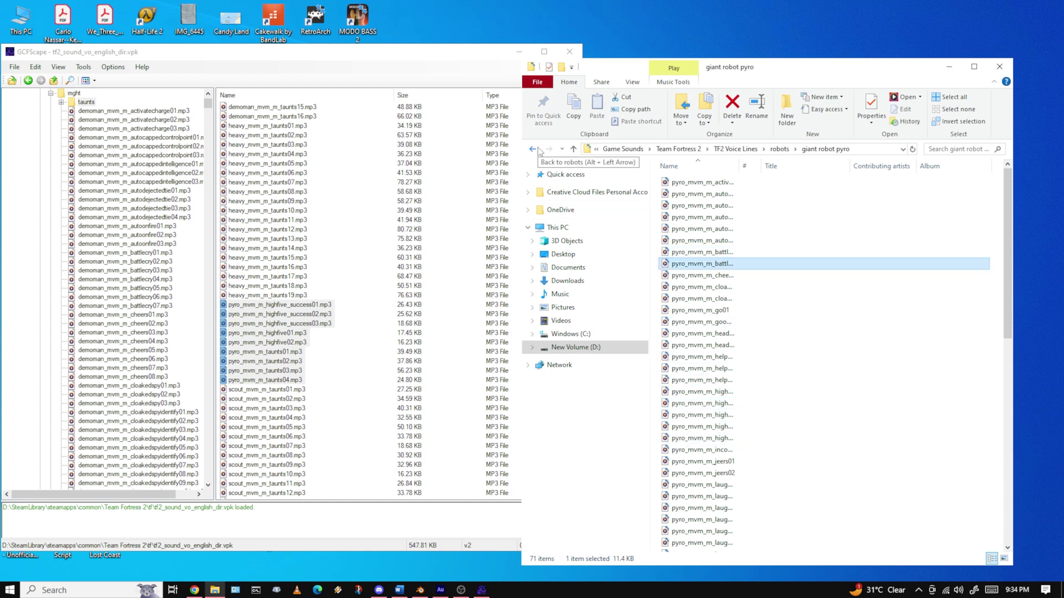
# Return to the robots folder in File Explorer and to the vo folder in GCFScape
pyautogui.hotkey('alt', 'Tab')
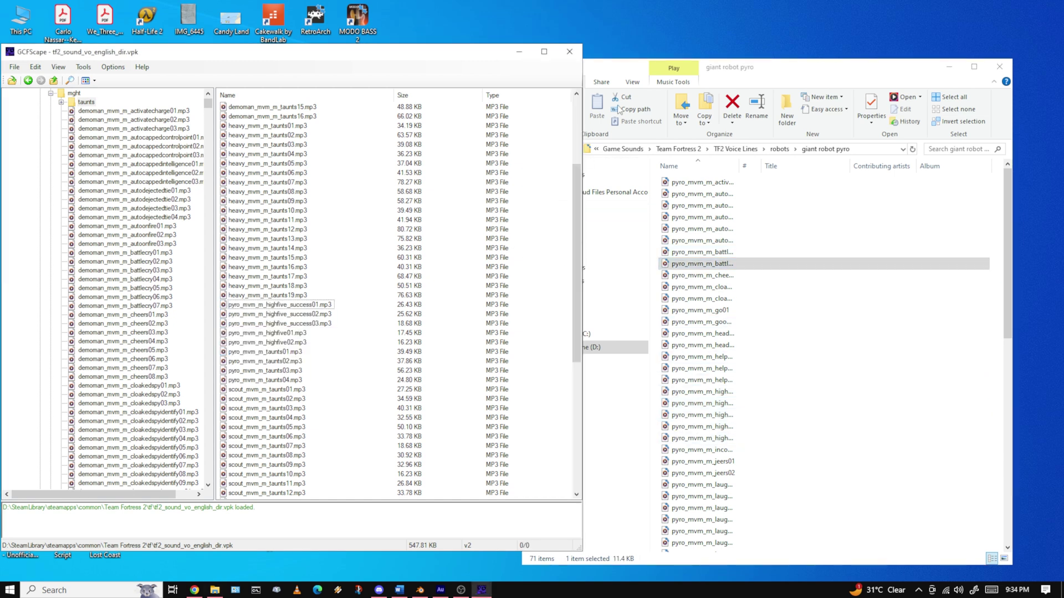
pyautogui.click(618, 60)
pyautogui.click(532, 149)
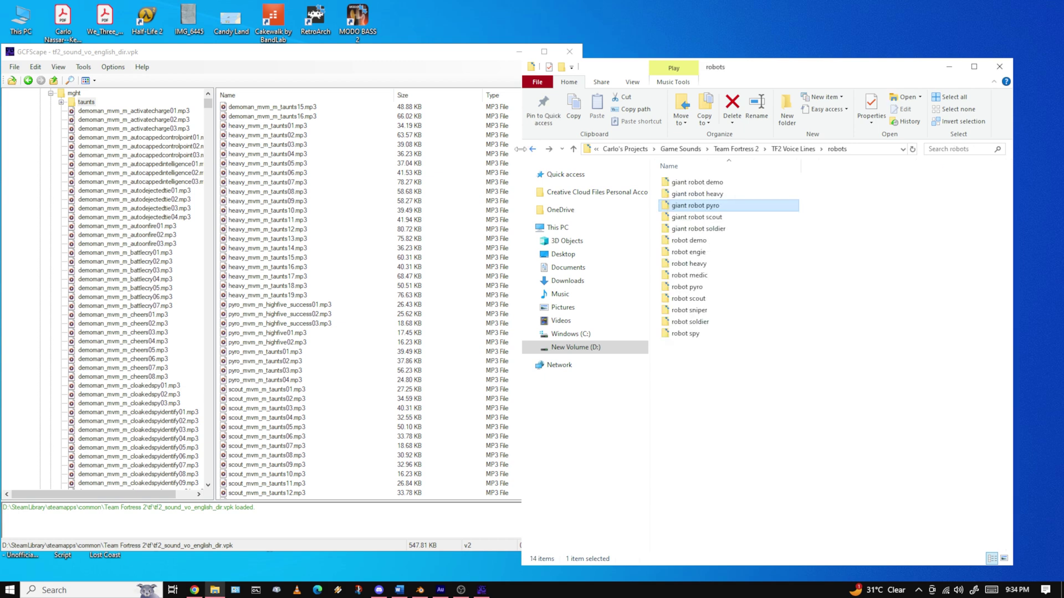
pyautogui.click(29, 81)
pyautogui.click(29, 81)
pyautogui.click(29, 82)
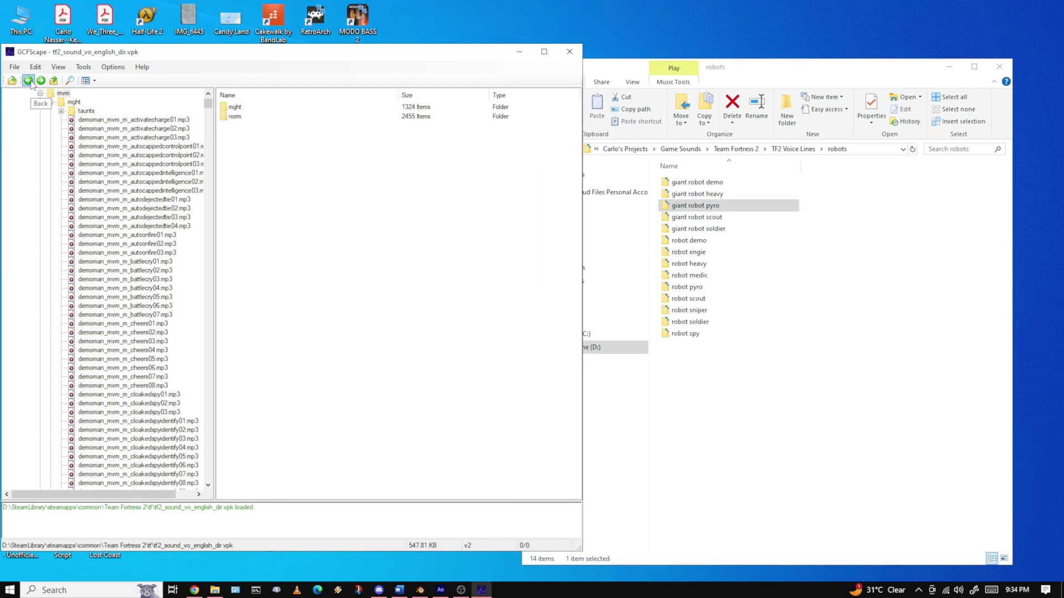
# Start opening another package in GCFScape and browse from New Volume (D:) through SteamLibrary, steamapps, common and Team Fortress 2 to tf
pyautogui.click(12, 81)
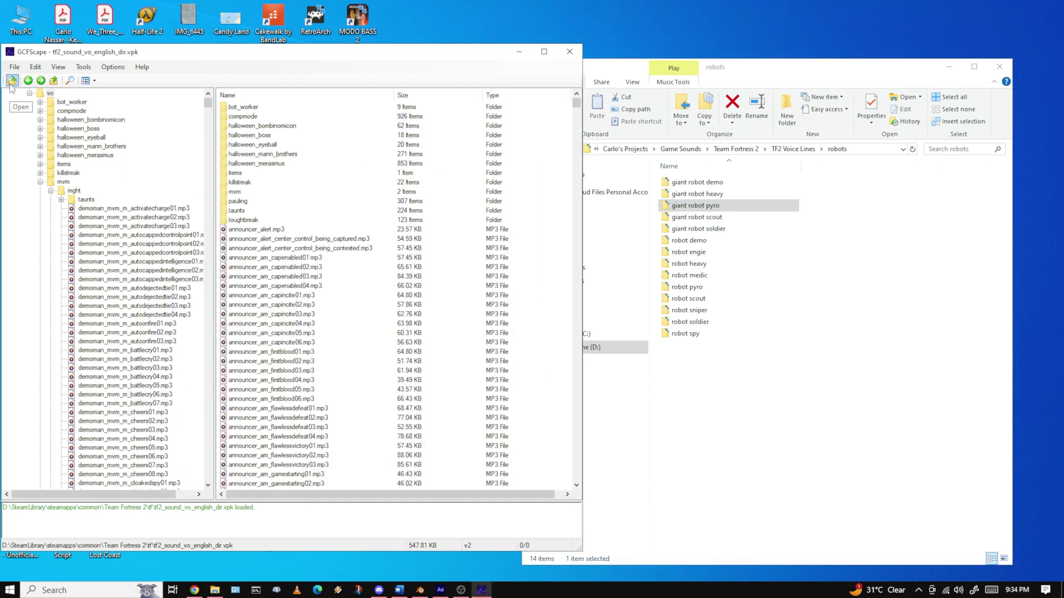
pyautogui.click(12, 81)
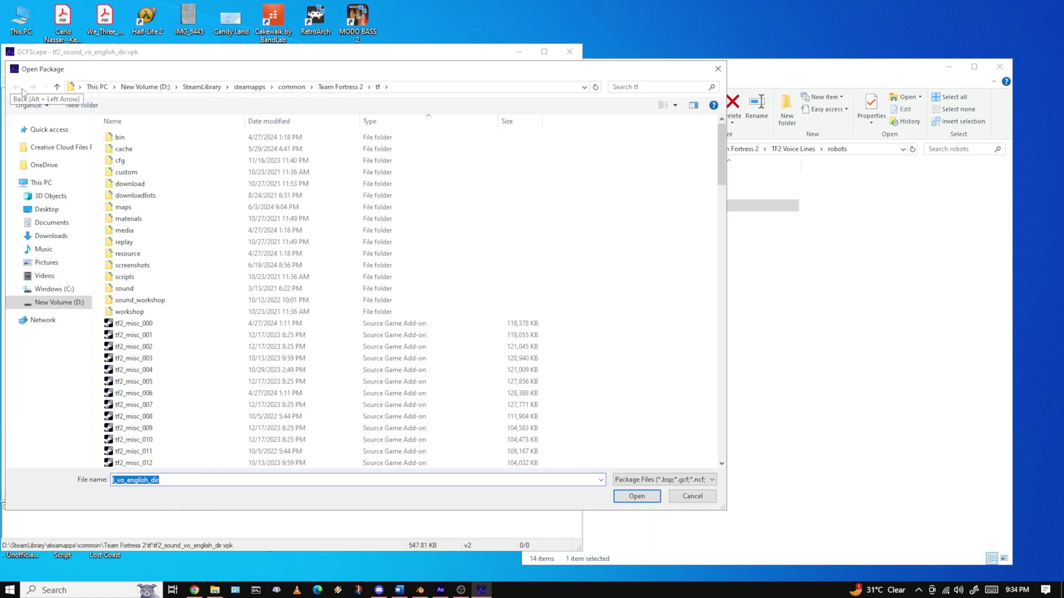
pyautogui.click(157, 87)
pyautogui.scroll(-1, 211, 401)
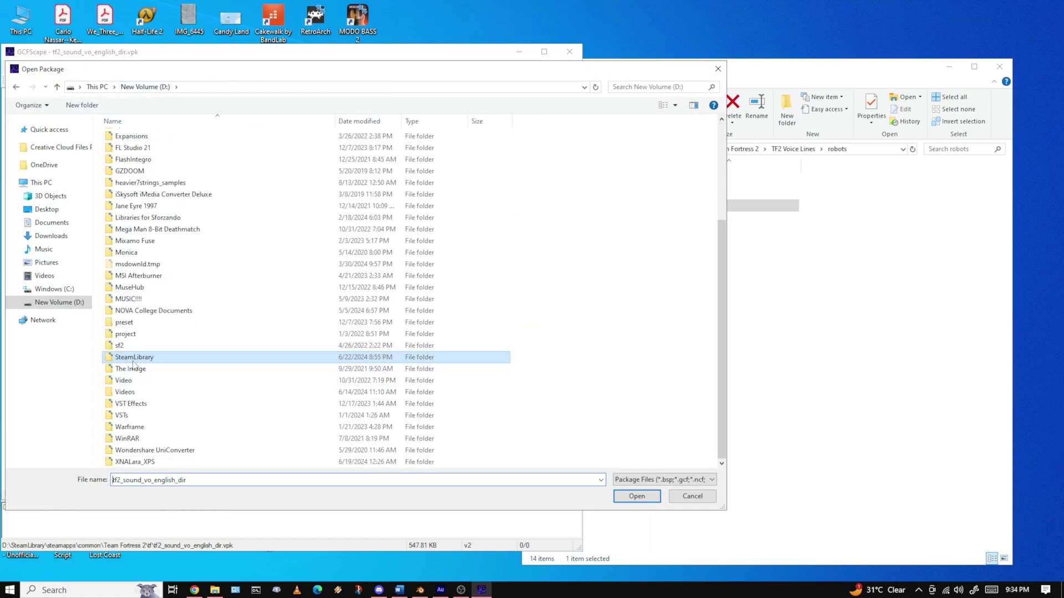
pyautogui.doubleClick(137, 359)
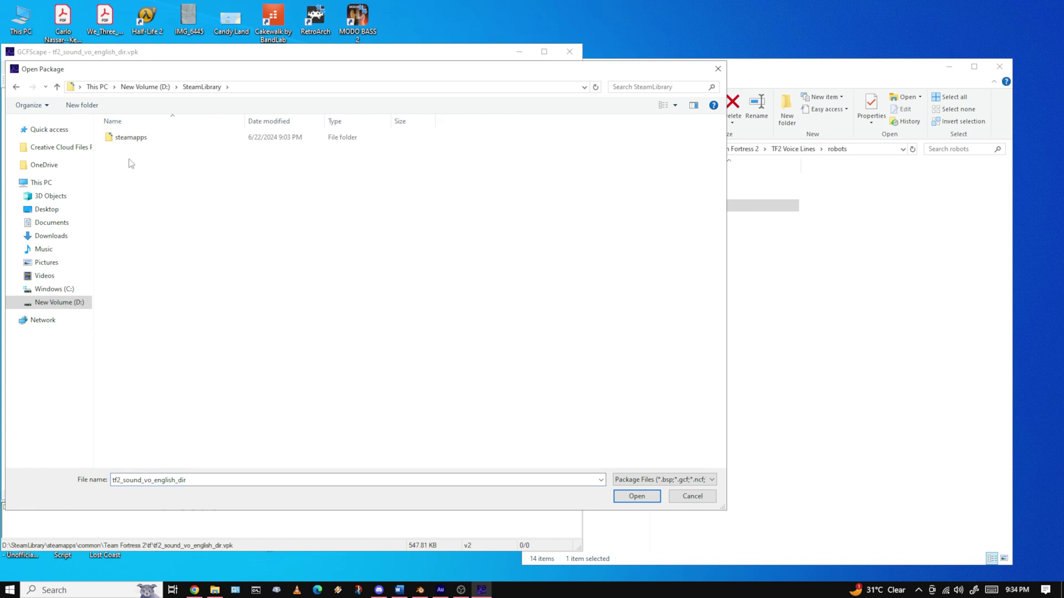
pyautogui.doubleClick(132, 138)
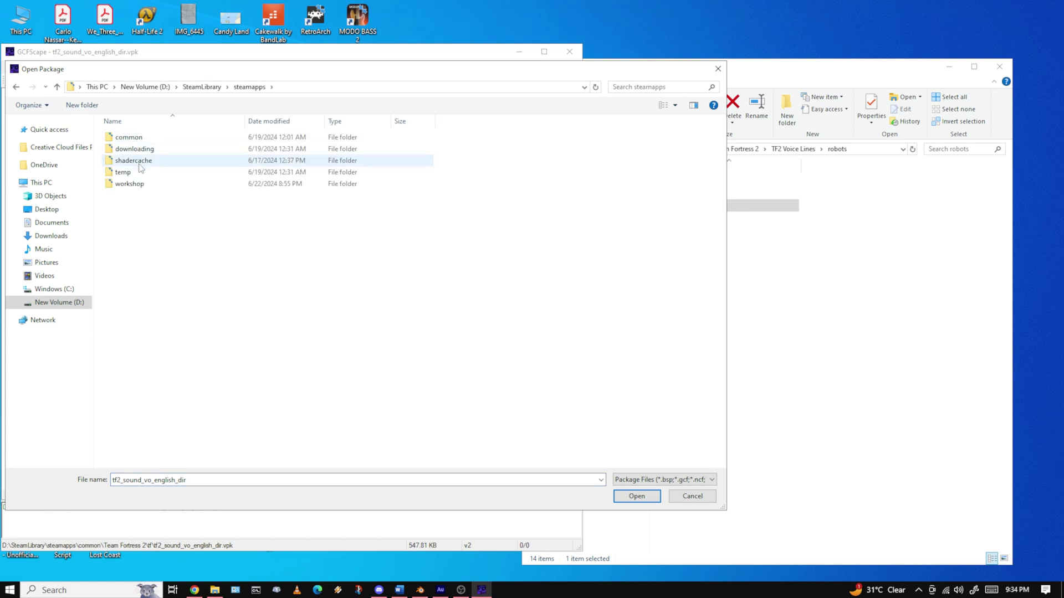
pyautogui.doubleClick(133, 140)
pyautogui.click(154, 256)
pyautogui.doubleClick(155, 257)
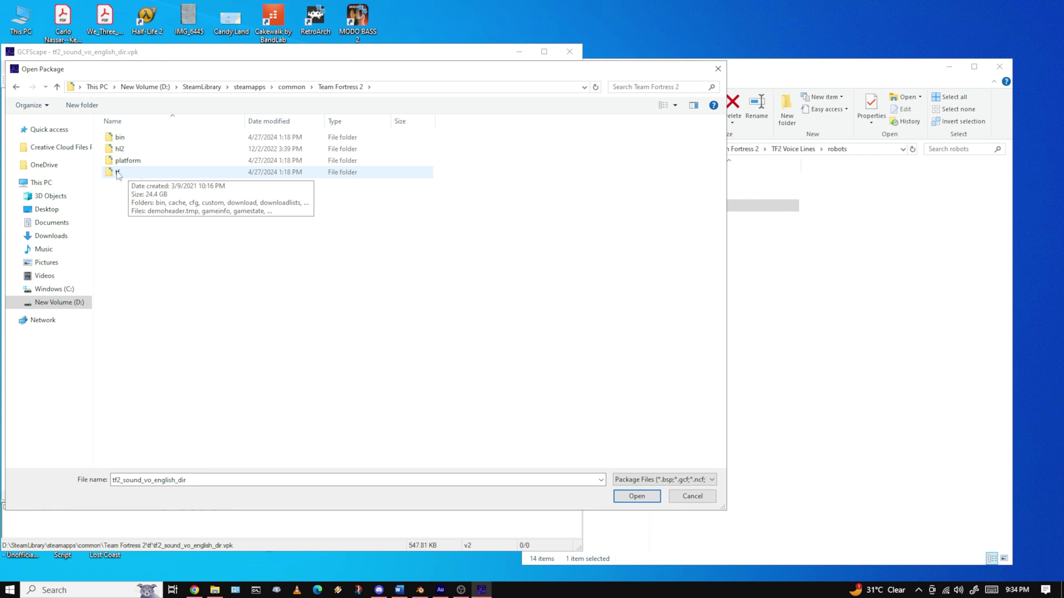
pyautogui.doubleClick(117, 173)
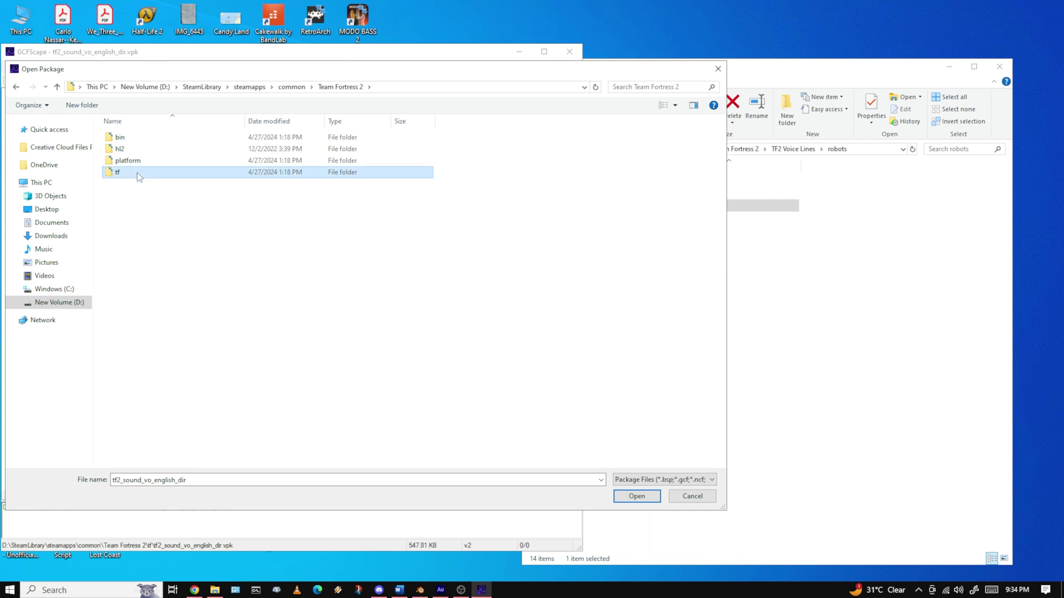
# Open the tf2_sound_misc_dir package and go into its sound folder
pyautogui.scroll(-5, 378, 320)
pyautogui.scroll(-7, 378, 320)
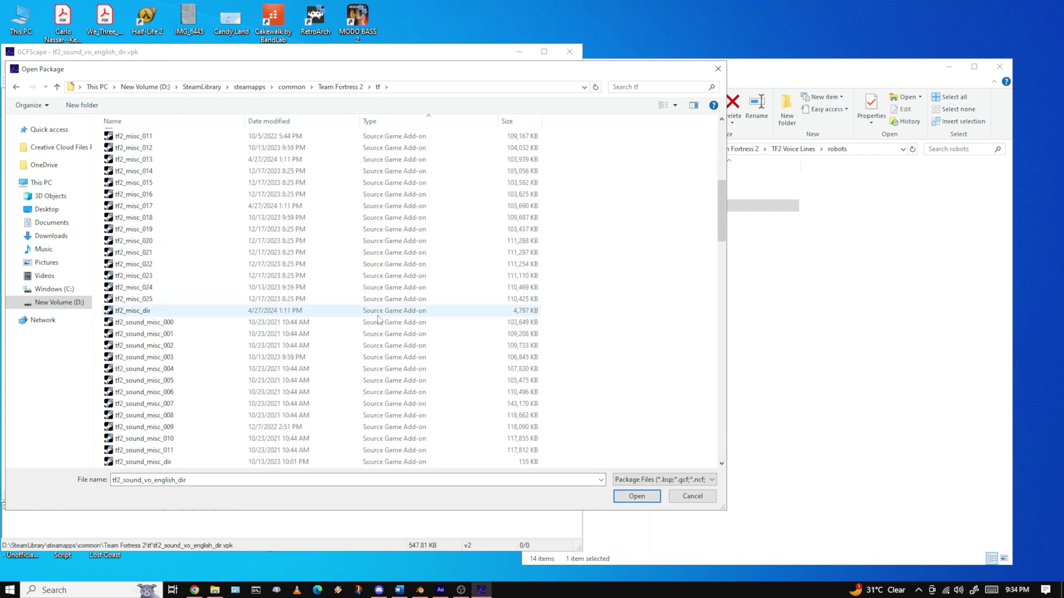
pyautogui.click(162, 383)
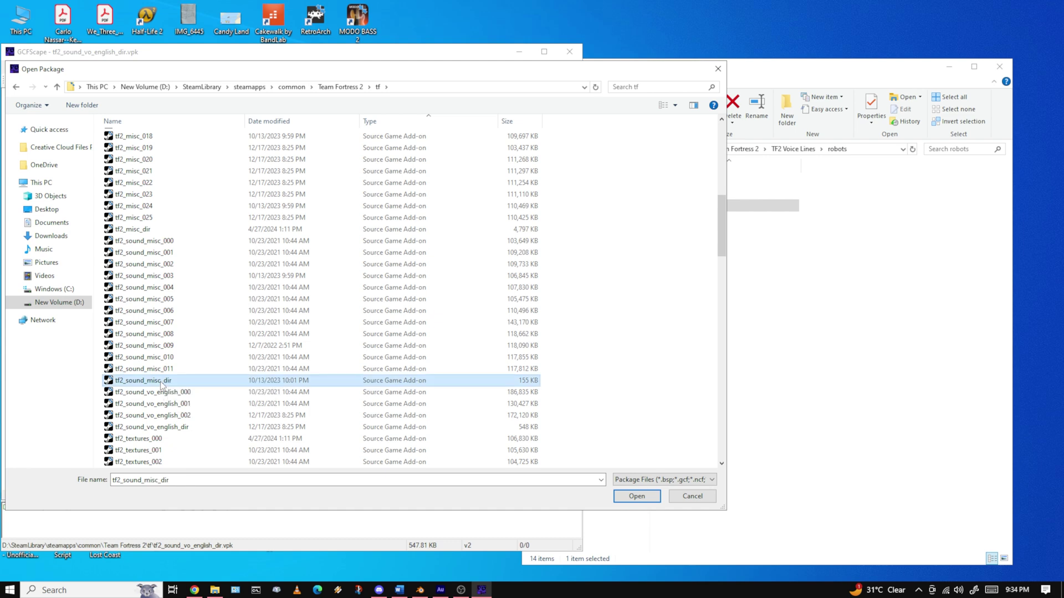
pyautogui.click(637, 496)
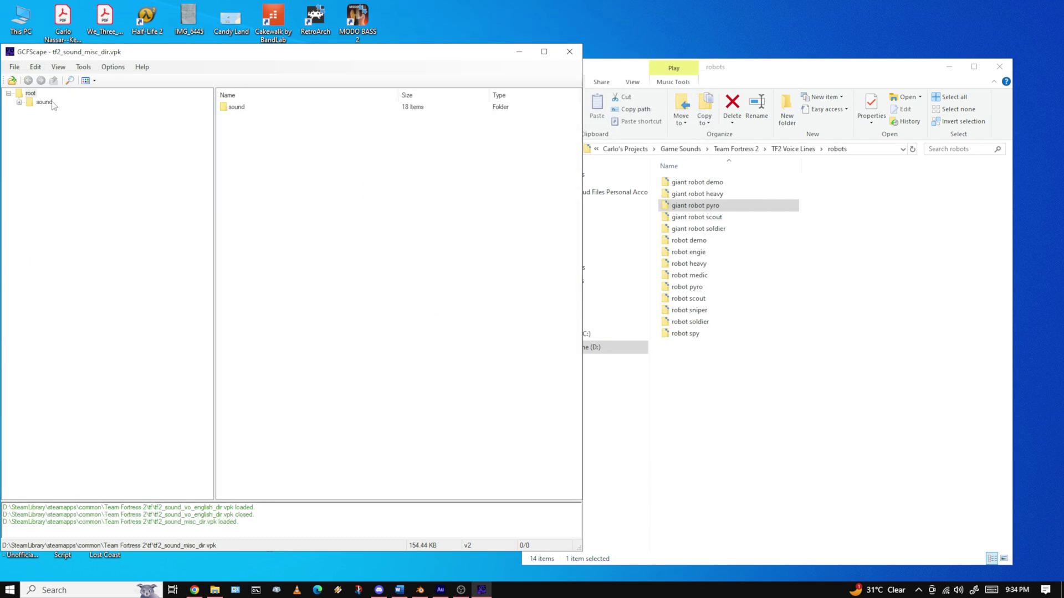
pyautogui.doubleClick(237, 108)
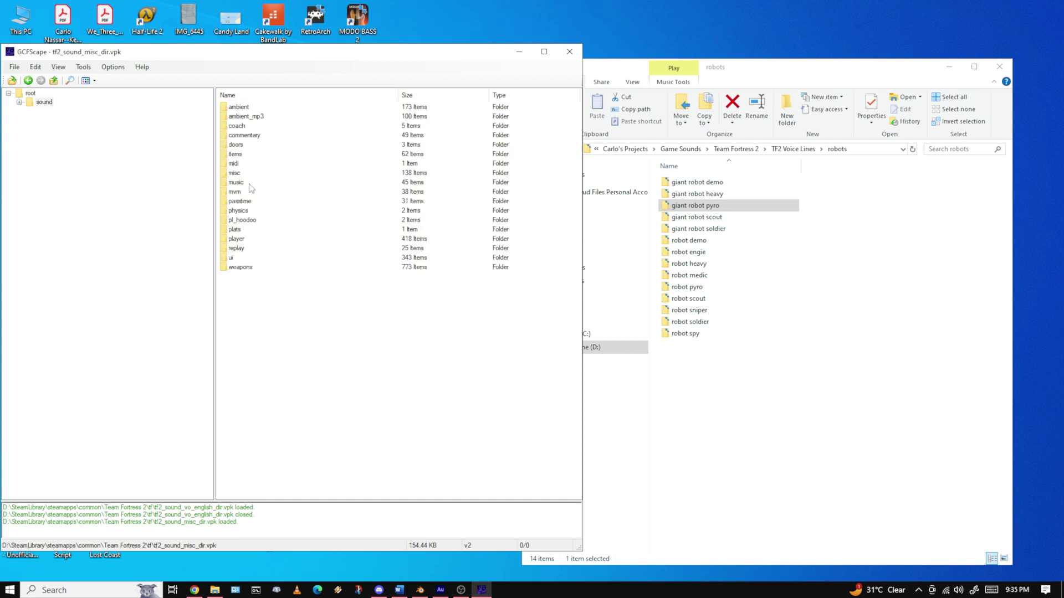
# Go back to the Team Fortress 2 folder in File Explorer and select the sound folder under root in GCFScape
pyautogui.click(682, 408)
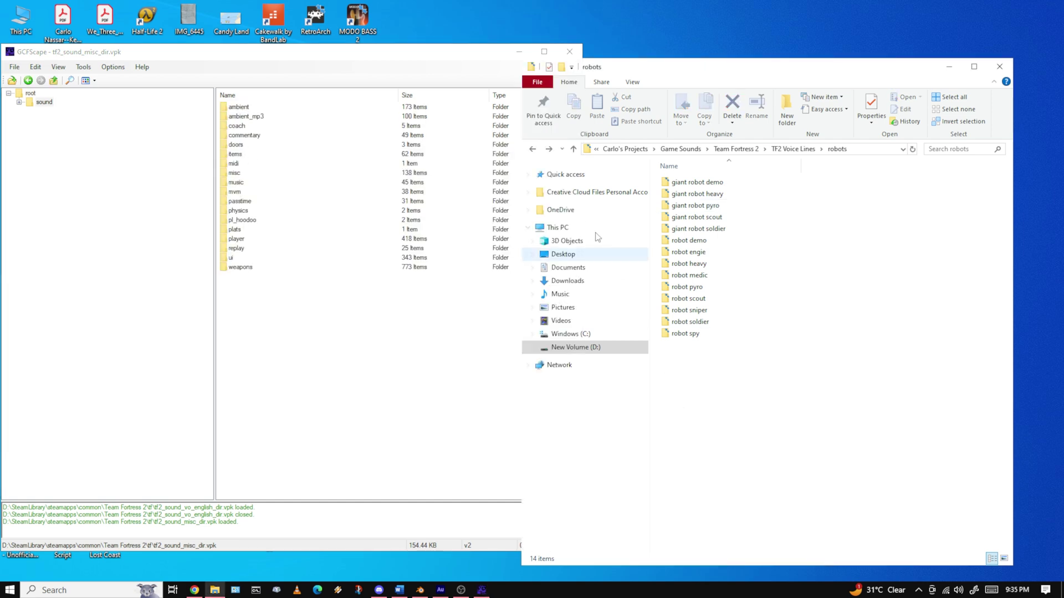
pyautogui.click(533, 150)
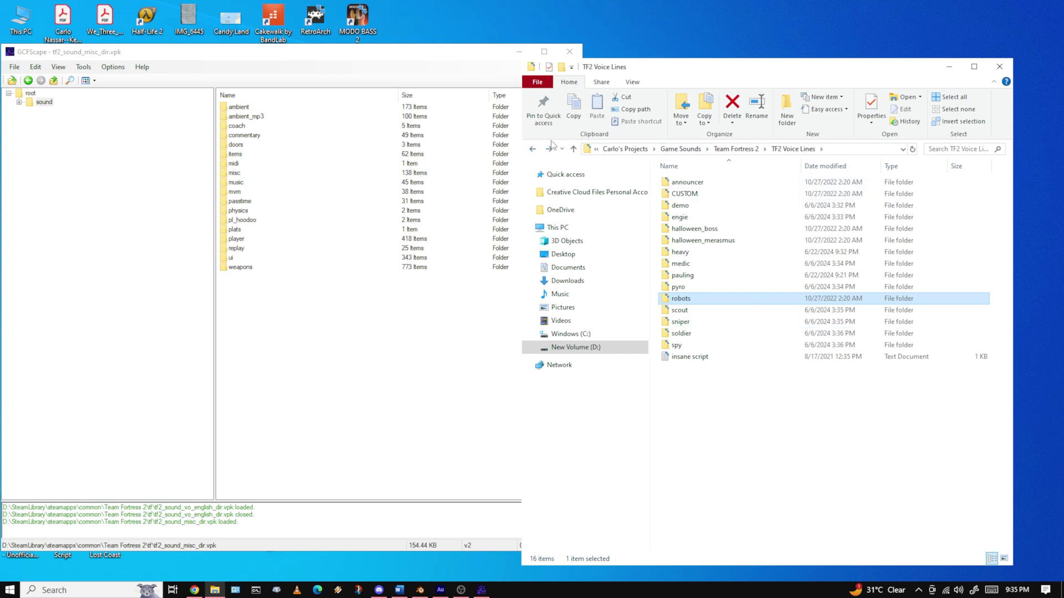
pyautogui.click(533, 150)
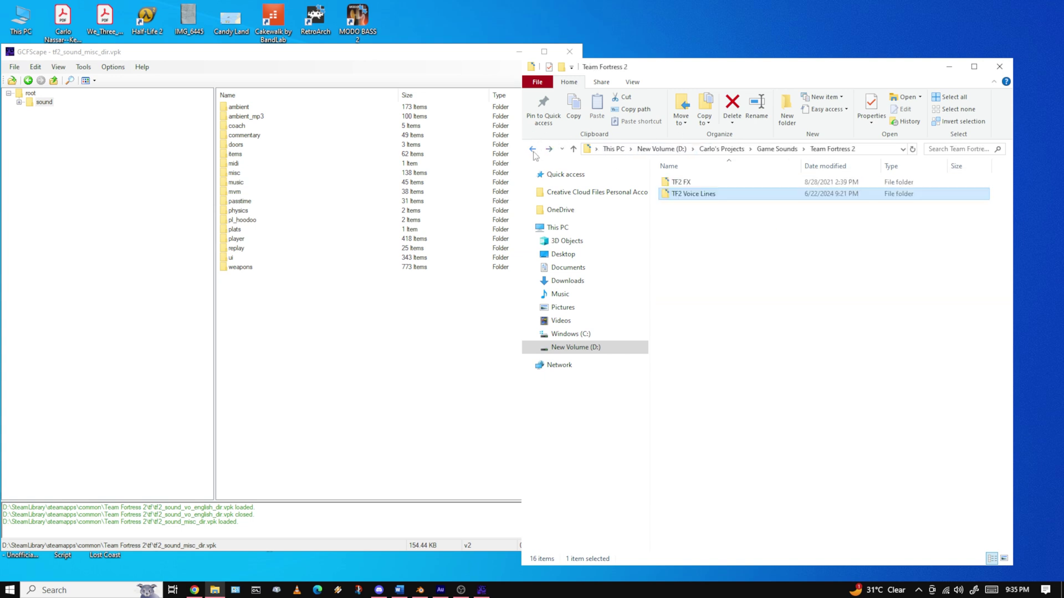
pyautogui.click(27, 80)
pyautogui.click(27, 80)
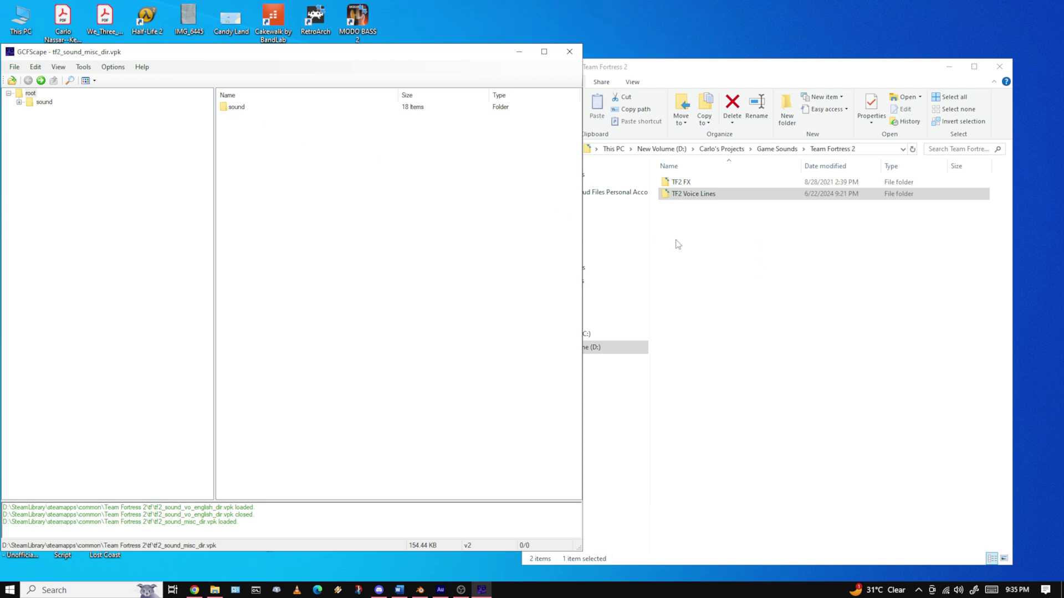
pyautogui.click(237, 109)
pyautogui.moveTo(213, 593)
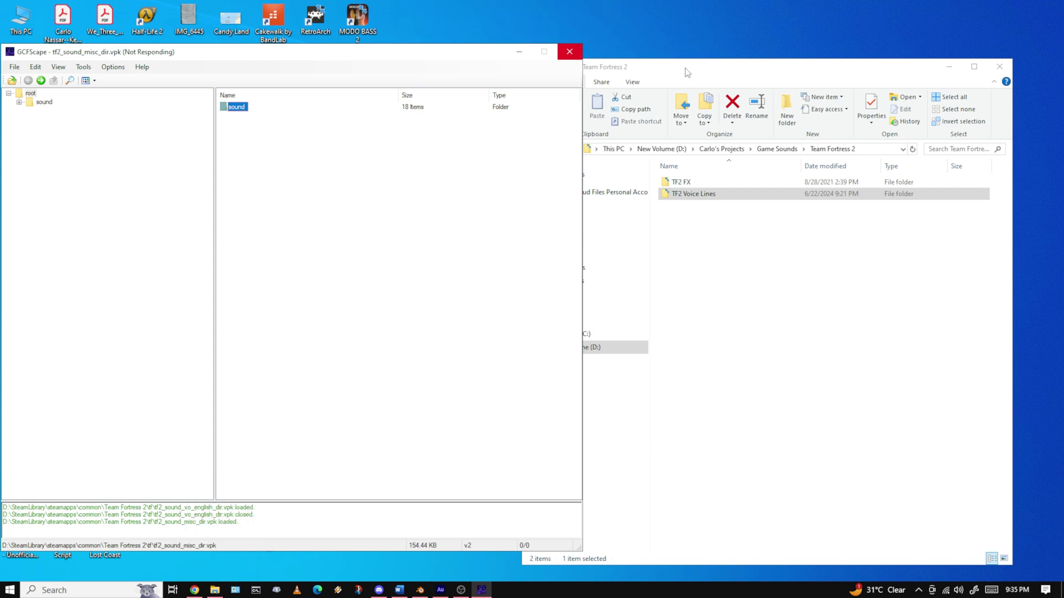
# Open the local TF2 FX folder in File Explorer and close the GCFScape window
pyautogui.moveTo(694, 72); pyautogui.dragTo(724, 67)
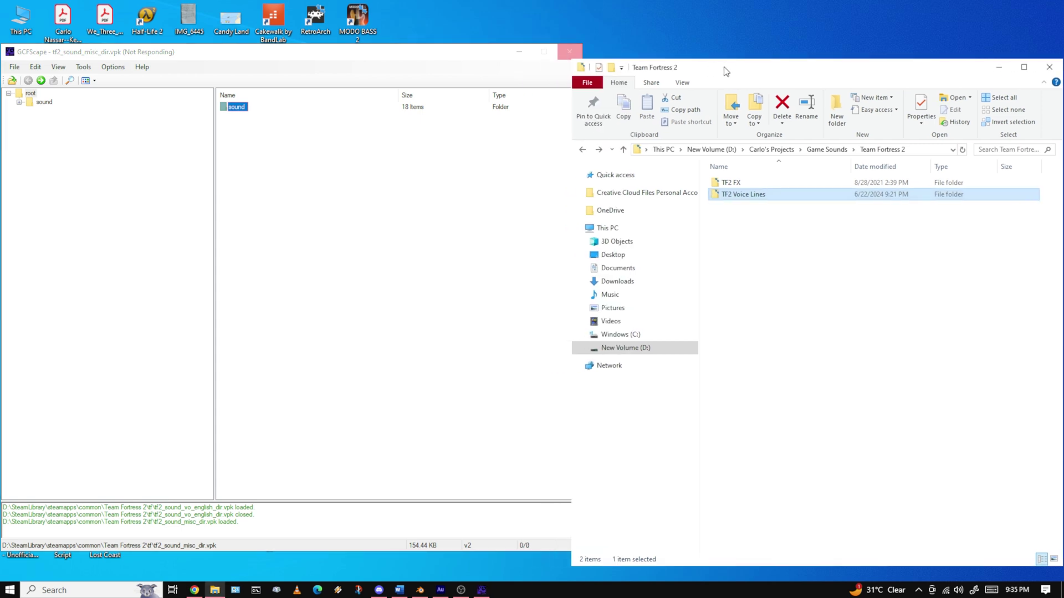
pyautogui.doubleClick(751, 177)
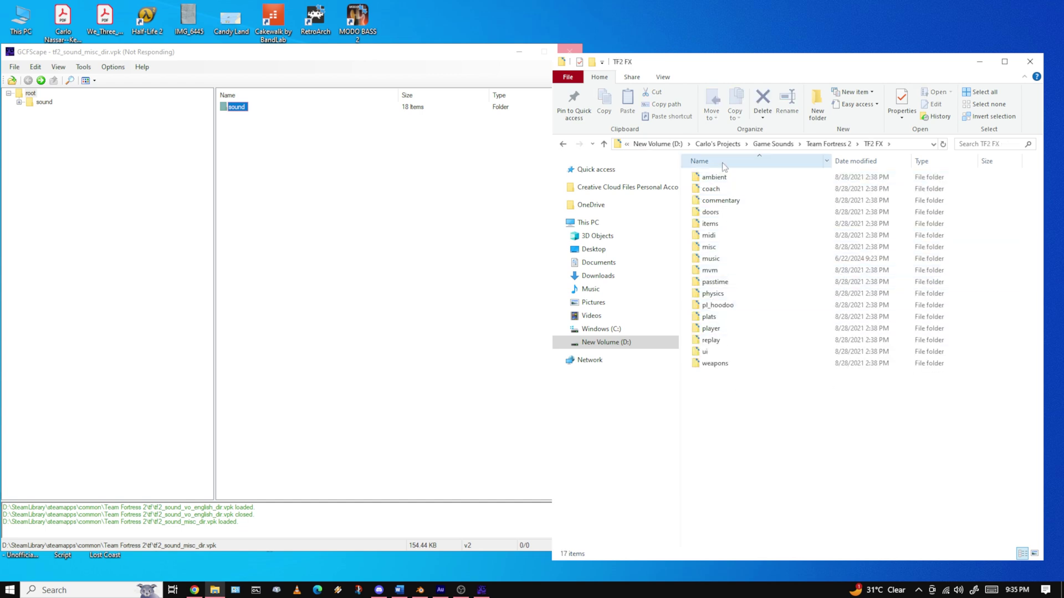
pyautogui.click(575, 53)
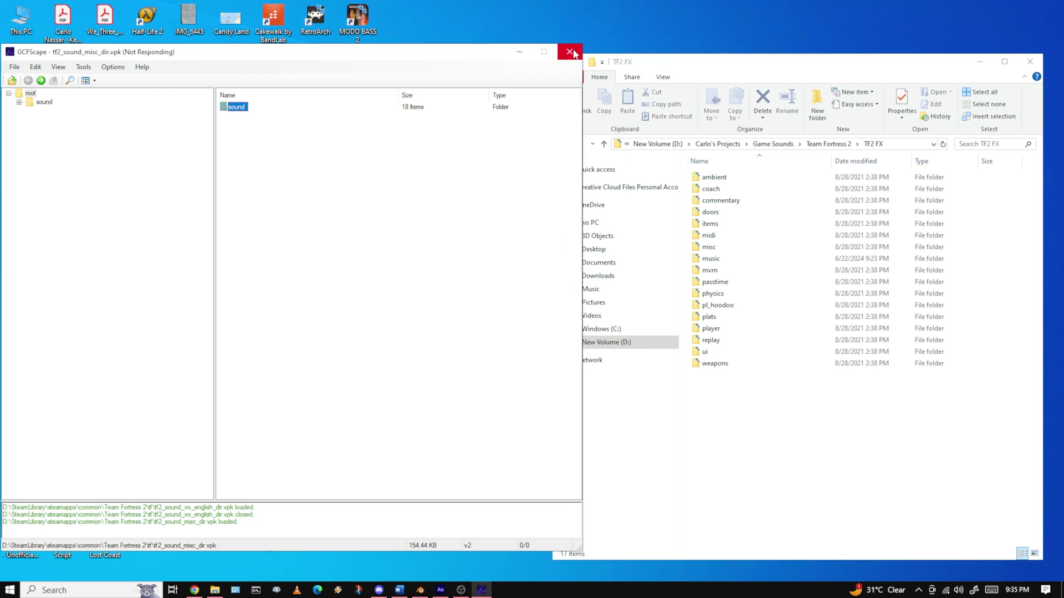
# Close the unresponsive GCFScape window and launch GCFScape again
pyautogui.click(575, 53)
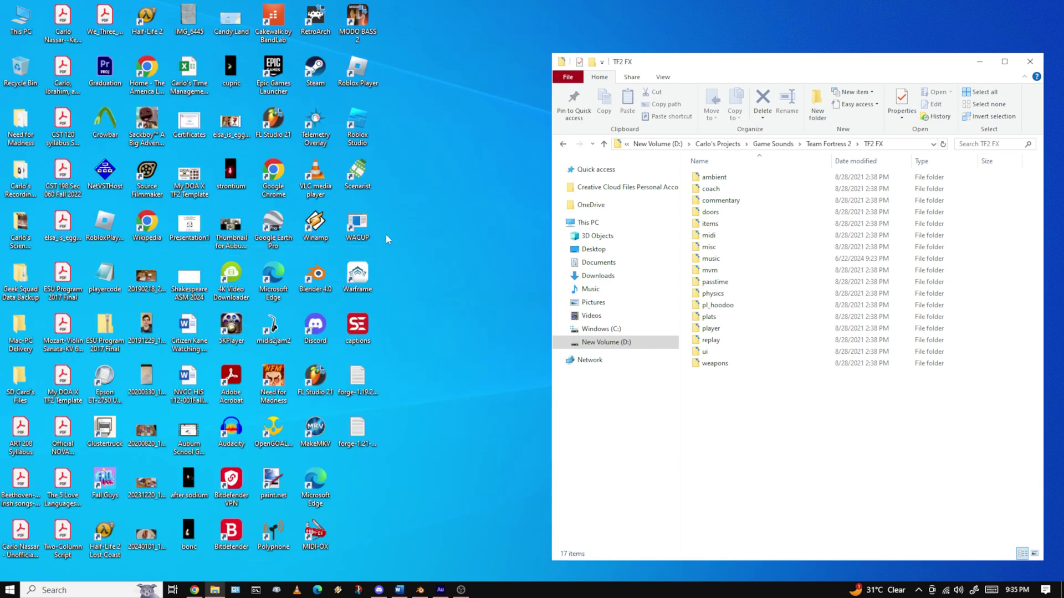
pyautogui.click(83, 591)
pyautogui.write('gcf')
pyautogui.click(124, 151)
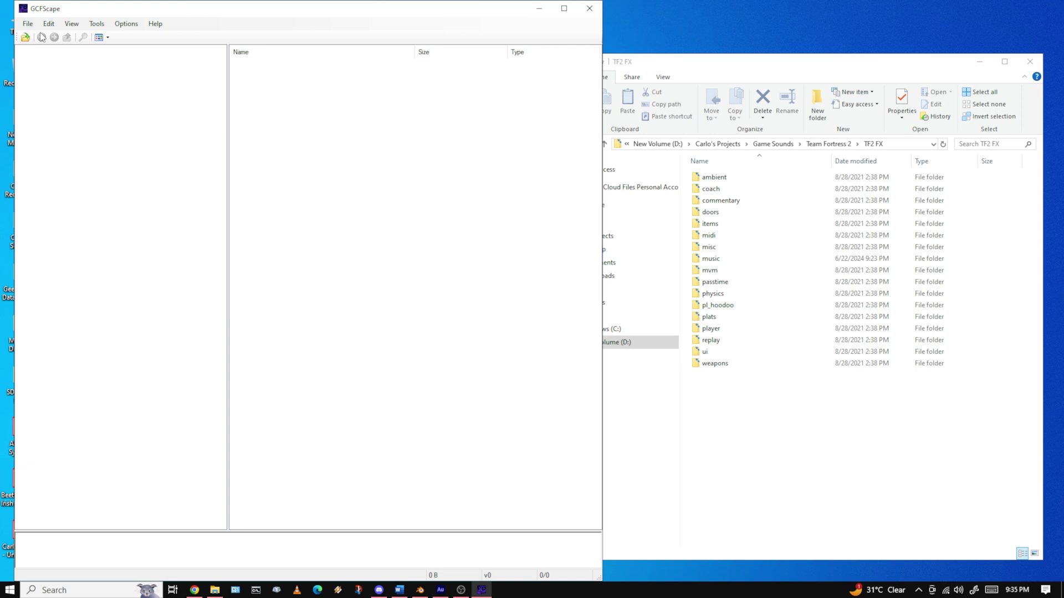
# Reopen the recently used tf2_sound_misc_dir.vpk package, expand its sound folder and return to root
pyautogui.click(25, 38)
pyautogui.click(700, 453)
pyautogui.click(29, 25)
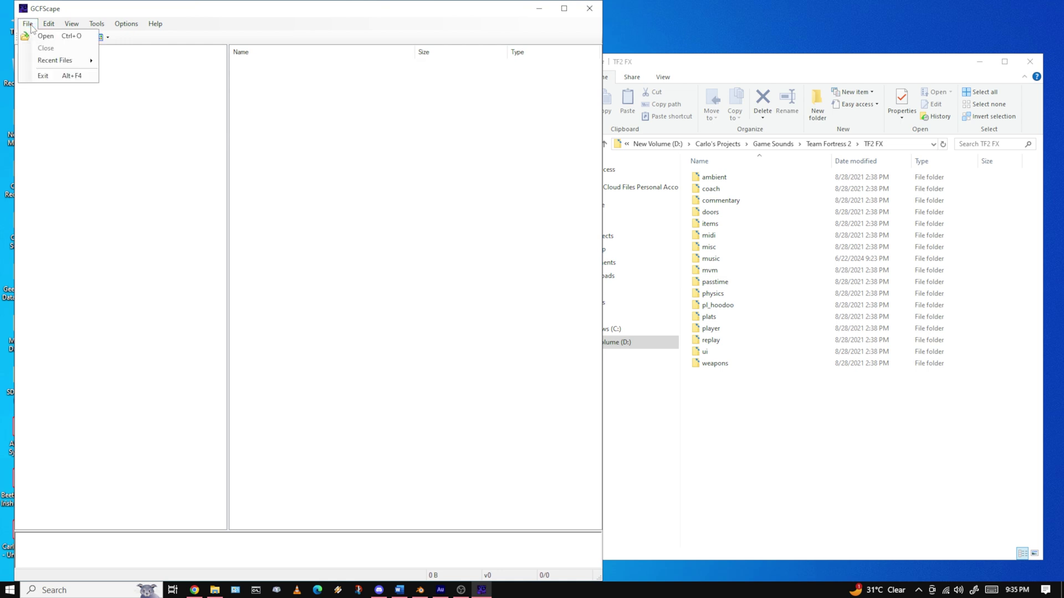
pyautogui.moveTo(56, 60)
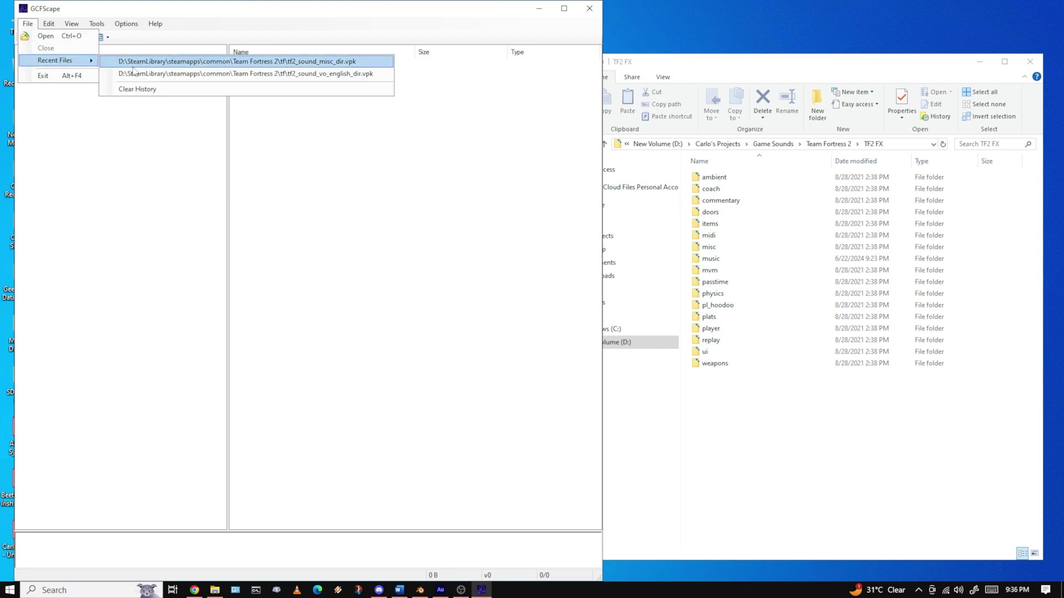
pyautogui.click(166, 62)
pyautogui.click(32, 59)
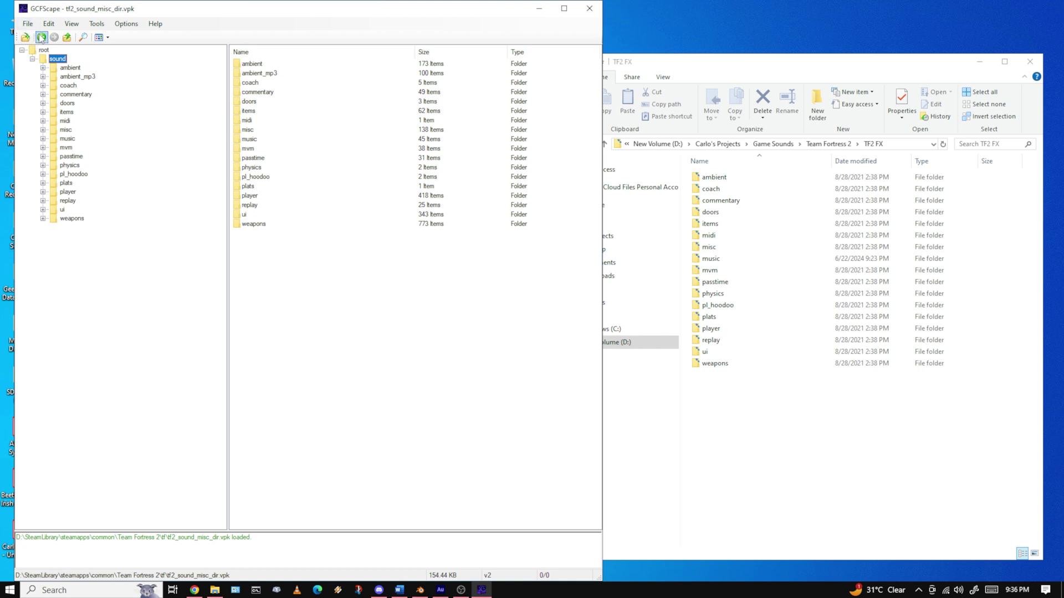
pyautogui.click(41, 38)
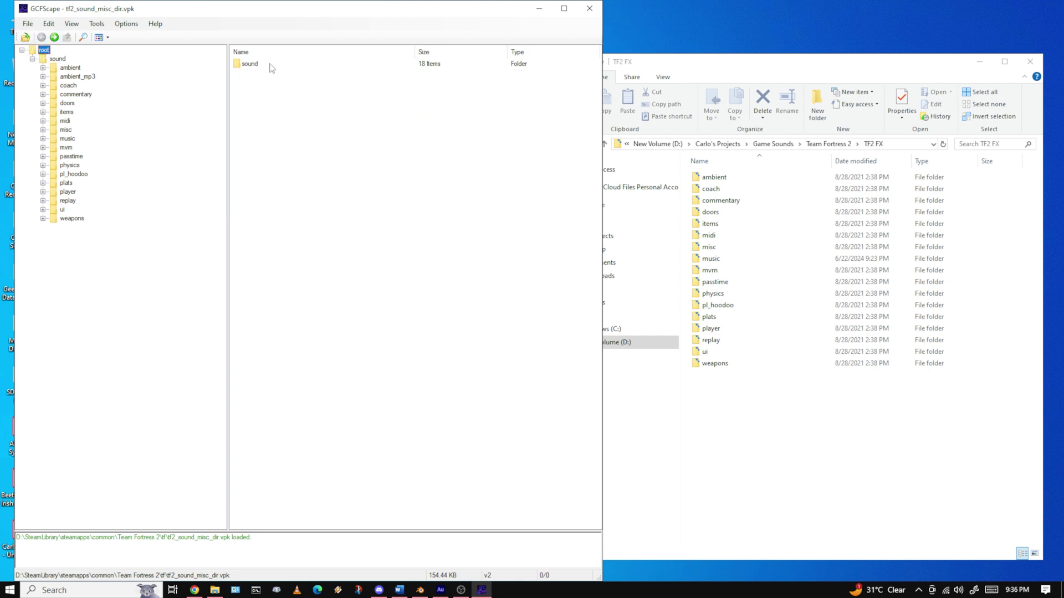
# Look through the coach and commentary folders inside the local TF2 FX folder in File Explorer
pyautogui.click(796, 404)
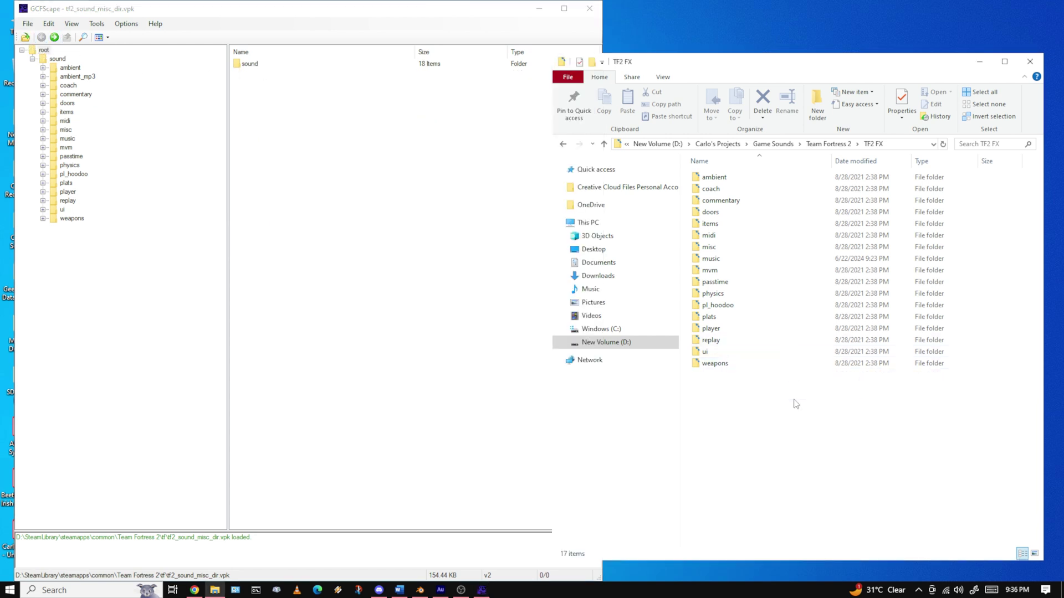
pyautogui.click(721, 191)
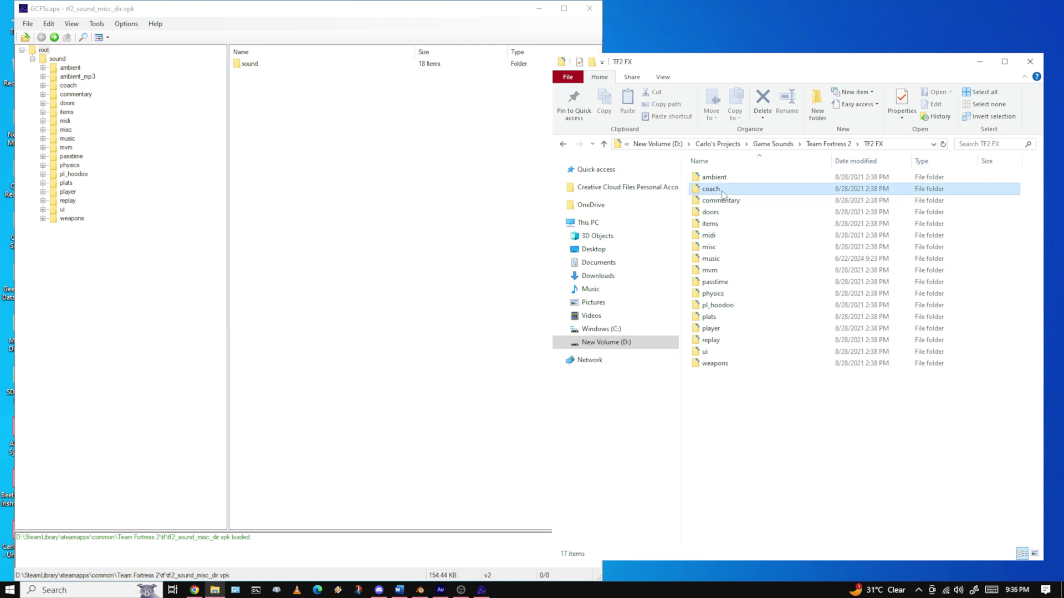
pyautogui.doubleClick(722, 192)
pyautogui.click(562, 144)
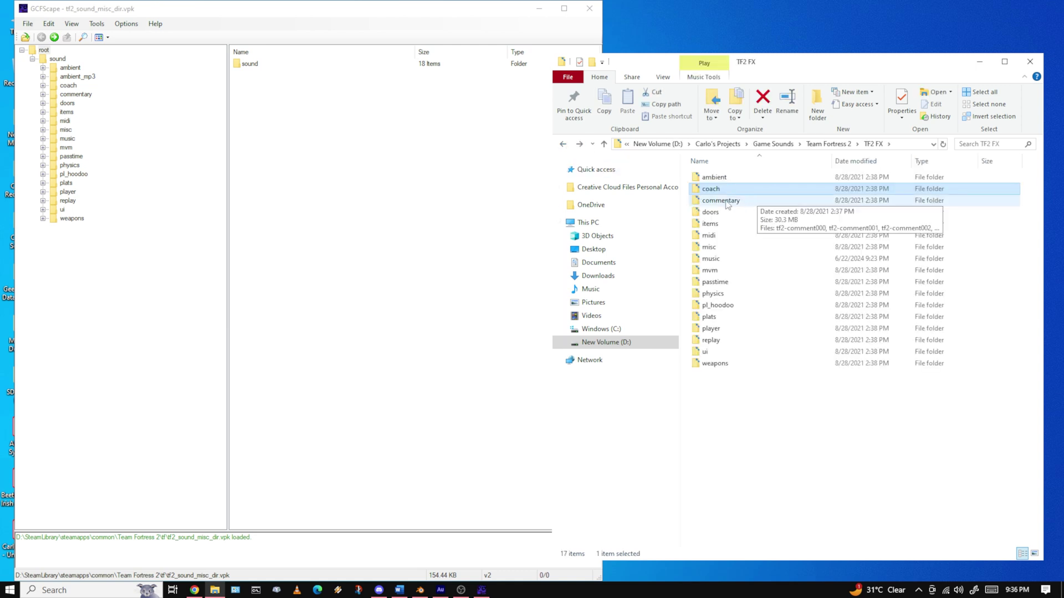
pyautogui.doubleClick(720, 201)
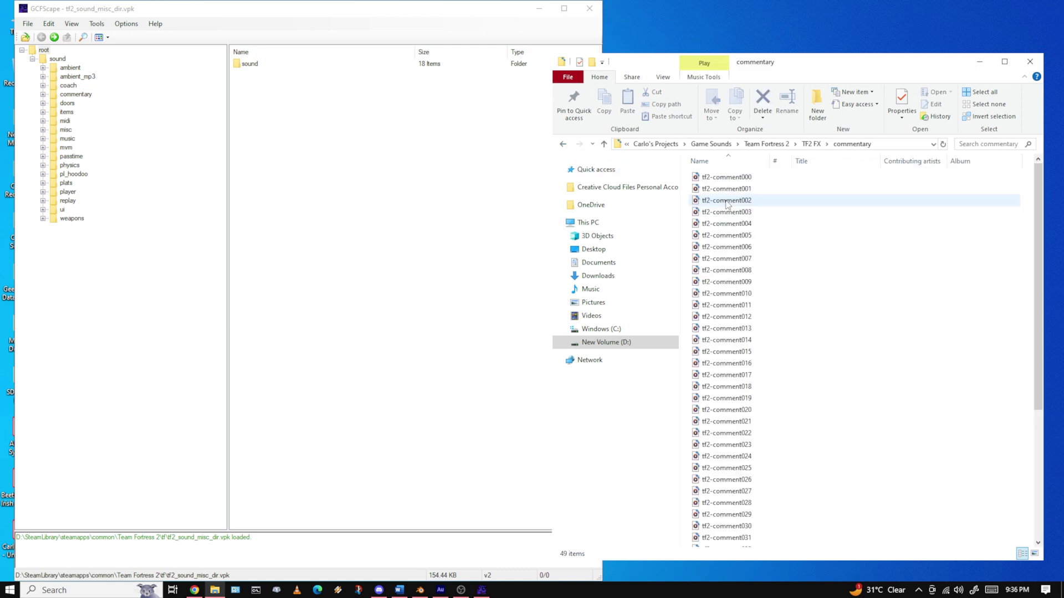
pyautogui.moveTo(1038, 264)
pyautogui.mouseDown()
pyautogui.moveTo(1038, 390)
pyautogui.moveTo(1038, 265)
pyautogui.mouseUp()
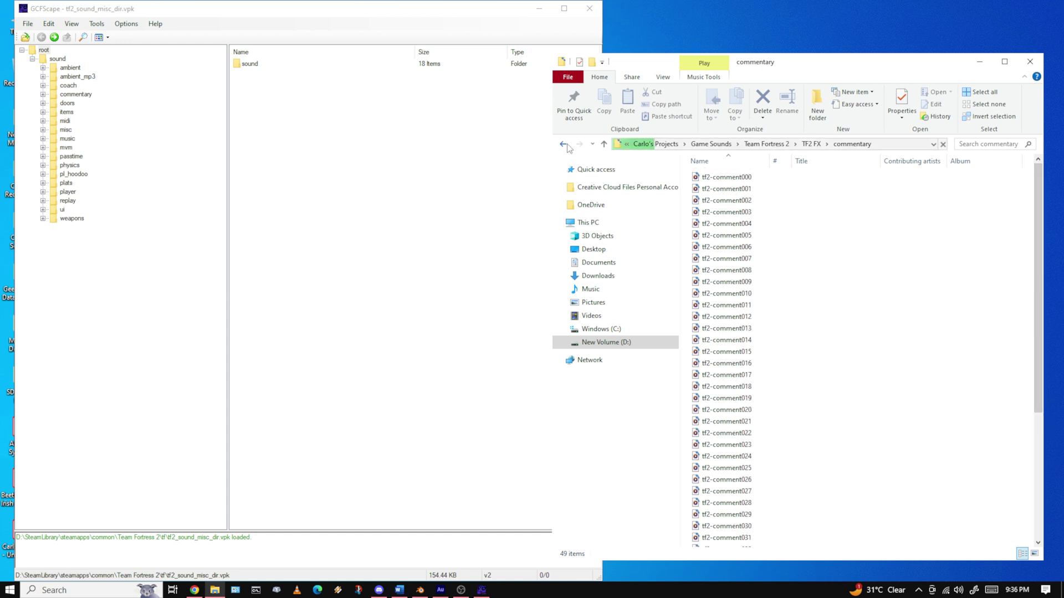
pyautogui.click(563, 144)
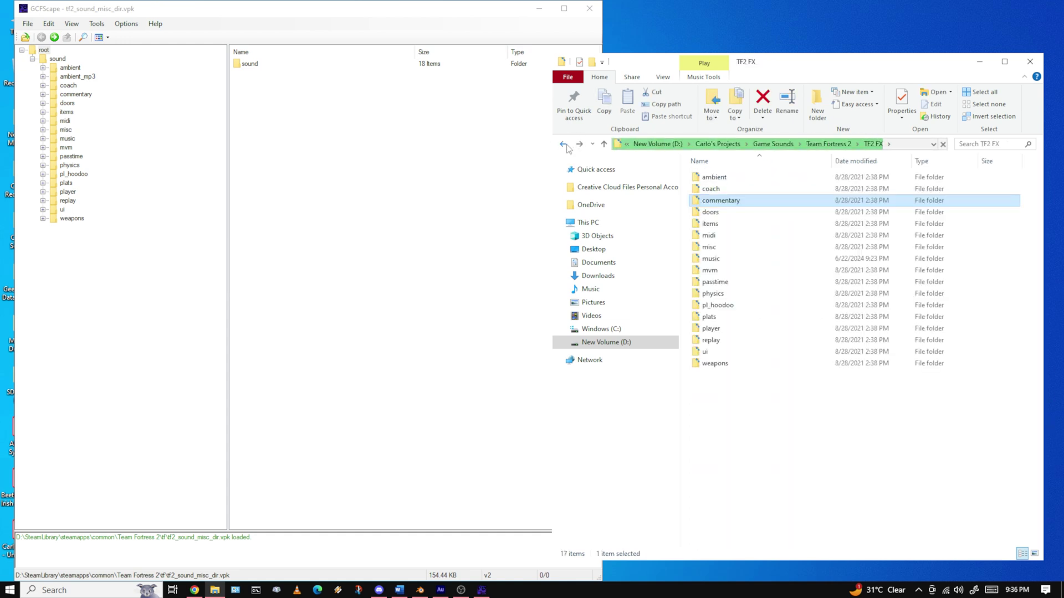
# Look through the sound files in the items folder and return to TF2 FX
pyautogui.doubleClick(719, 225)
pyautogui.scroll(-6, 733, 224)
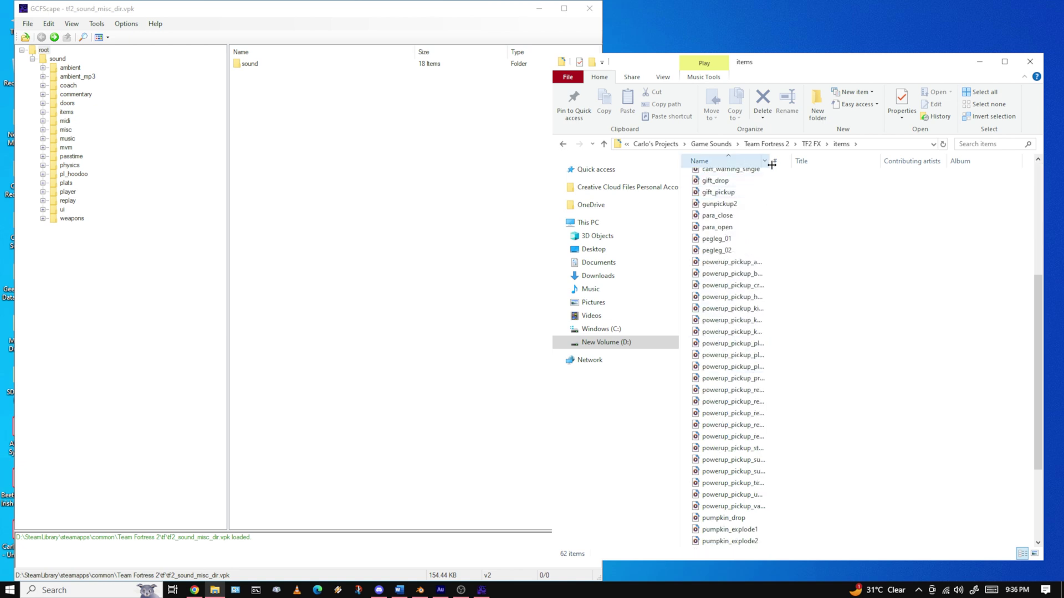
pyautogui.hotkey('alt', 'Left')
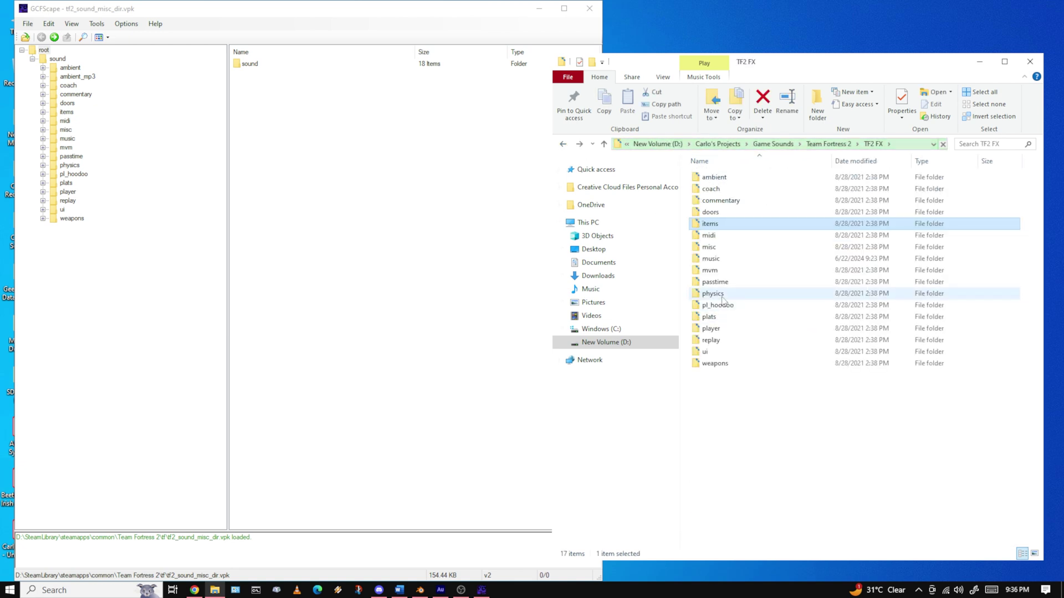
# Examine the gamestartup tracks and other sounds in the ui folder, widening the File Explorer window, and return to TF2 FX
pyautogui.doubleClick(716, 352)
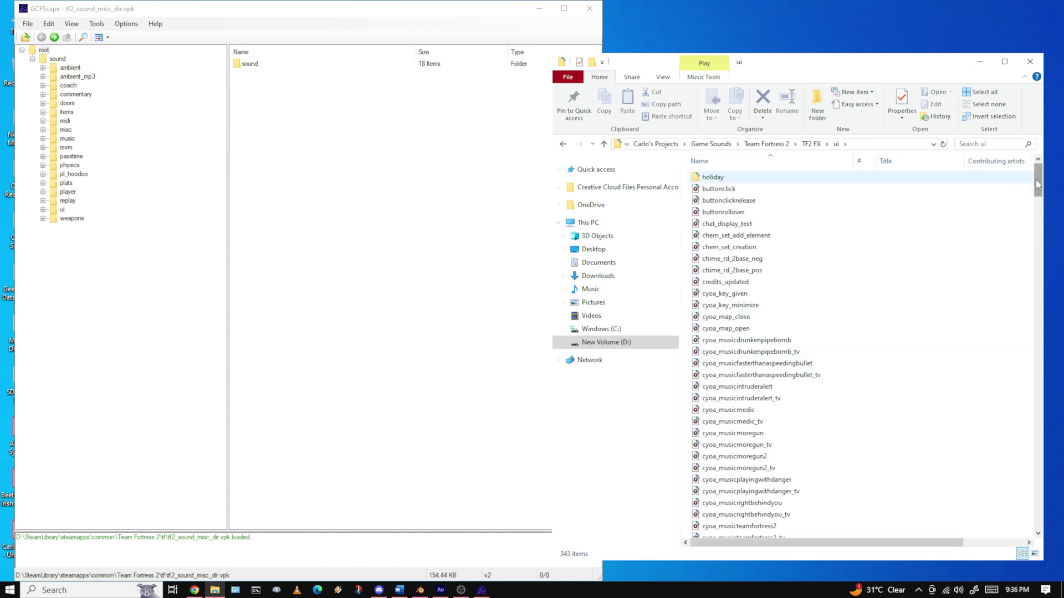
pyautogui.moveTo(1037, 184); pyautogui.dragTo(1048, 240)
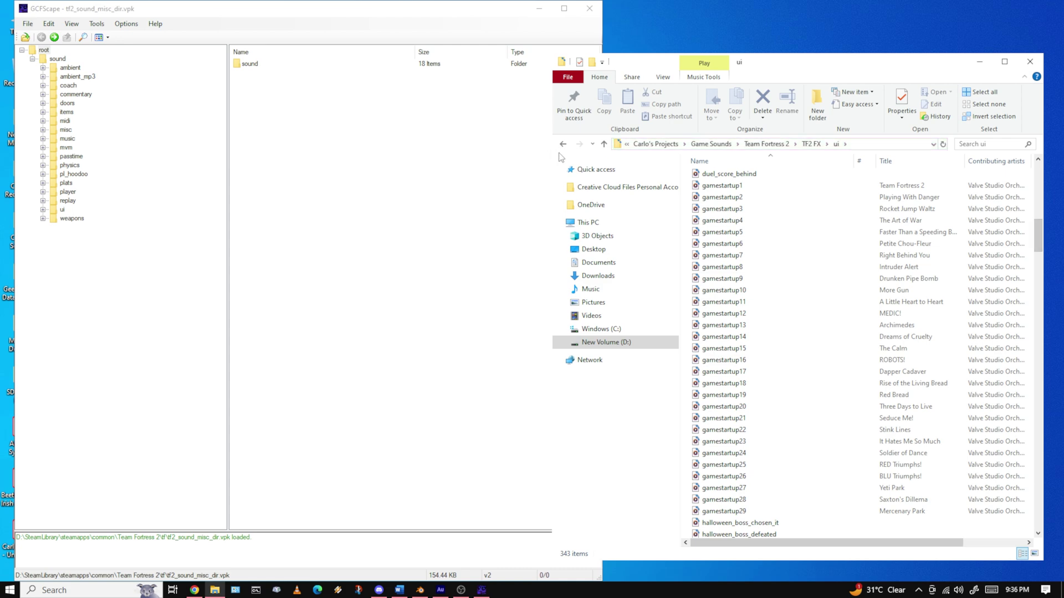
pyautogui.moveTo(551, 153); pyautogui.dragTo(337, 153)
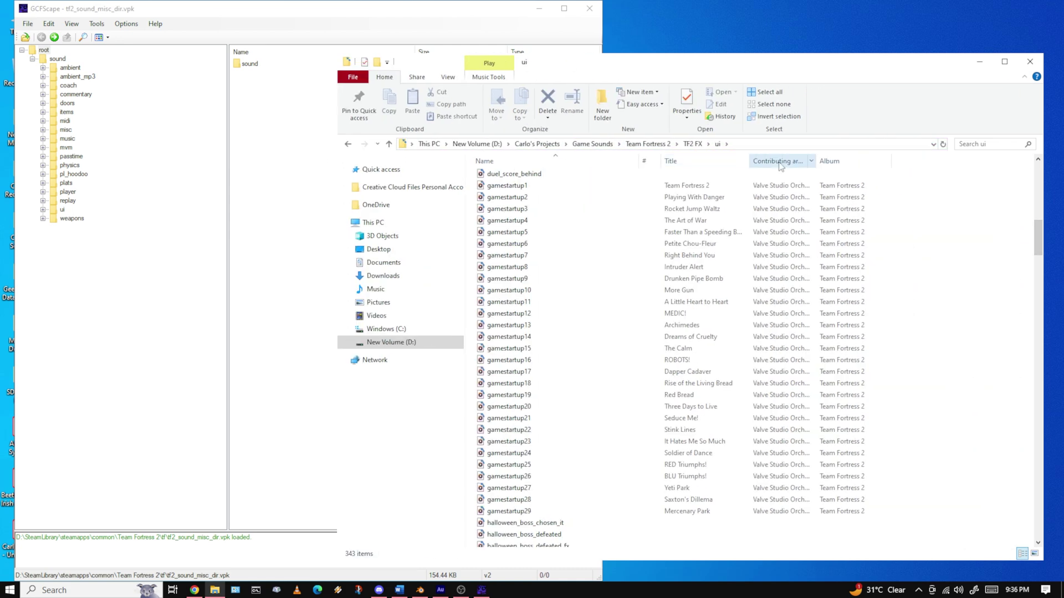
pyautogui.rightClick(859, 163)
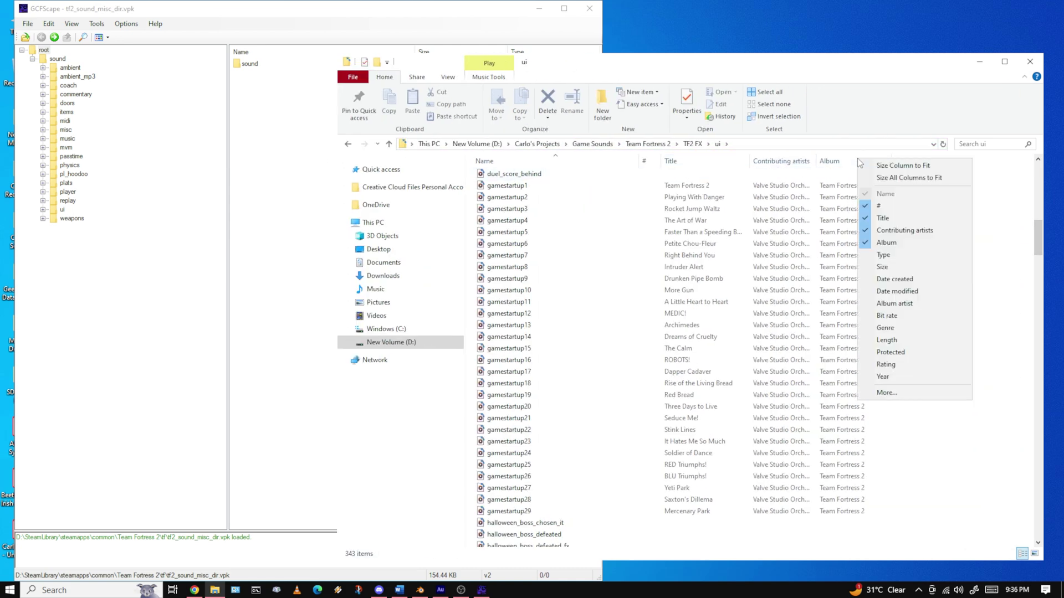
pyautogui.click(993, 252)
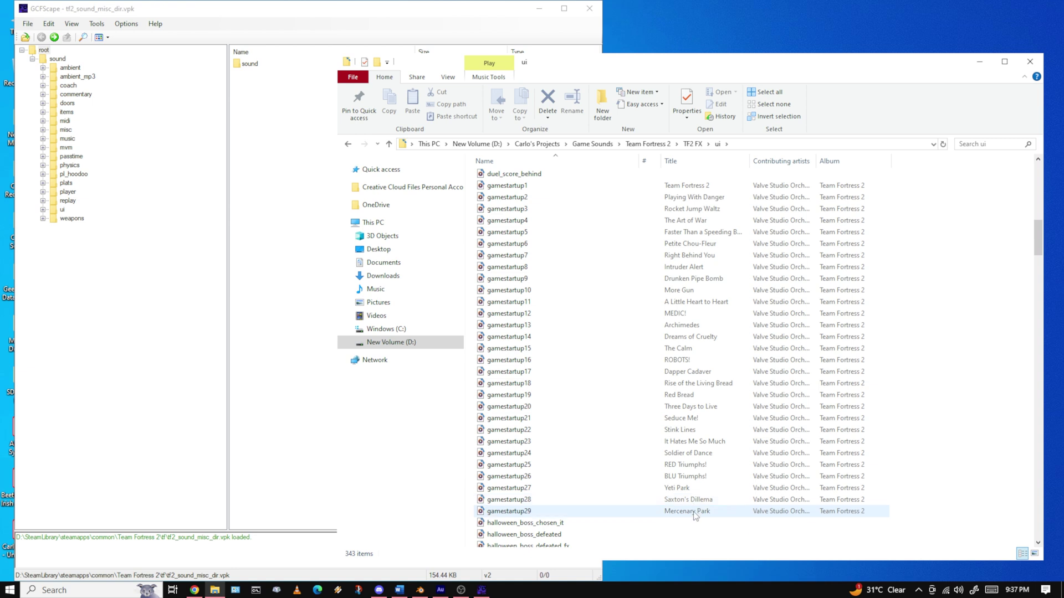
pyautogui.scroll(-2, 566, 360)
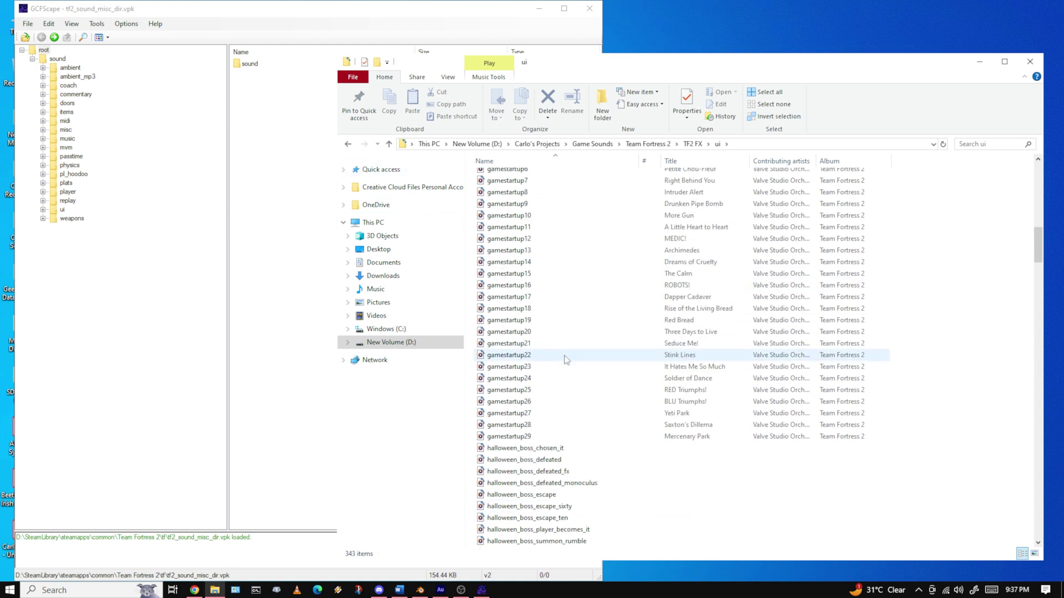
pyautogui.scroll(-13, 567, 360)
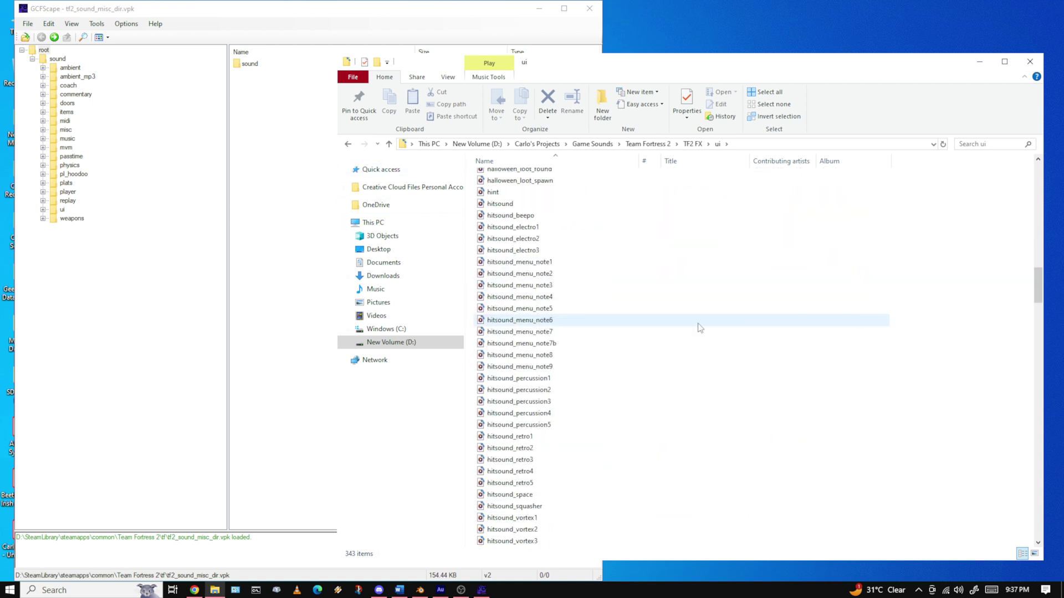
pyautogui.scroll(-11, 697, 324)
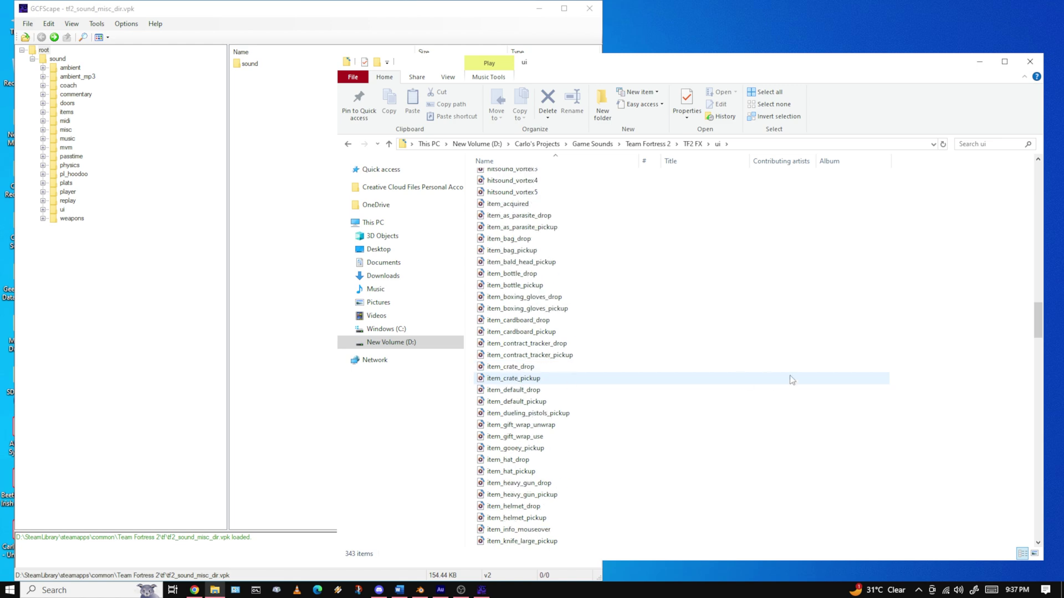
pyautogui.moveTo(1037, 321); pyautogui.dragTo(1037, 516)
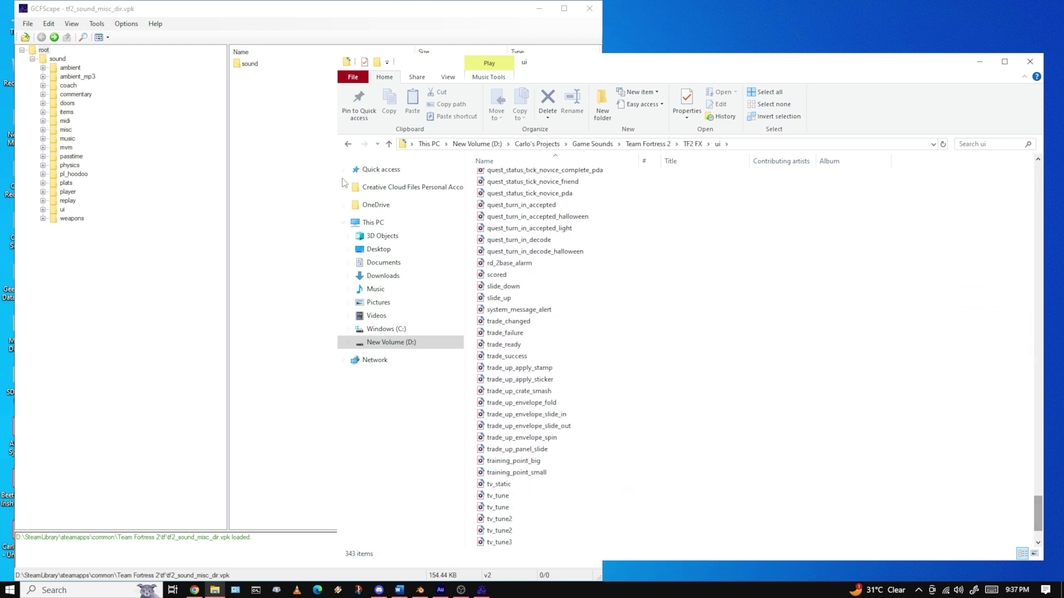
pyautogui.click(347, 144)
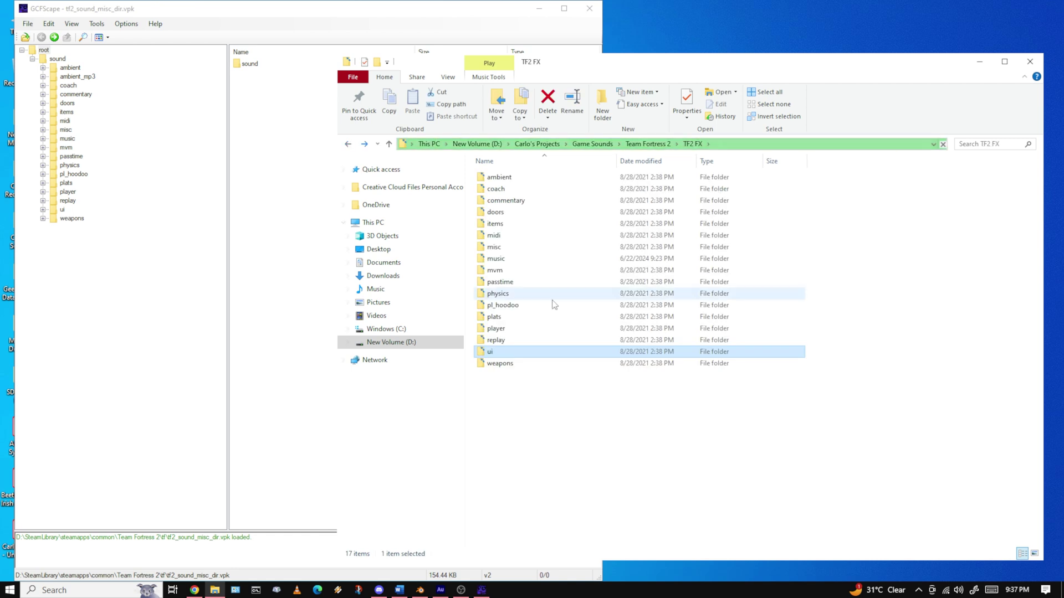
# Look through the tracks in the music folder and return to TF2 FX
pyautogui.click(502, 261)
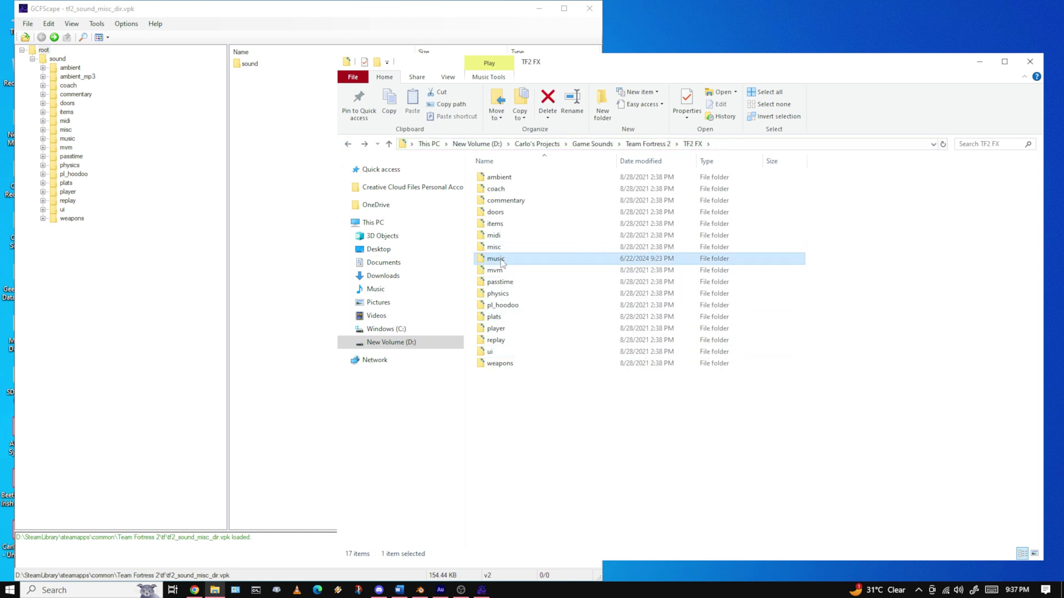
pyautogui.doubleClick(501, 260)
pyautogui.scroll(-2, 514, 247)
pyautogui.scroll(2, 521, 247)
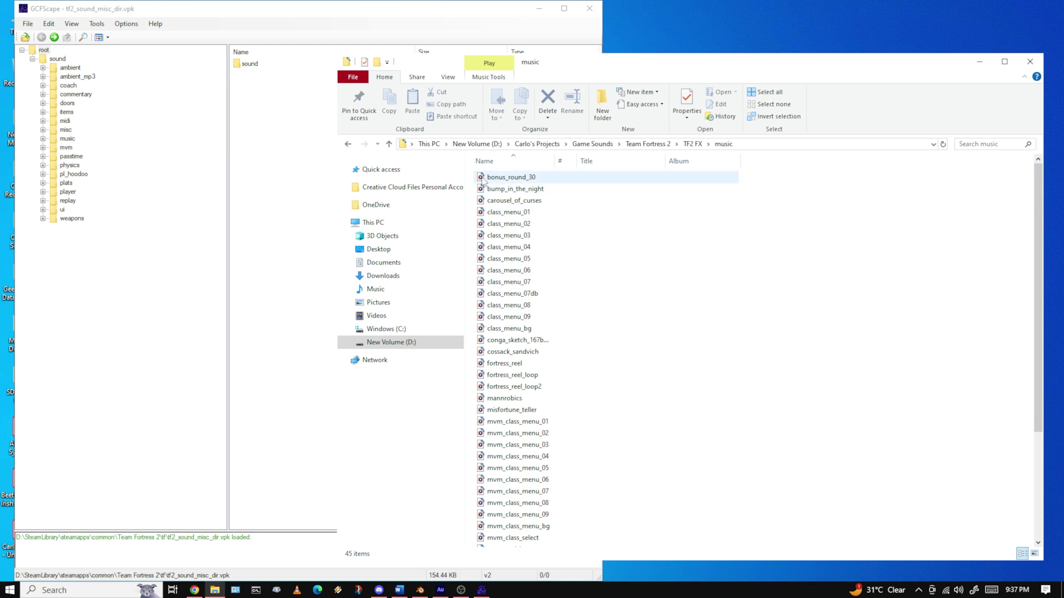
pyautogui.scroll(-4, 521, 239)
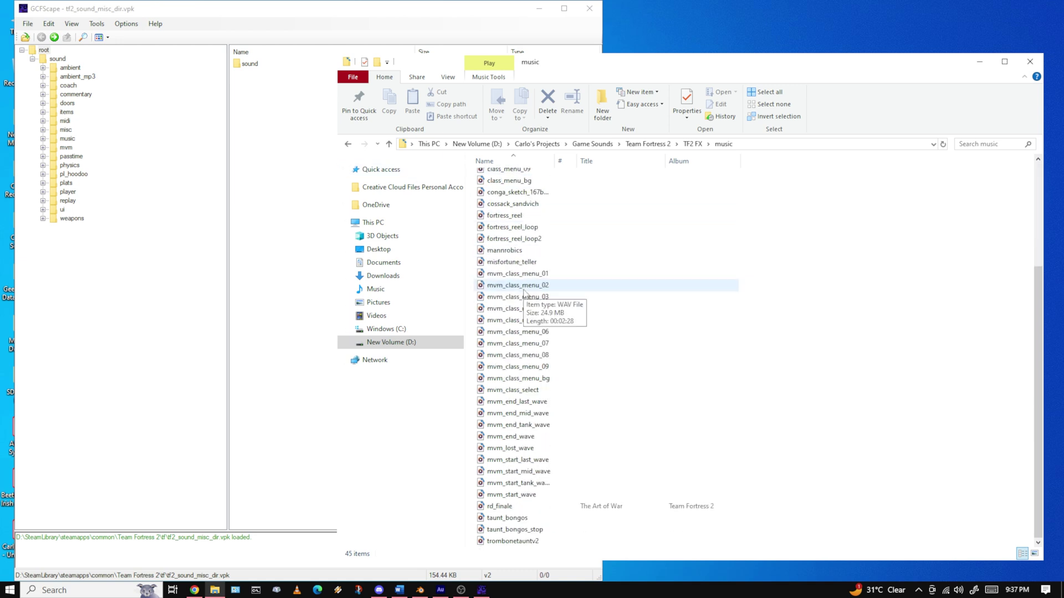
pyautogui.click(349, 143)
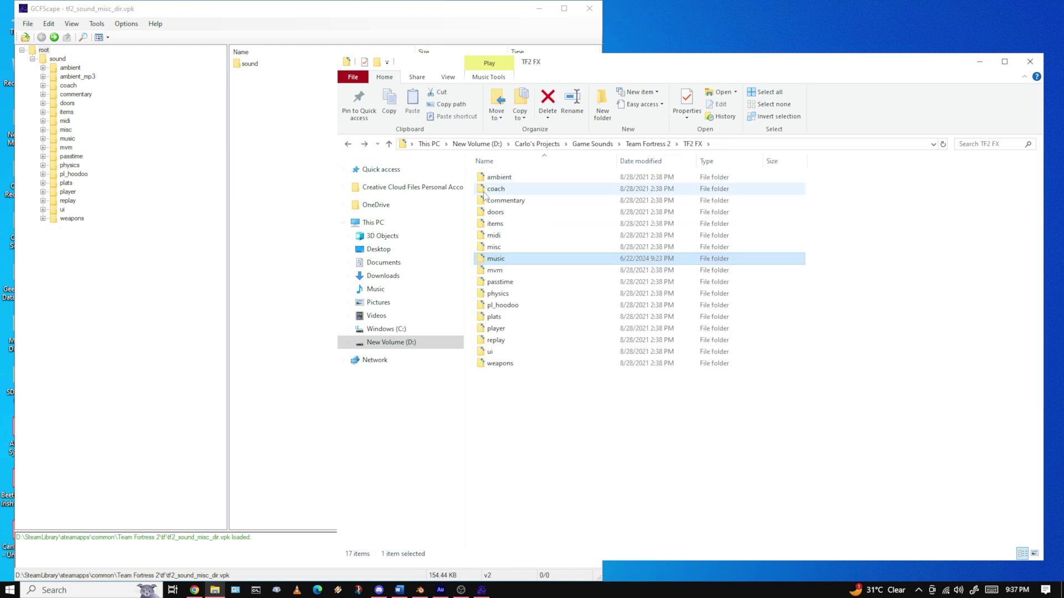
# Check the ui folder again, look through the weapons folder and return to TF2 FX
pyautogui.doubleClick(510, 352)
pyautogui.moveTo(1038, 176); pyautogui.dragTo(1037, 252)
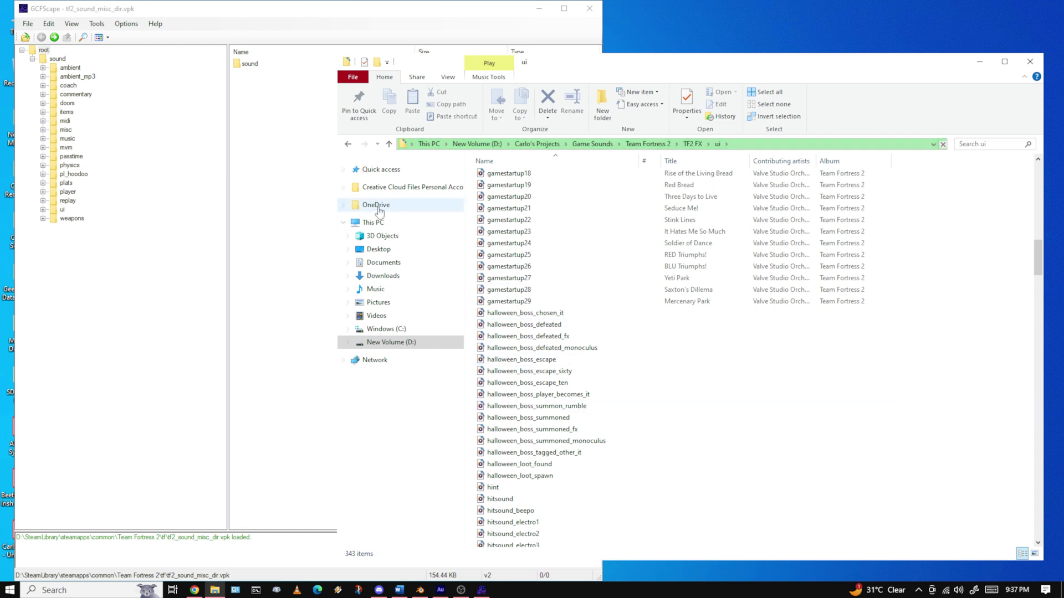
pyautogui.hotkey('alt', 'Left')
pyautogui.doubleClick(498, 363)
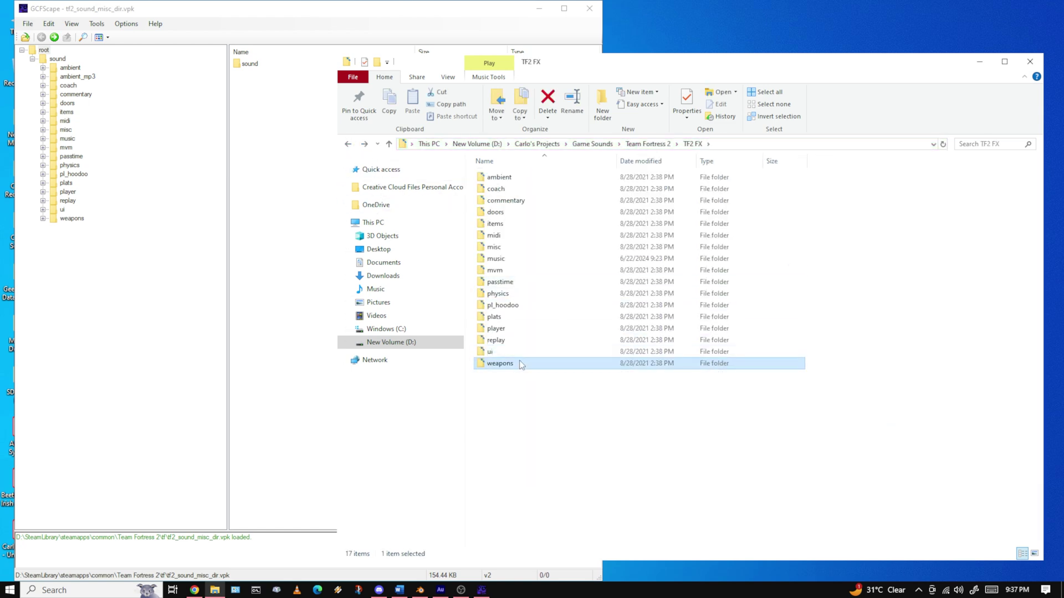
pyautogui.click(1036, 242)
pyautogui.moveTo(1036, 242); pyautogui.dragTo(1034, 164)
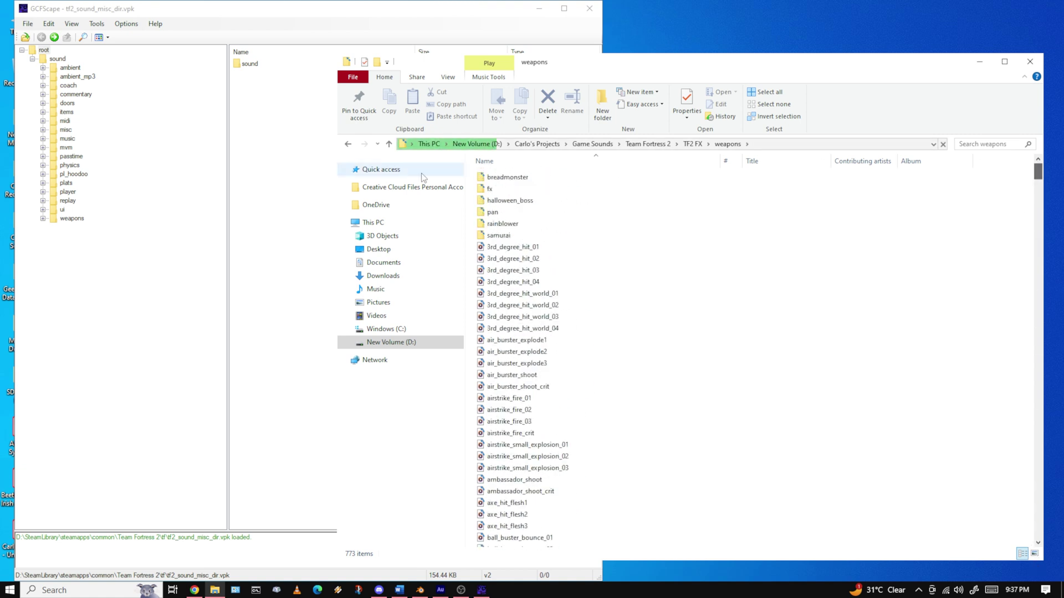
pyautogui.click(348, 144)
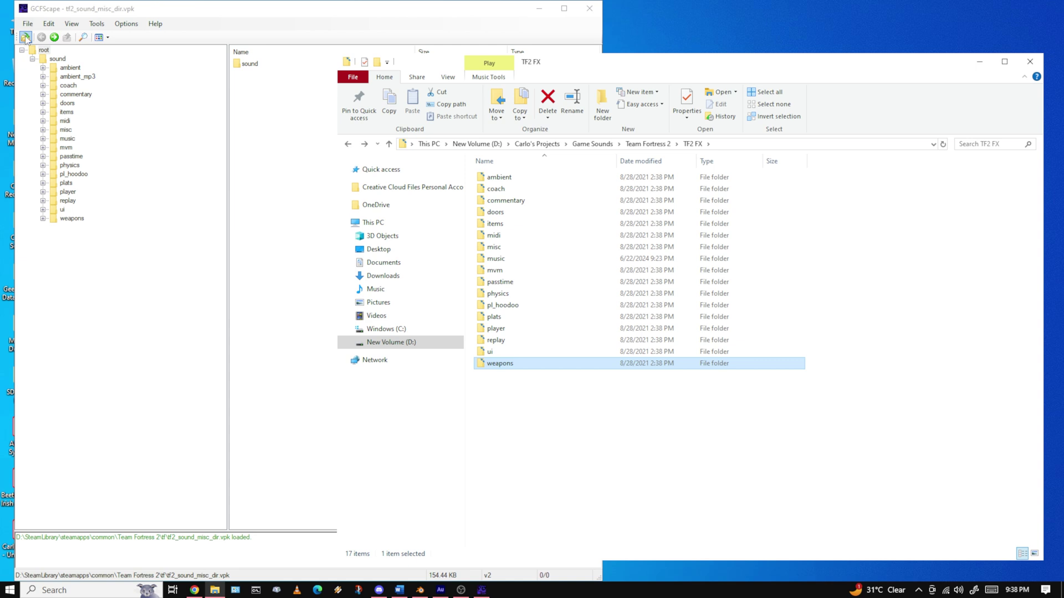
# Start opening another package and browse to the tf folder under SteamLibrary, steamapps, common, Team Fortress 2
pyautogui.click(25, 39)
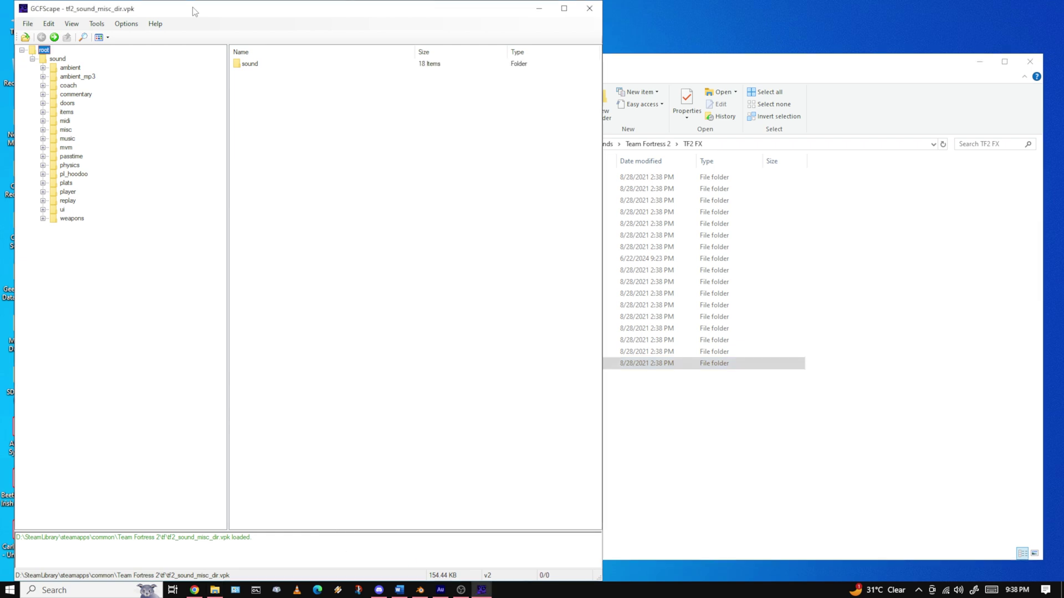
pyautogui.click(24, 37)
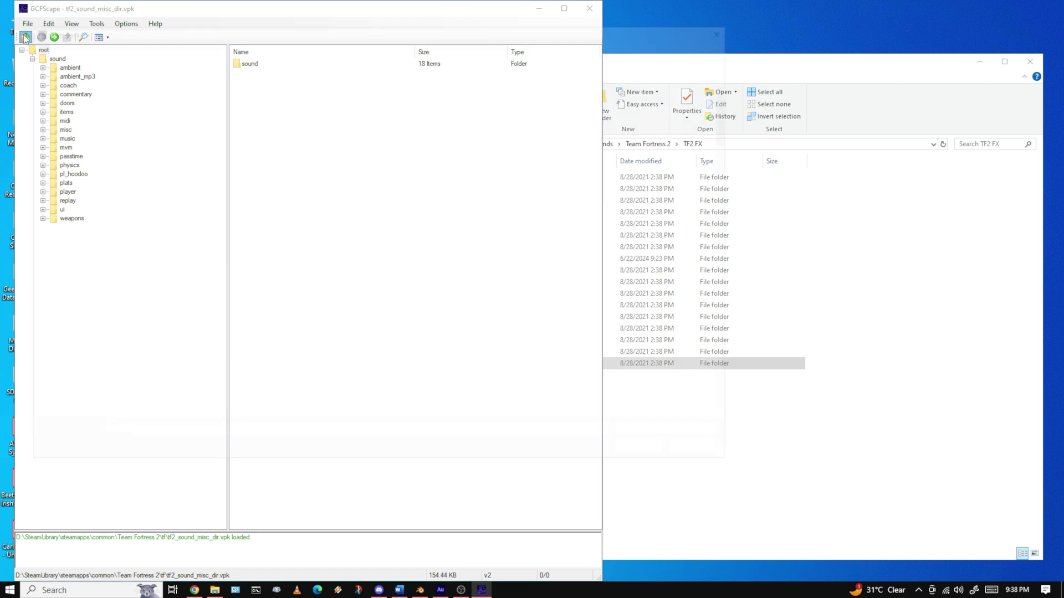
pyautogui.click(198, 47)
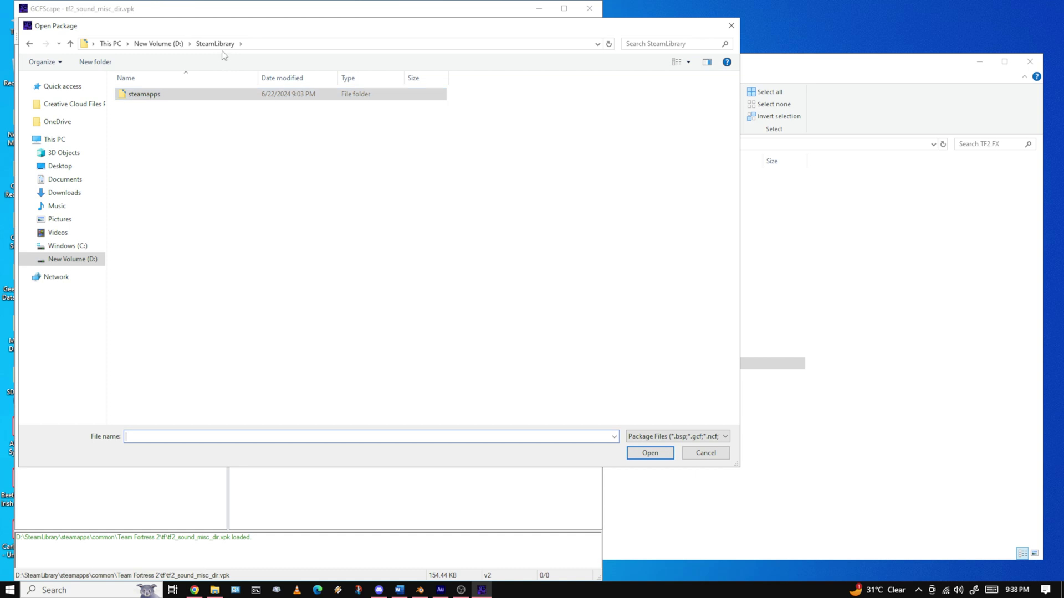
pyautogui.doubleClick(154, 97)
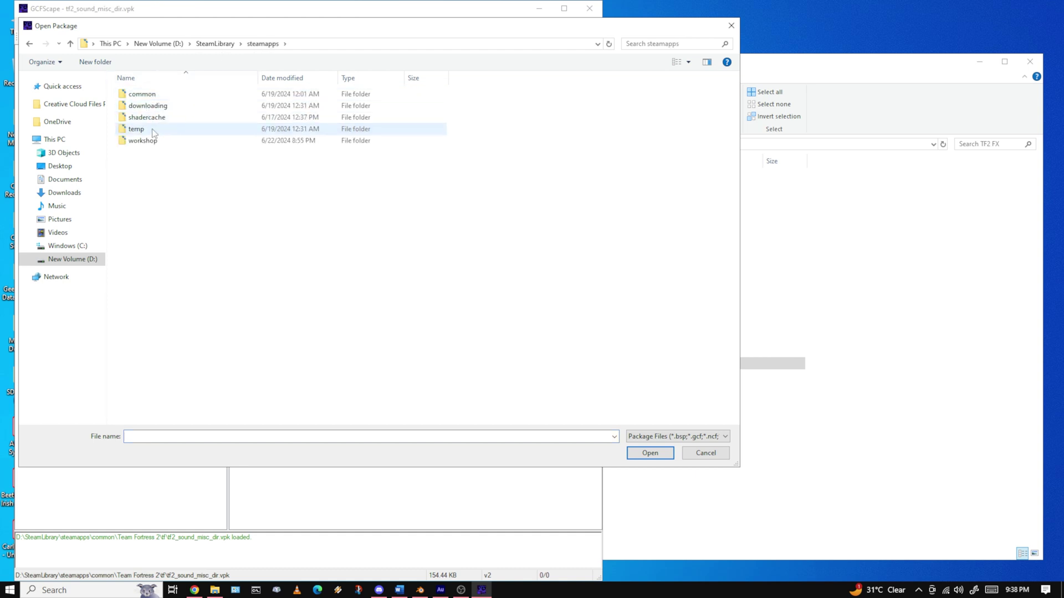
pyautogui.doubleClick(146, 96)
pyautogui.doubleClick(136, 211)
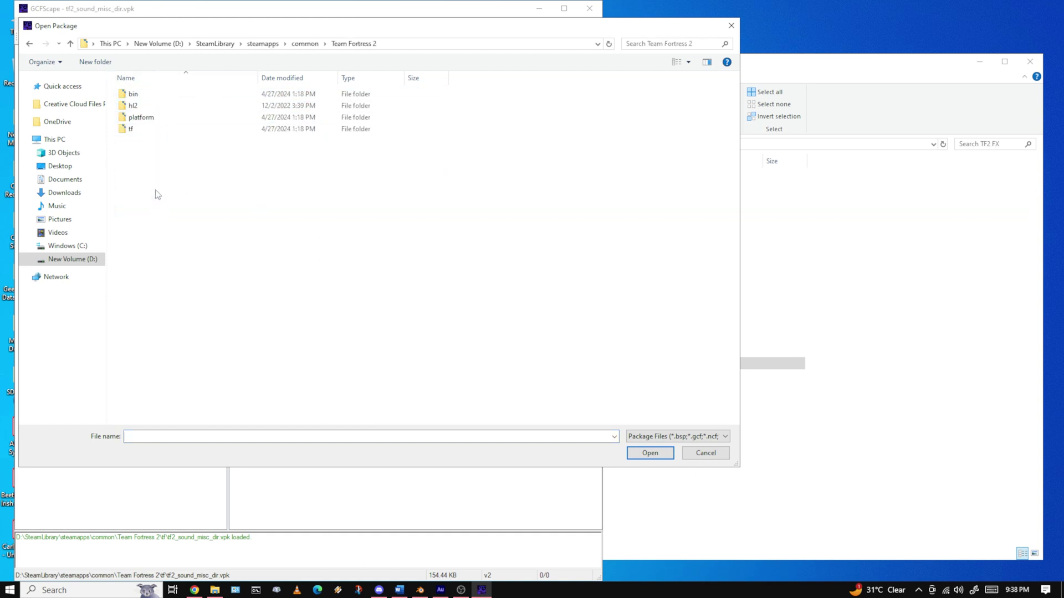
pyautogui.doubleClick(138, 130)
pyautogui.moveTo(734, 106)
pyautogui.mouseDown()
pyautogui.moveTo(730, 375)
pyautogui.moveTo(734, 94)
pyautogui.mouseUp()
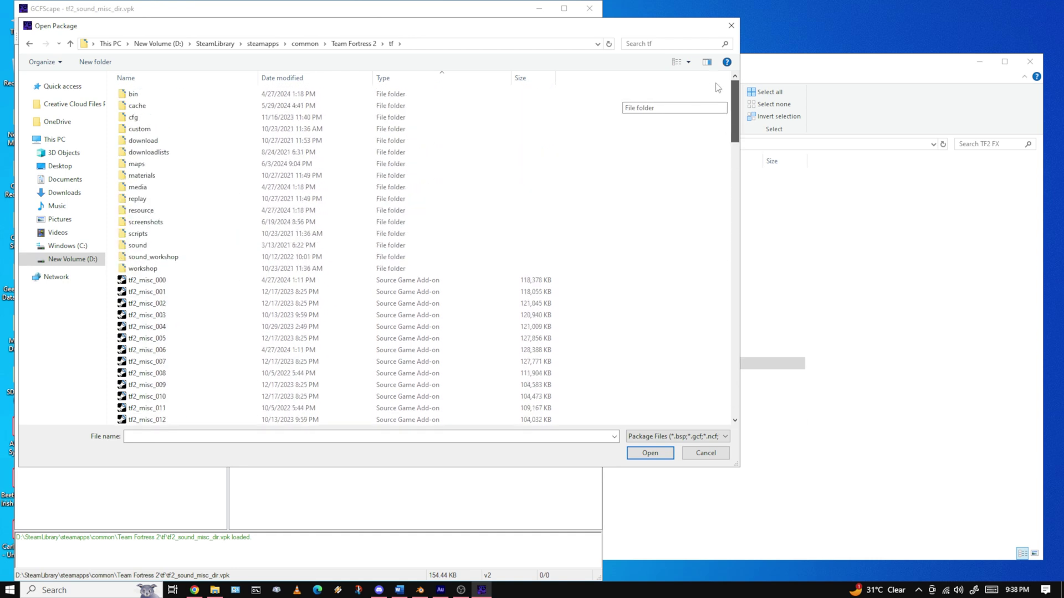
# Open the map package vsh_nucleus.bsp from the maps folder in GCFScape
pyautogui.doubleClick(142, 165)
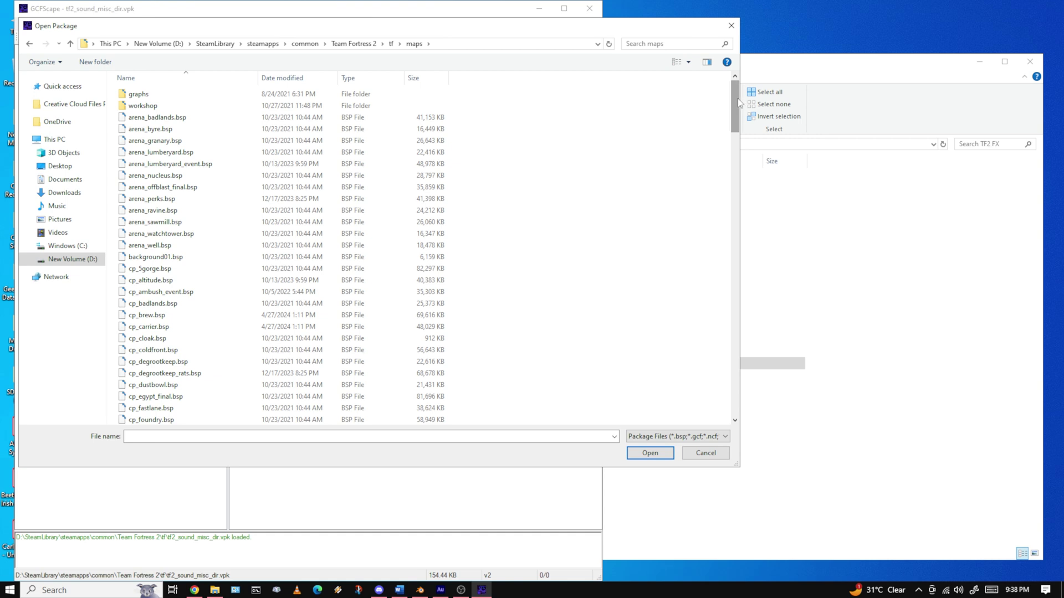
pyautogui.moveTo(737, 103); pyautogui.dragTo(734, 389)
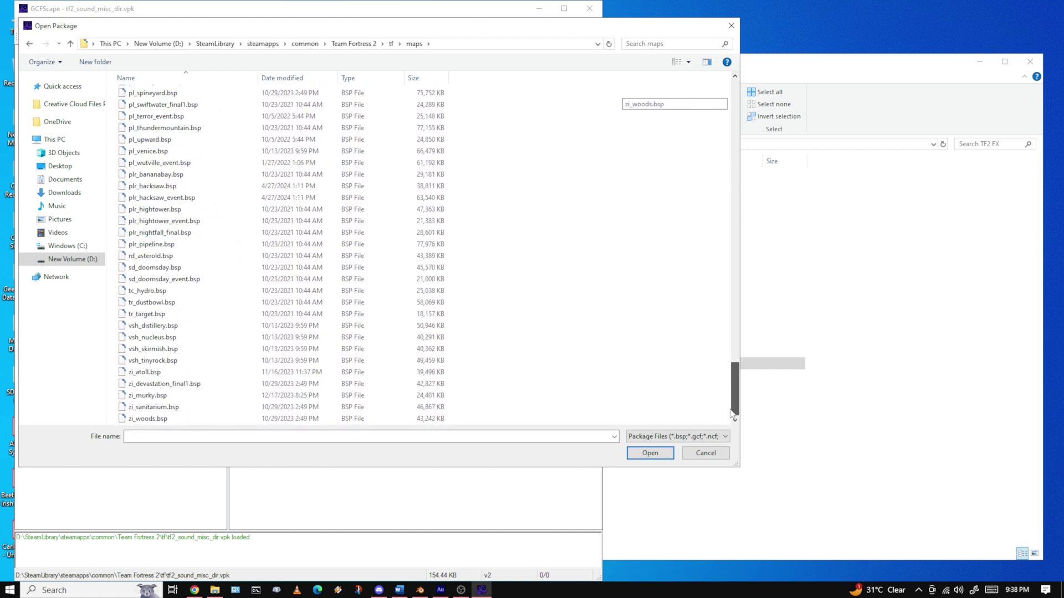
pyautogui.click(156, 339)
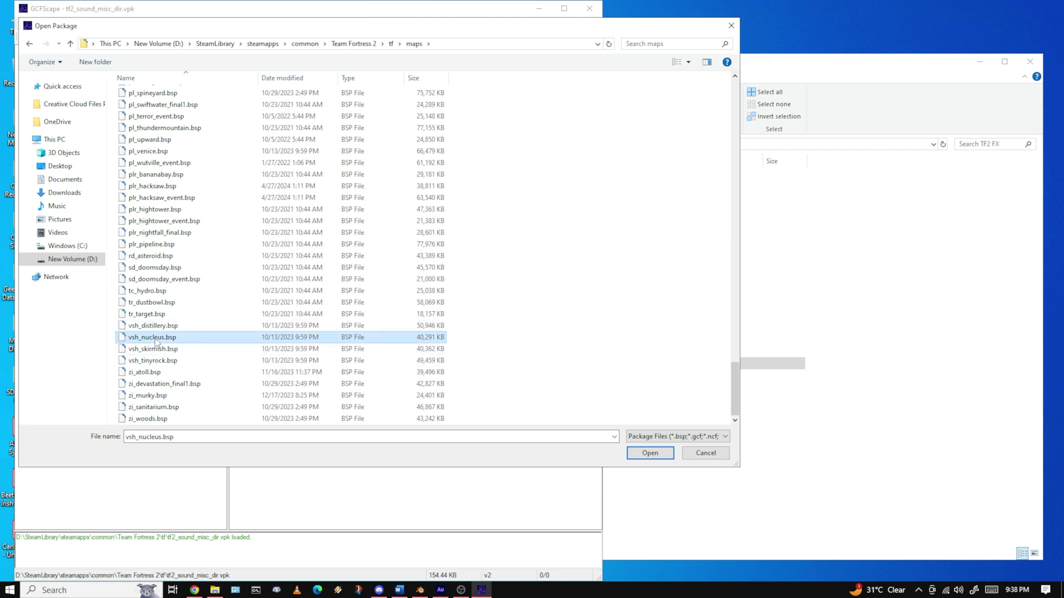
pyautogui.click(656, 457)
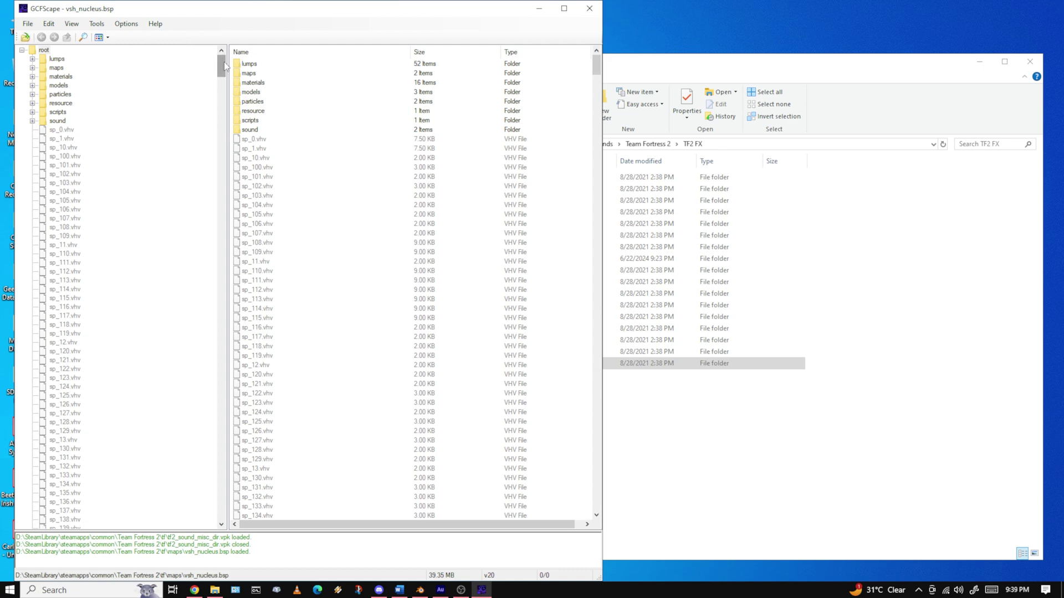
# Try to extract the map's sound folder to the desktop, minimizing File Explorer, and check the voice-line subfolder inside vo
pyautogui.click(979, 61)
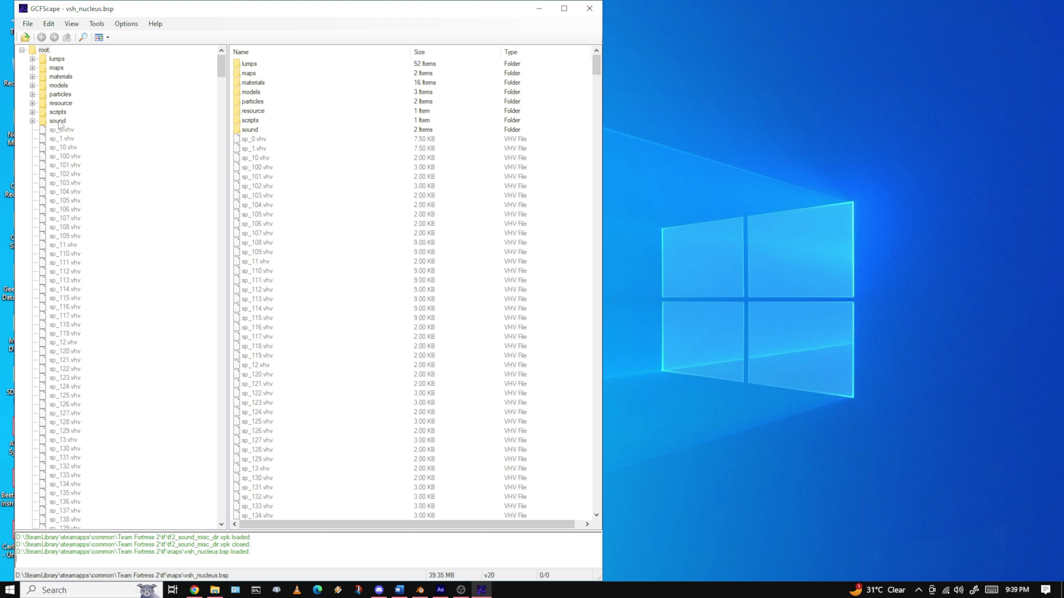
pyautogui.moveTo(250, 132); pyautogui.dragTo(381, 155)
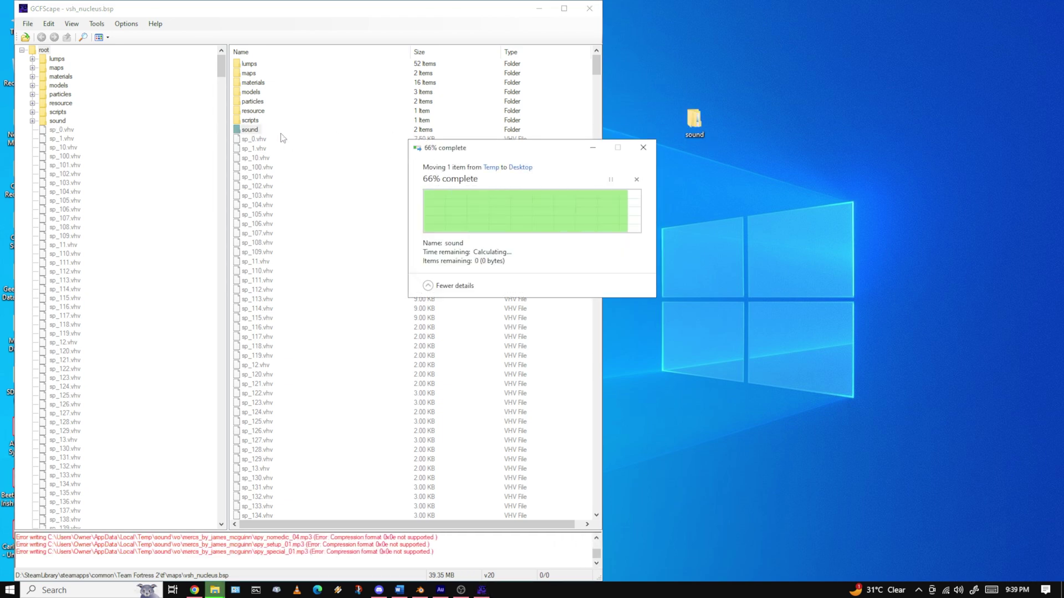
pyautogui.doubleClick(694, 123)
pyautogui.doubleClick(540, 217)
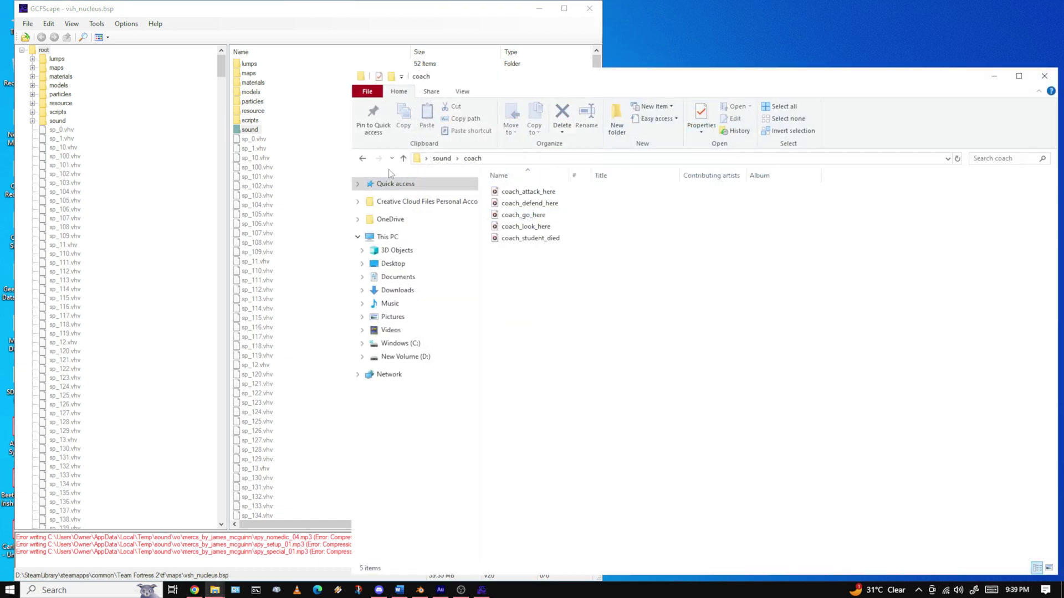
pyautogui.click(364, 158)
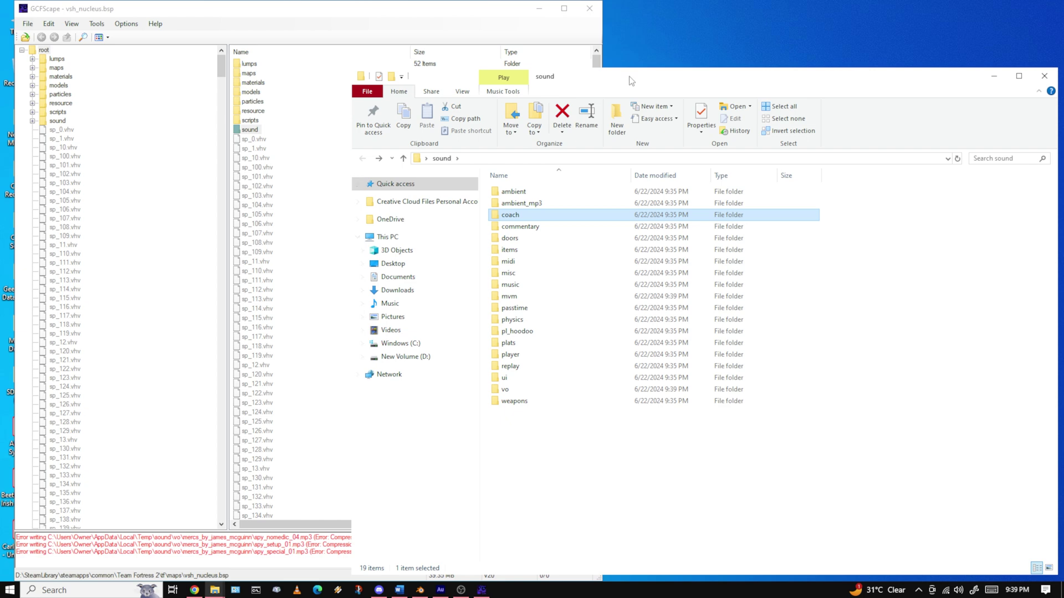
pyautogui.moveTo(630, 82); pyautogui.dragTo(592, 59)
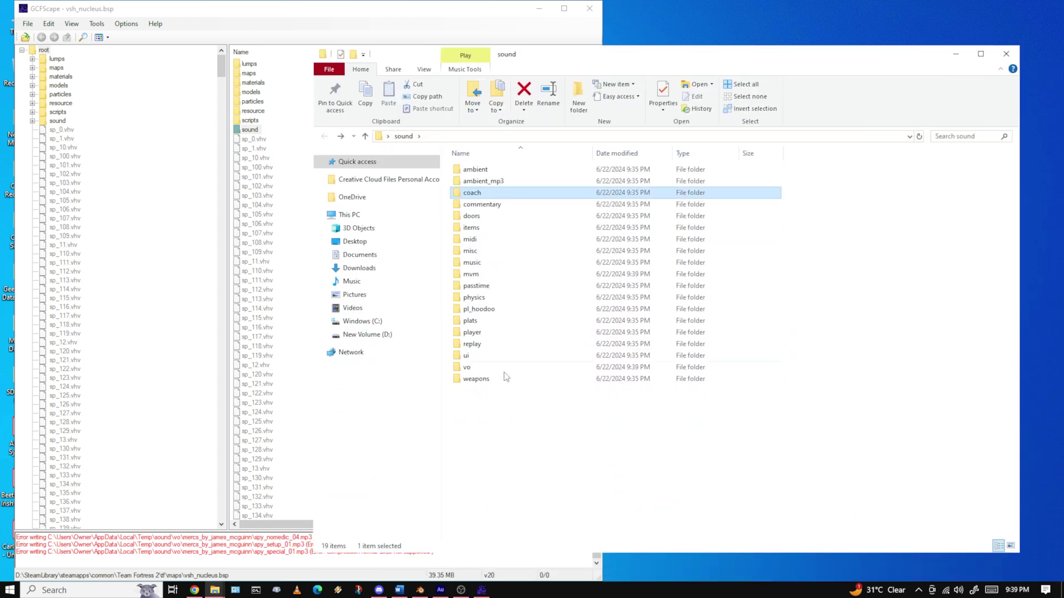
pyautogui.doubleClick(483, 367)
pyautogui.doubleClick(495, 171)
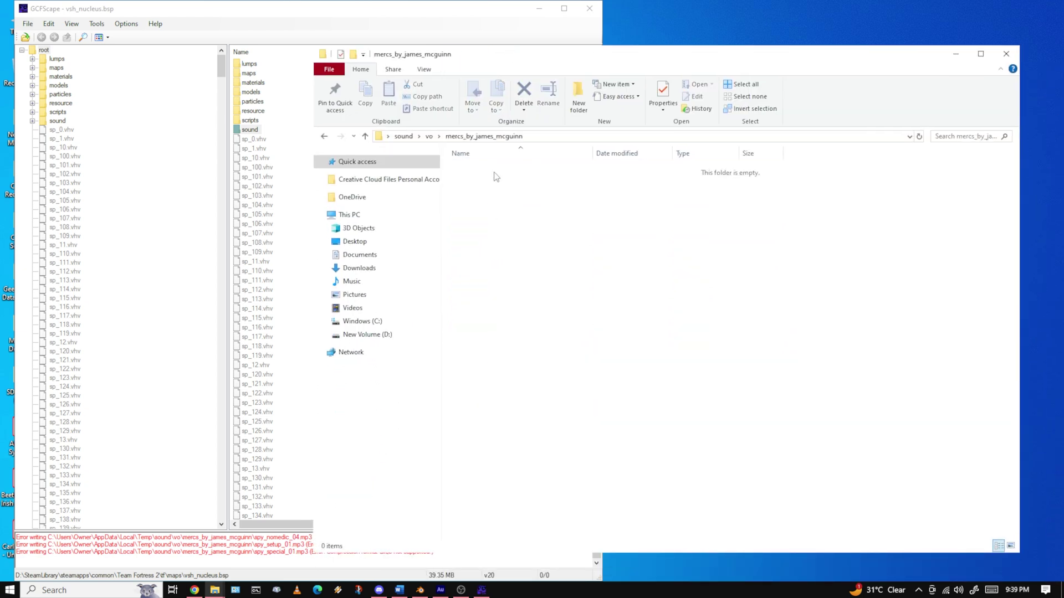
pyautogui.click(1006, 53)
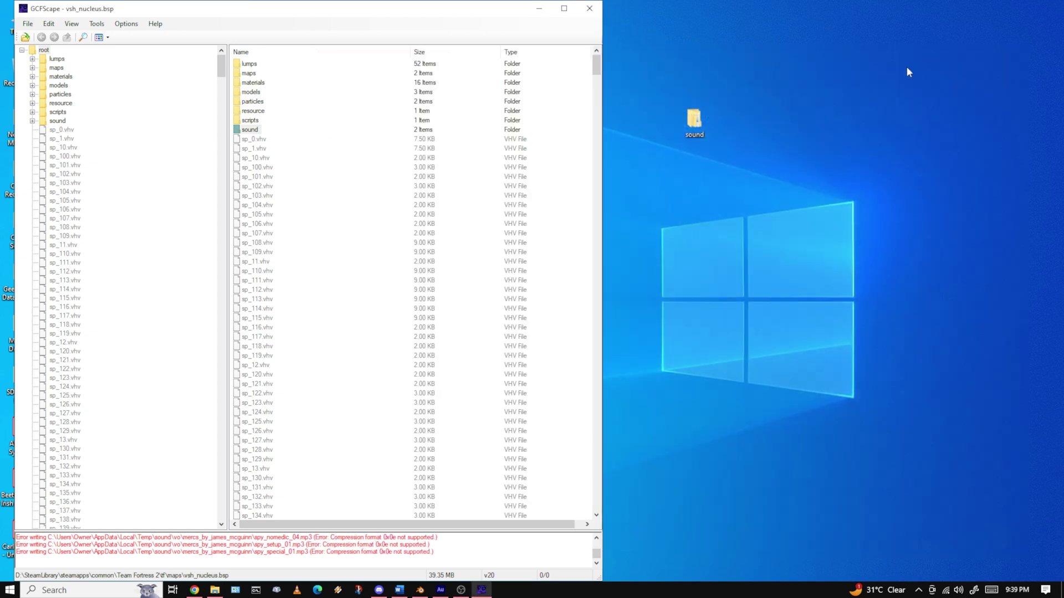
# Permanently delete the sound folder from the desktop
pyautogui.moveTo(676, 161); pyautogui.dragTo(676, 161)
pyautogui.hotkey('shift', 'Delete')
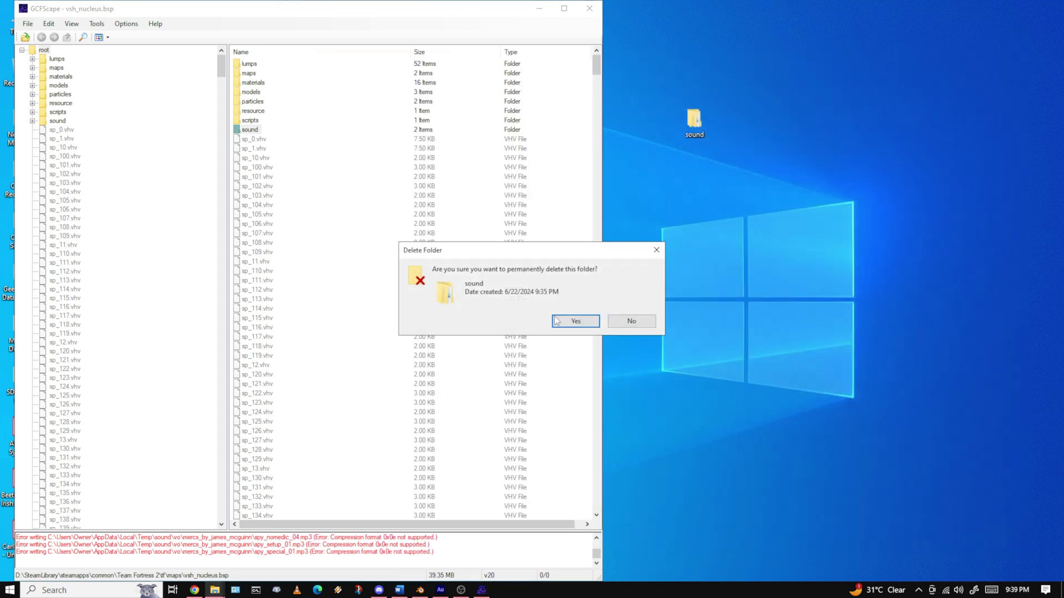
pyautogui.press('Return')
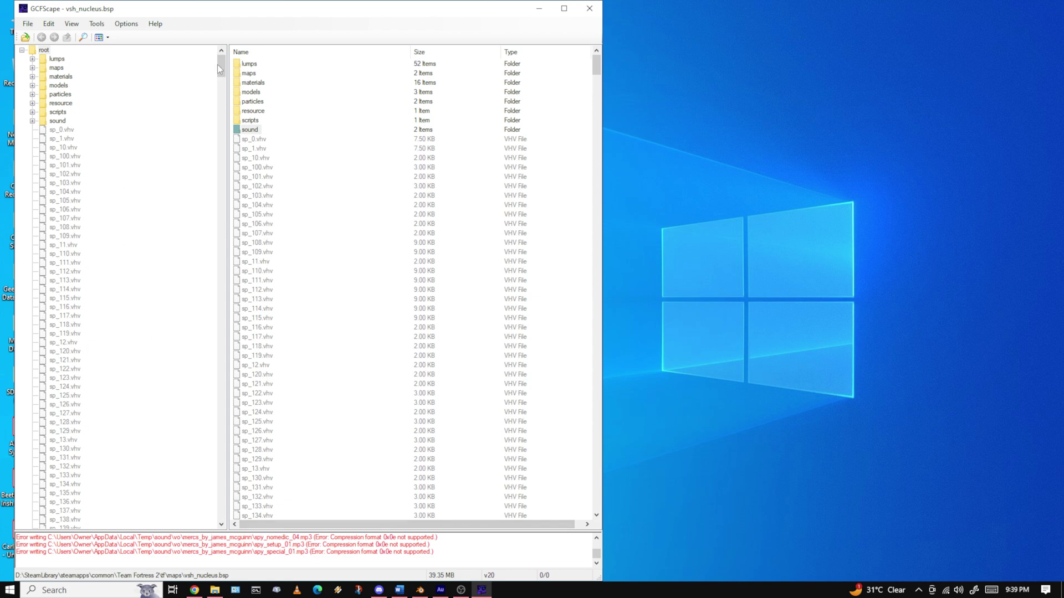
# Extract vsh_nucleus.zip from the end of the package's file tree to the desktop
pyautogui.moveTo(219, 64); pyautogui.dragTo(220, 507)
pyautogui.moveTo(60, 530); pyautogui.dragTo(44, 526)
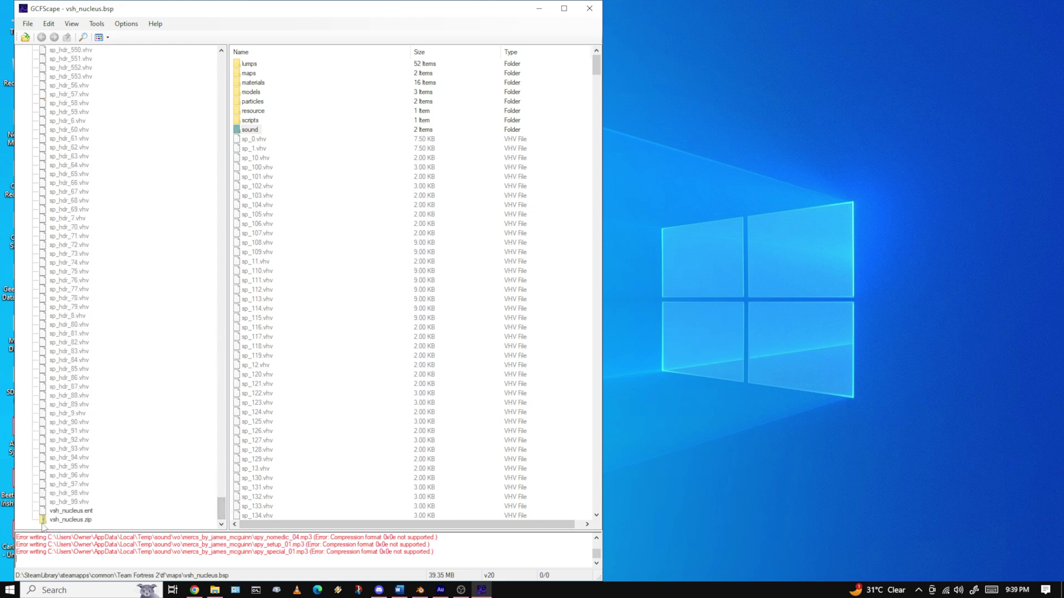
pyautogui.click(58, 522)
pyautogui.moveTo(902, 121); pyautogui.dragTo(902, 120)
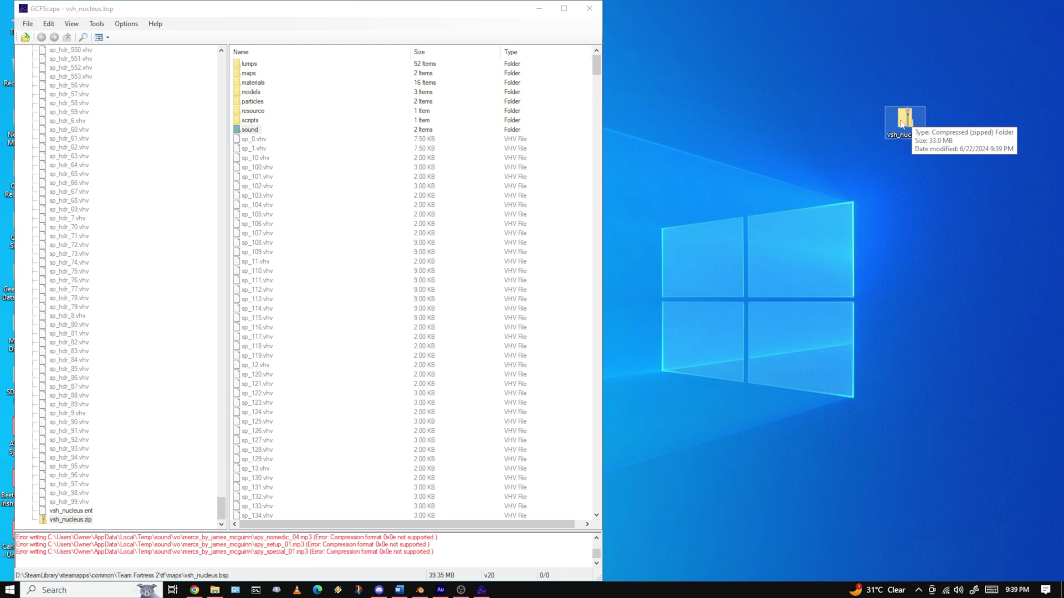
# Try to copy demo_behind_01 from the voice-line folder under sound\vo in the vsh_nucleus zip to the desktop using File Explorer
pyautogui.doubleClick(902, 123)
pyautogui.moveTo(527, 71); pyautogui.dragTo(236, 75)
pyautogui.doubleClick(178, 254)
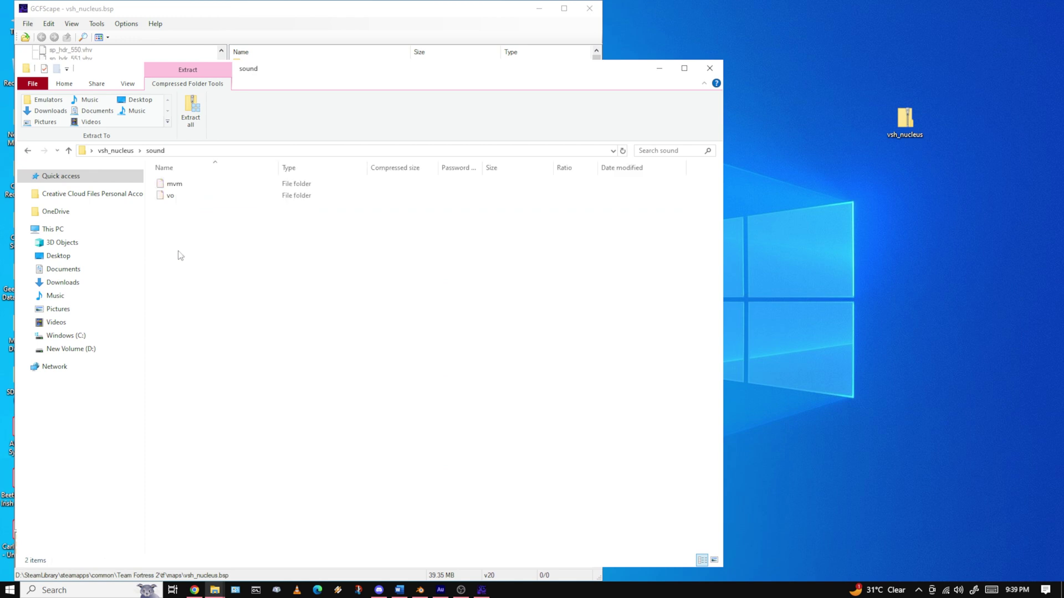
pyautogui.doubleClick(171, 196)
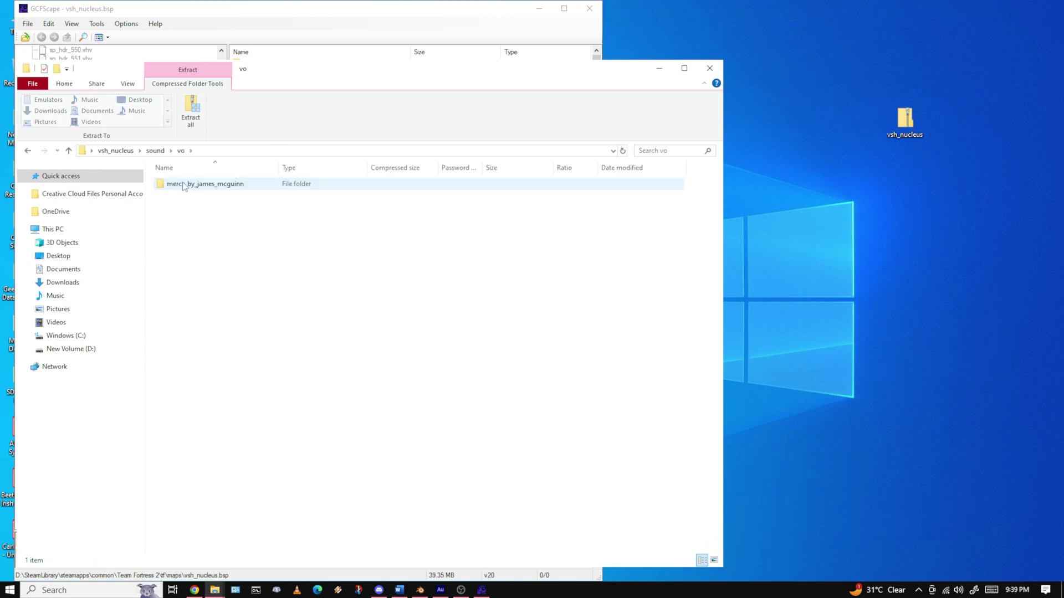
pyautogui.doubleClick(184, 185)
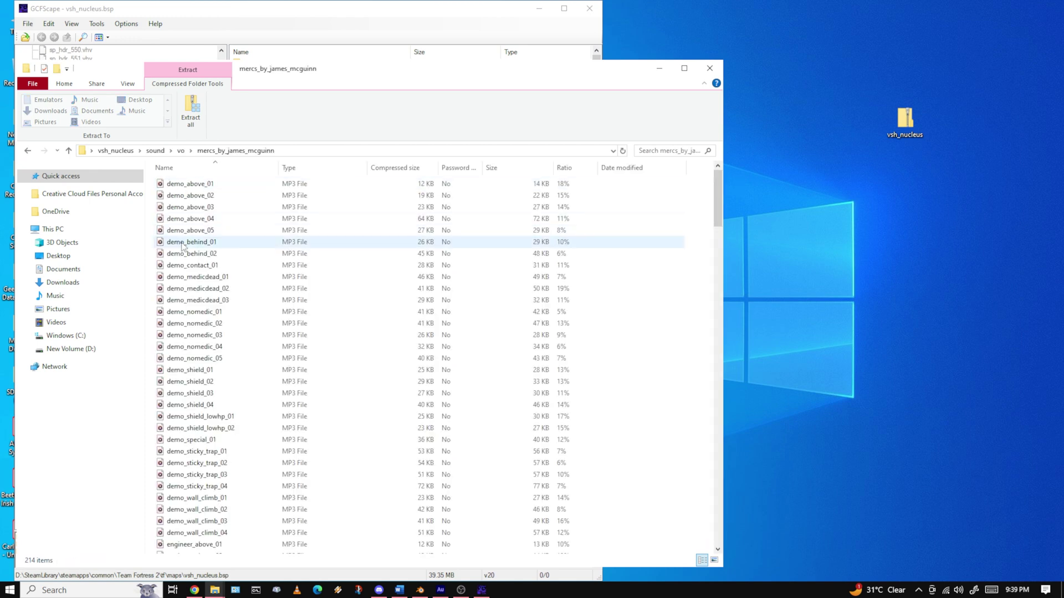
pyautogui.moveTo(184, 246); pyautogui.dragTo(872, 247)
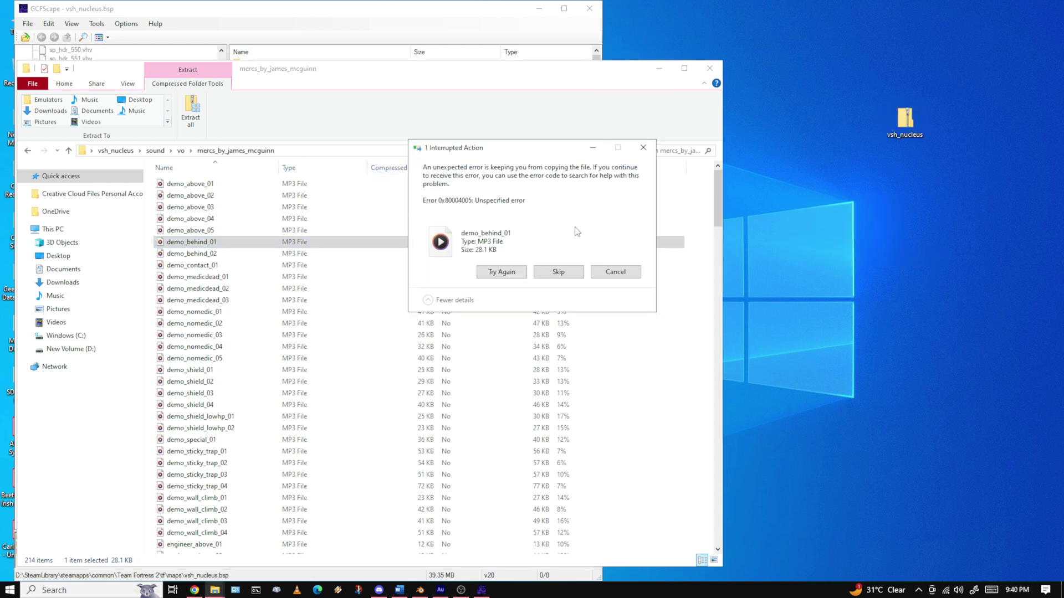
pyautogui.click(560, 271)
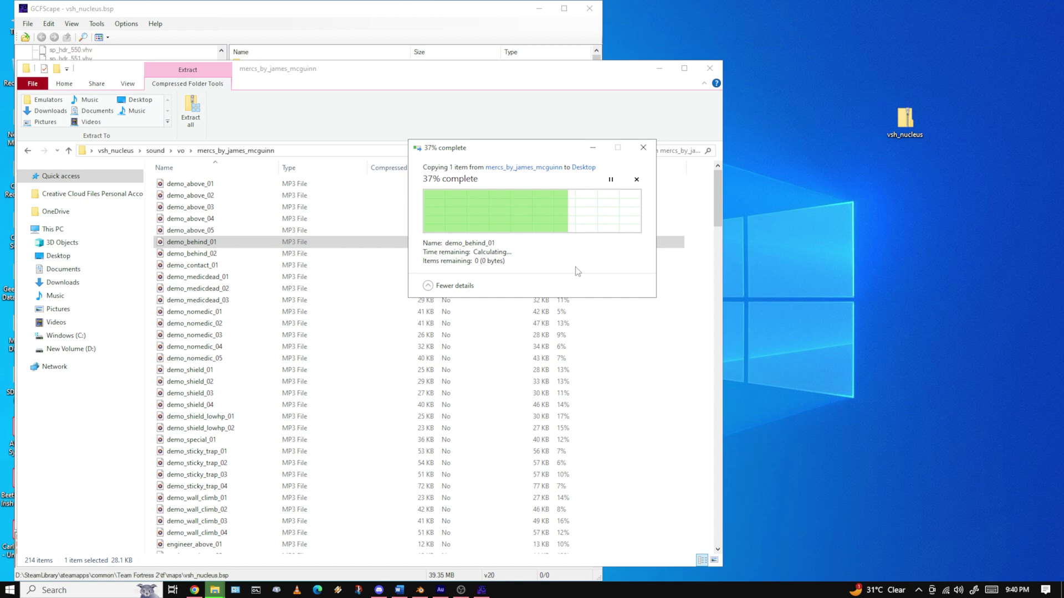
pyautogui.click(711, 70)
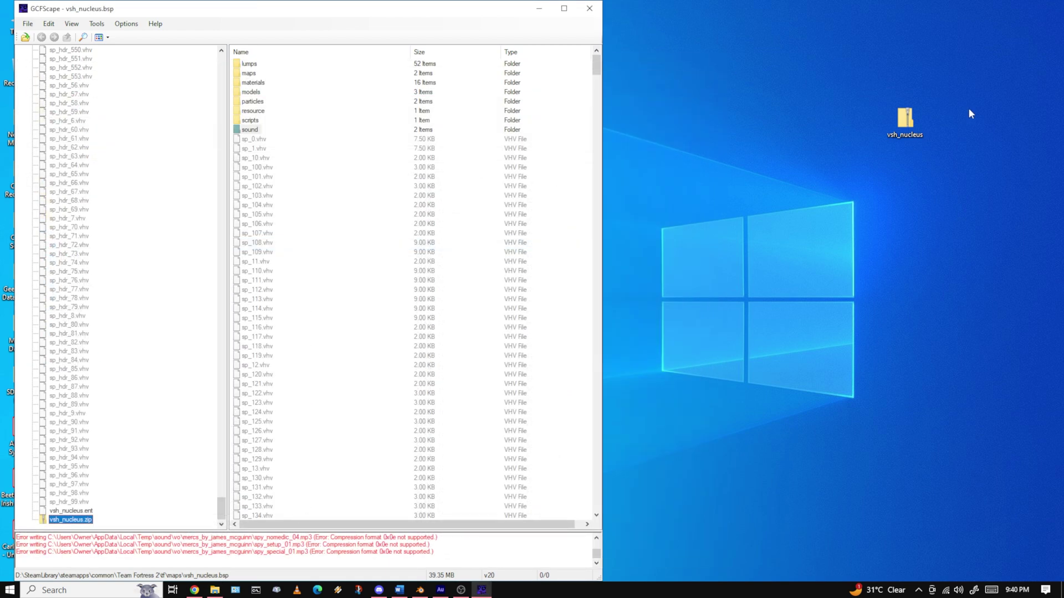
# Open the vsh_nucleus archive on the desktop with 7-Zip and widen its window
pyautogui.rightClick(907, 123)
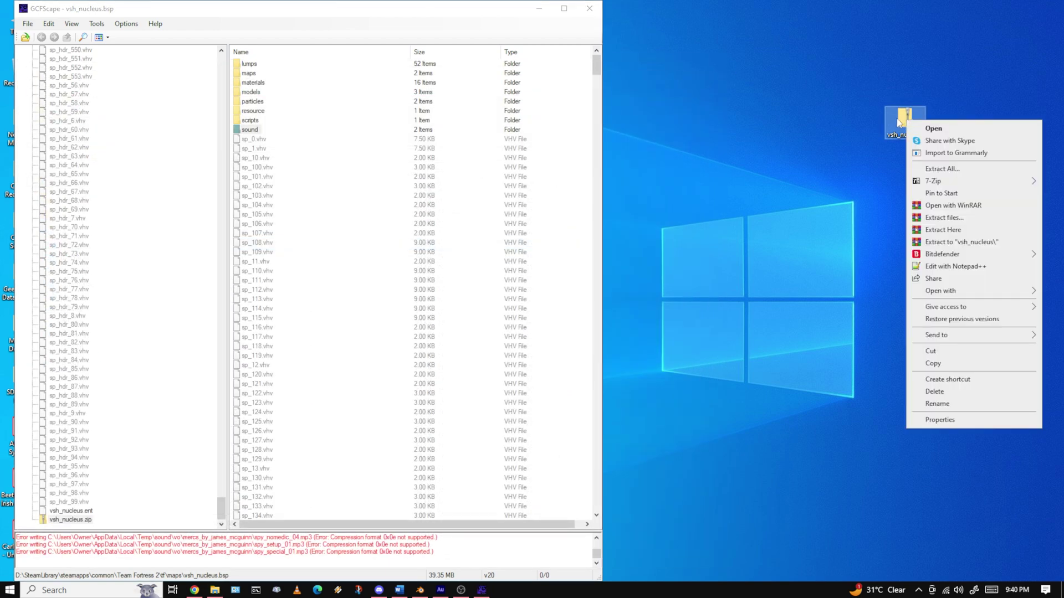
pyautogui.click(867, 108)
pyautogui.rightClick(898, 120)
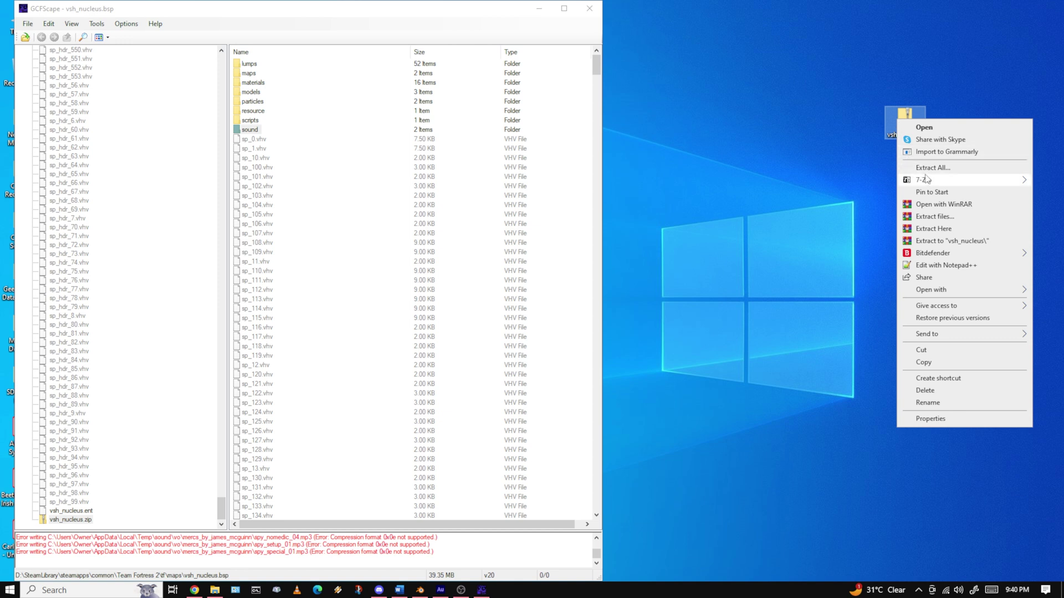
pyautogui.moveTo(931, 181)
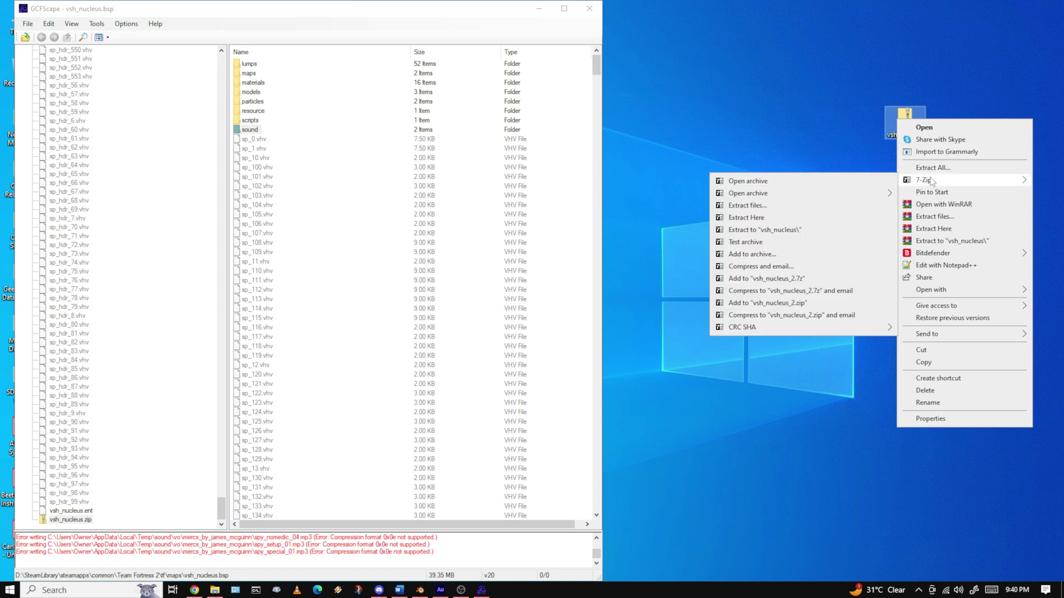
pyautogui.click(843, 189)
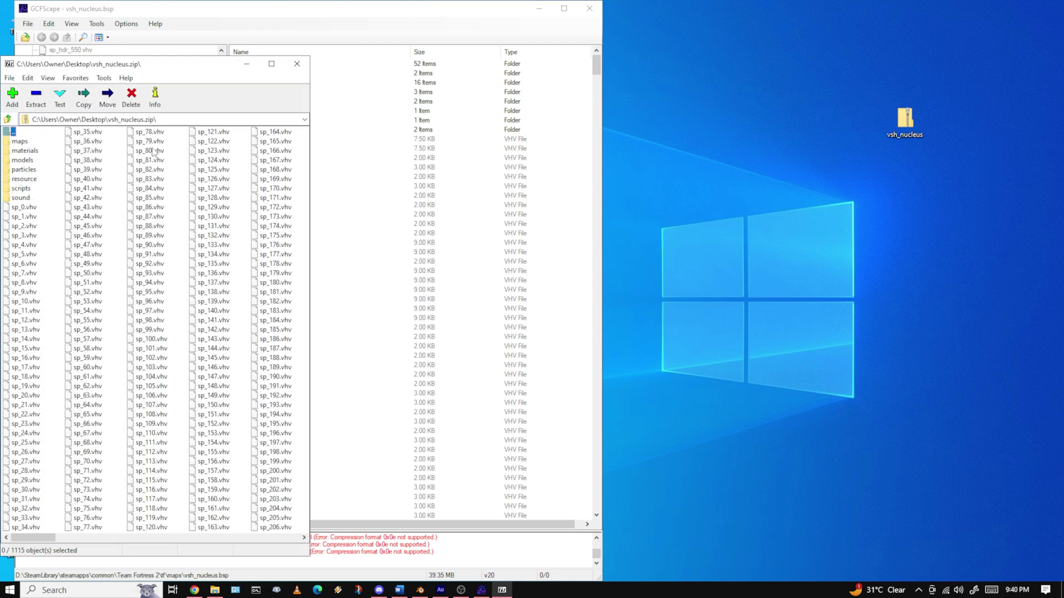
pyautogui.moveTo(311, 114); pyautogui.dragTo(406, 109)
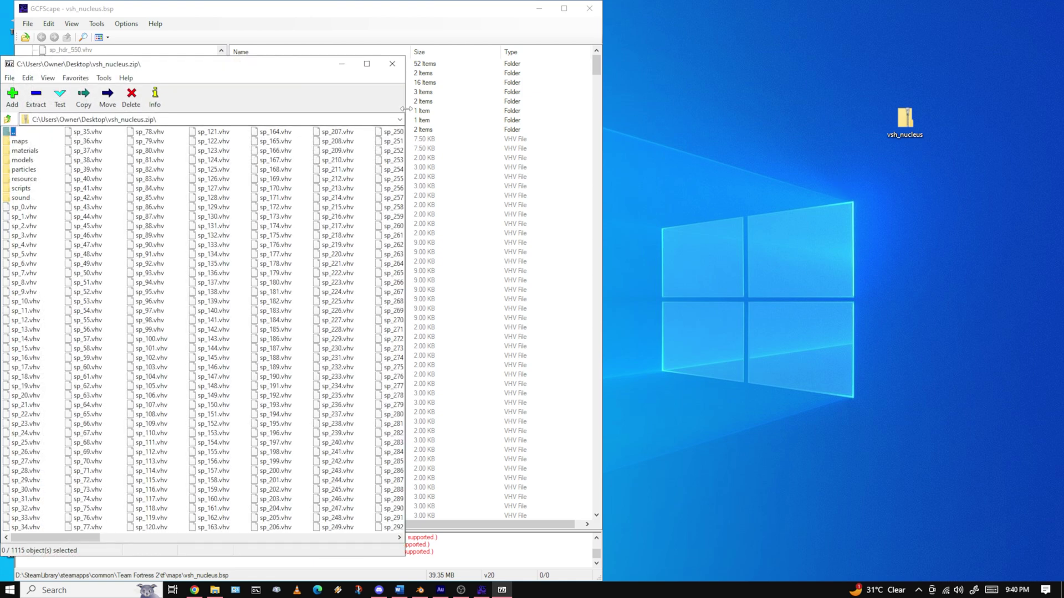
# Browse the archive to the mercs voice-line folder under sound\vo and widen the window to show more MP3 files
pyautogui.doubleClick(22, 198)
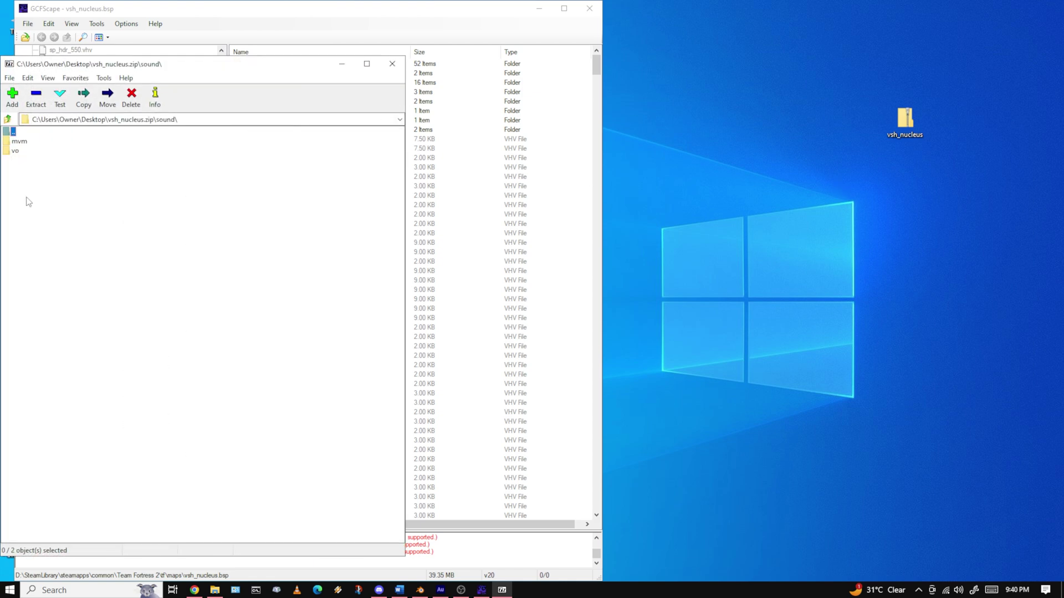
pyautogui.doubleClick(15, 151)
pyautogui.doubleClick(33, 143)
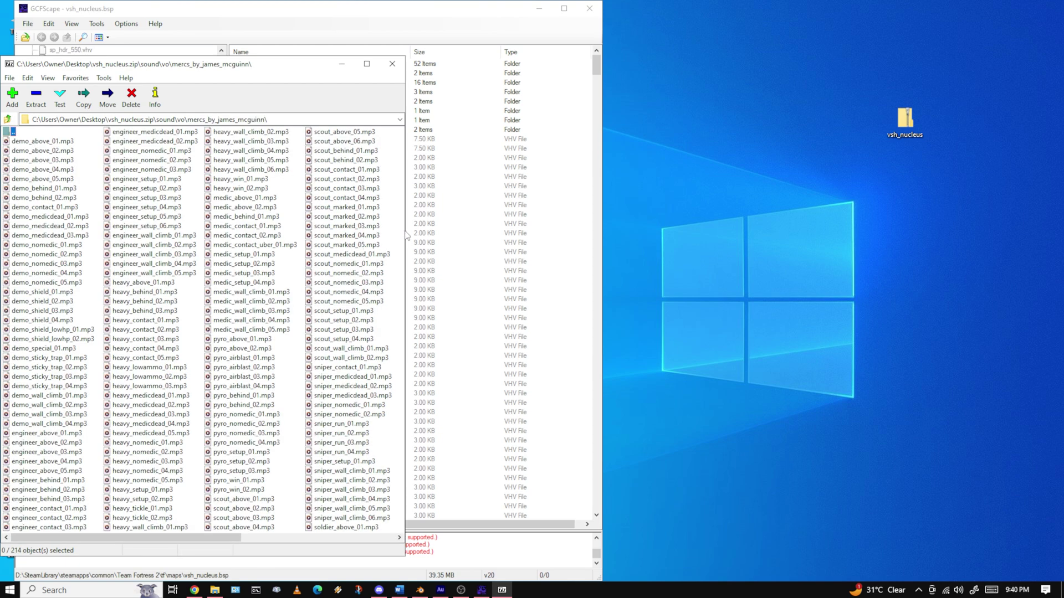
pyautogui.moveTo(406, 229); pyautogui.dragTo(550, 213)
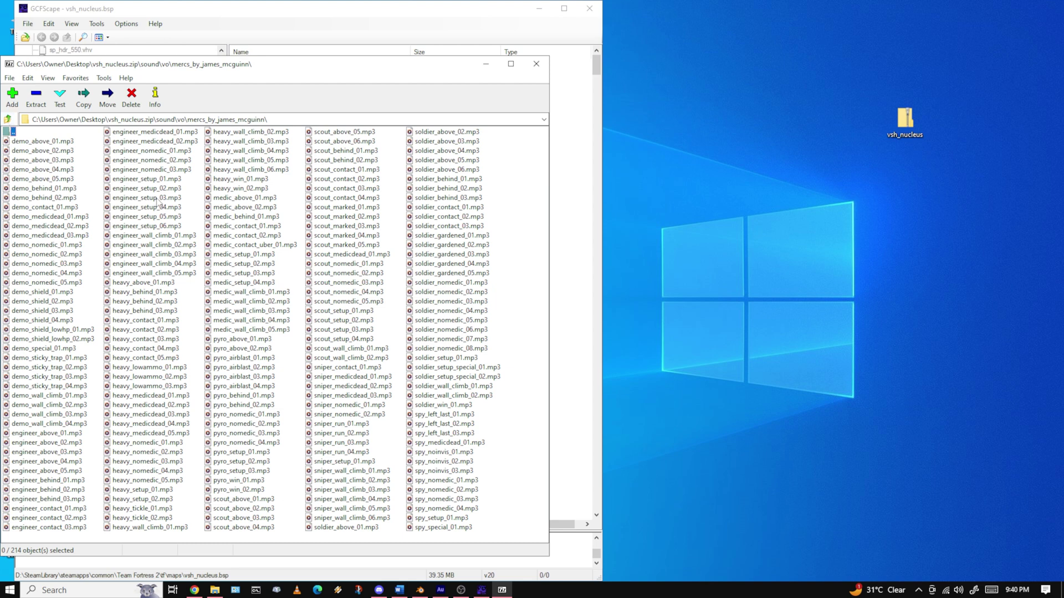
# Extract engineer_setup_03.mp3 from the archive to the desktop and play it in the media player, closing the player when done
pyautogui.click(158, 199)
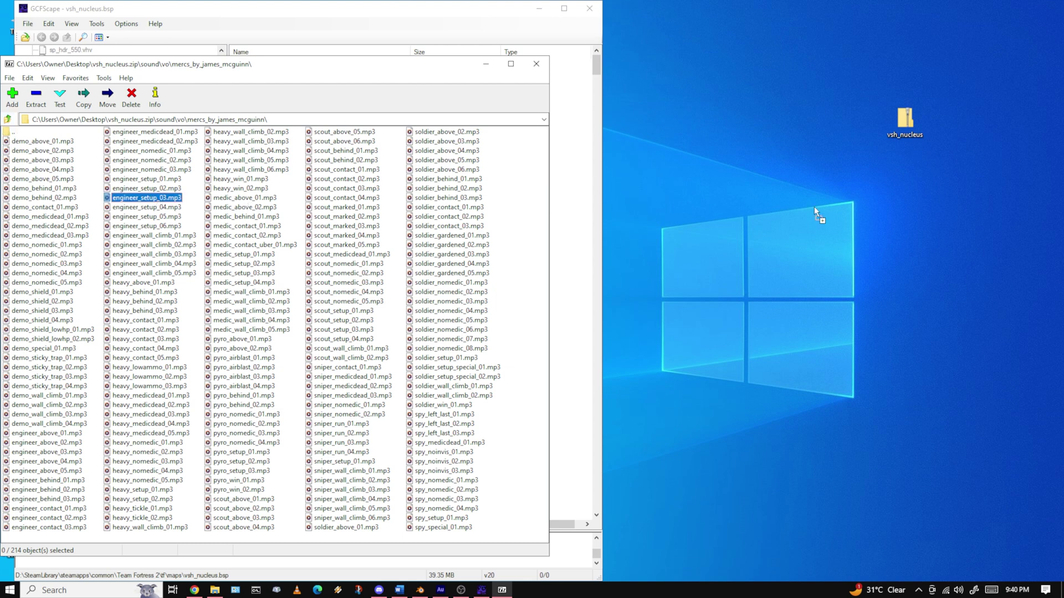
pyautogui.moveTo(814, 209); pyautogui.dragTo(815, 209)
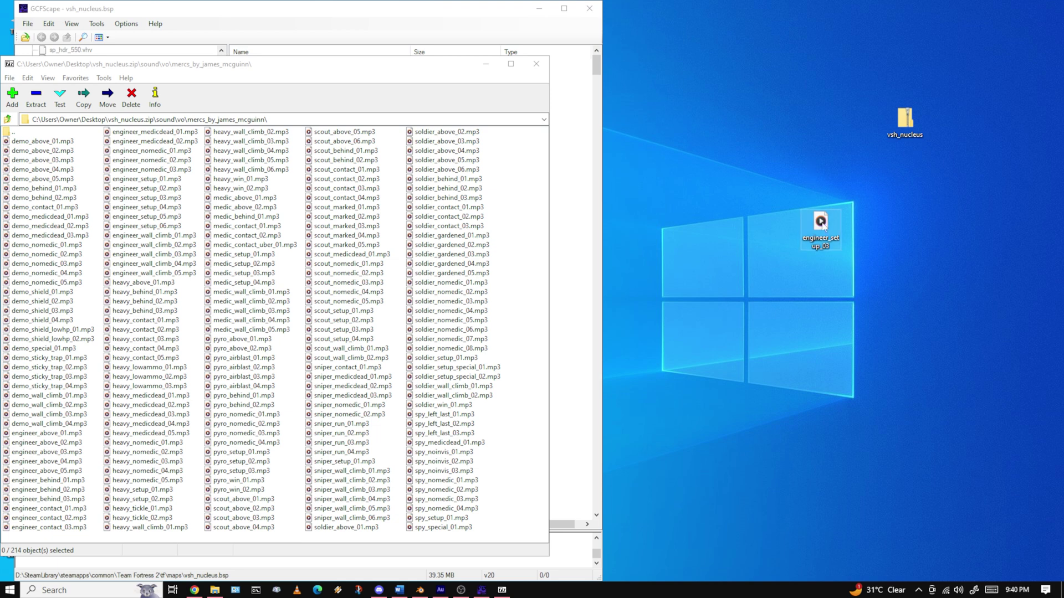
pyautogui.doubleClick(820, 223)
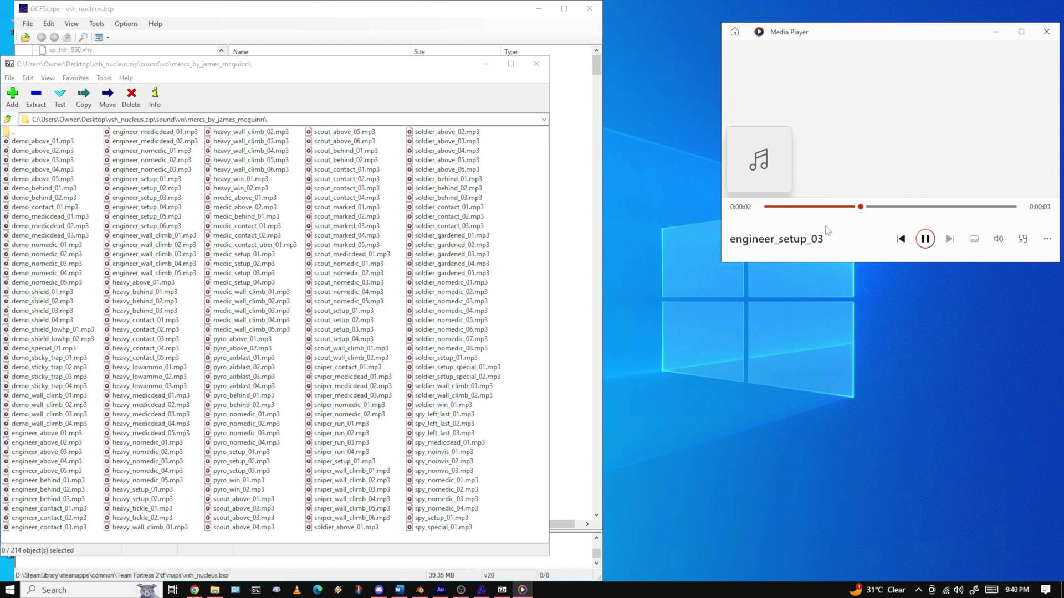
pyautogui.click(1050, 38)
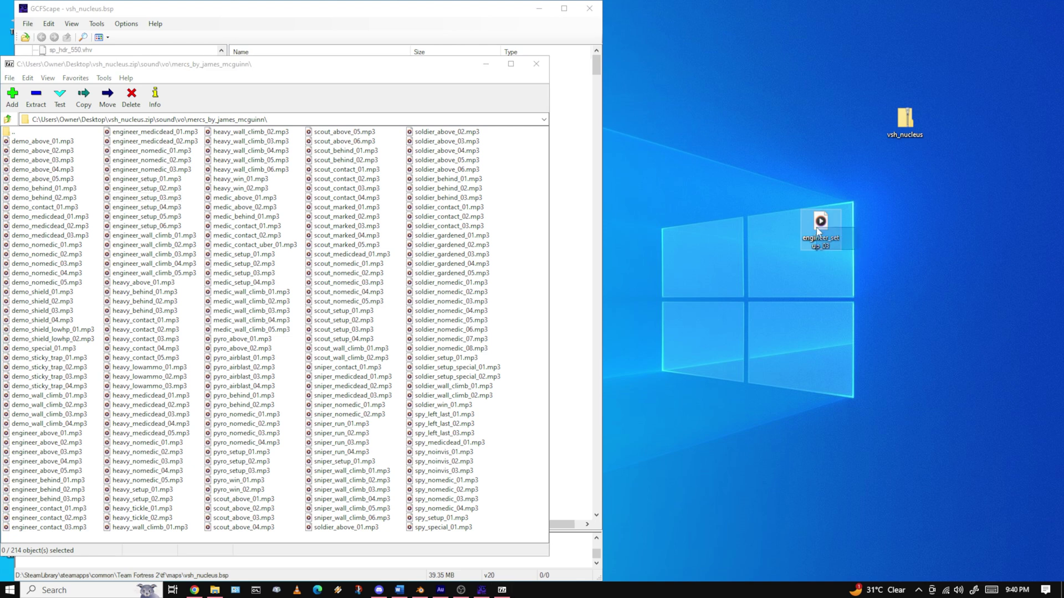
# Permanently delete the engineer_setup_03 file from the desktop
pyautogui.click(821, 227)
pyautogui.hotkey('shift', 'Delete')
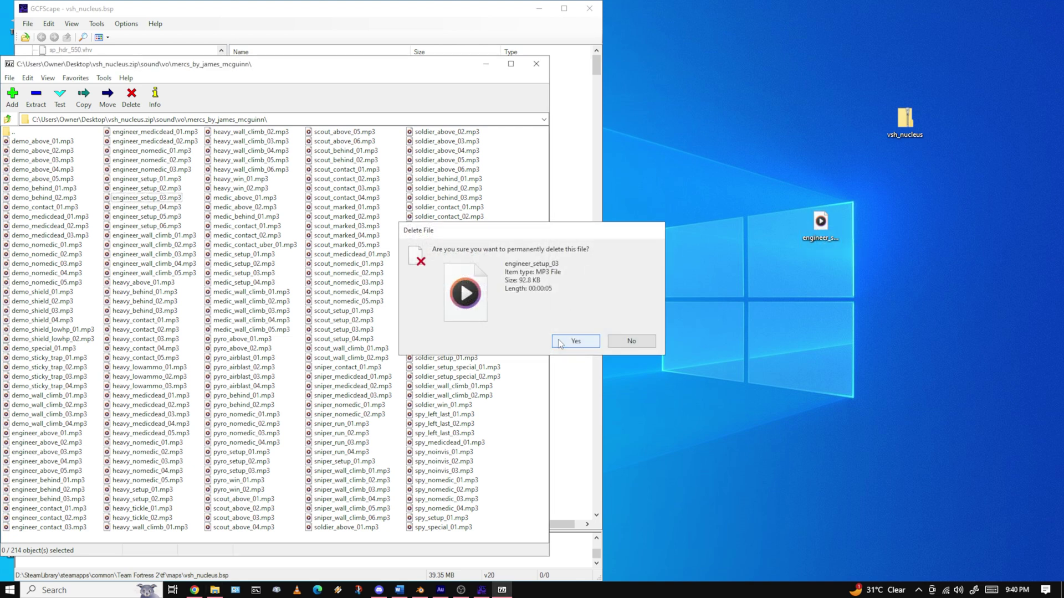
pyautogui.click(575, 339)
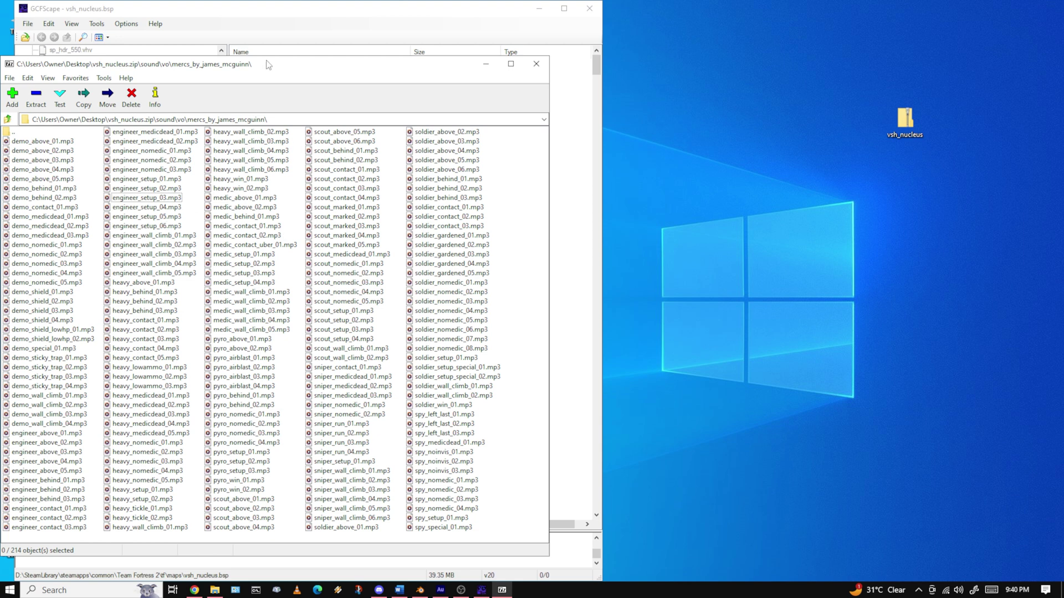
# Go up to the archive's sound\vo folder and extract the whole mercs voice-line folder to the desktop
pyautogui.moveTo(209, 71)
pyautogui.mouseDown()
pyautogui.moveTo(236, 72)
pyautogui.moveTo(222, 76)
pyautogui.mouseUp()
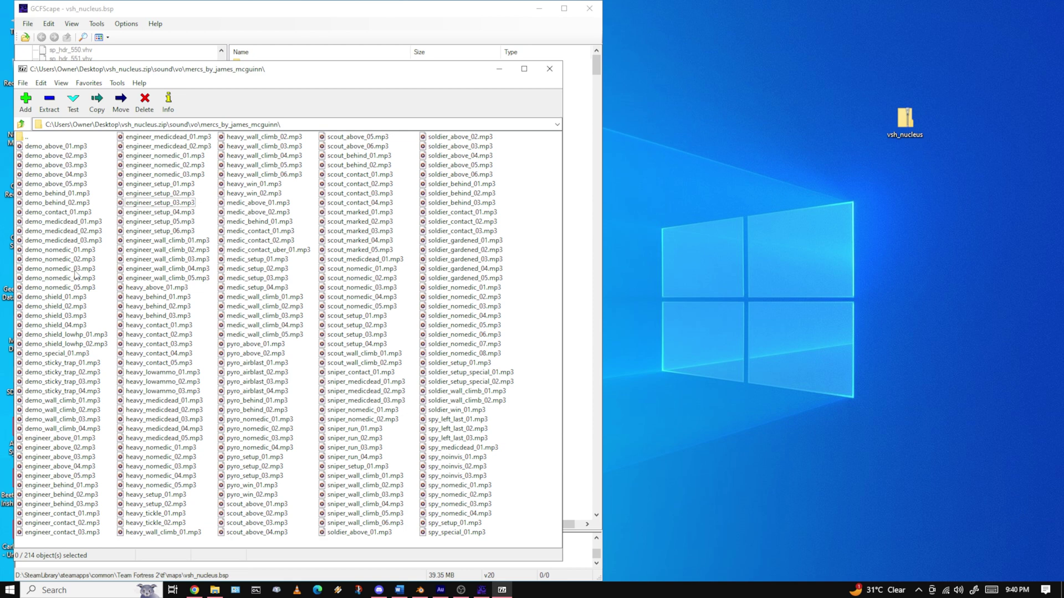
pyautogui.click(23, 125)
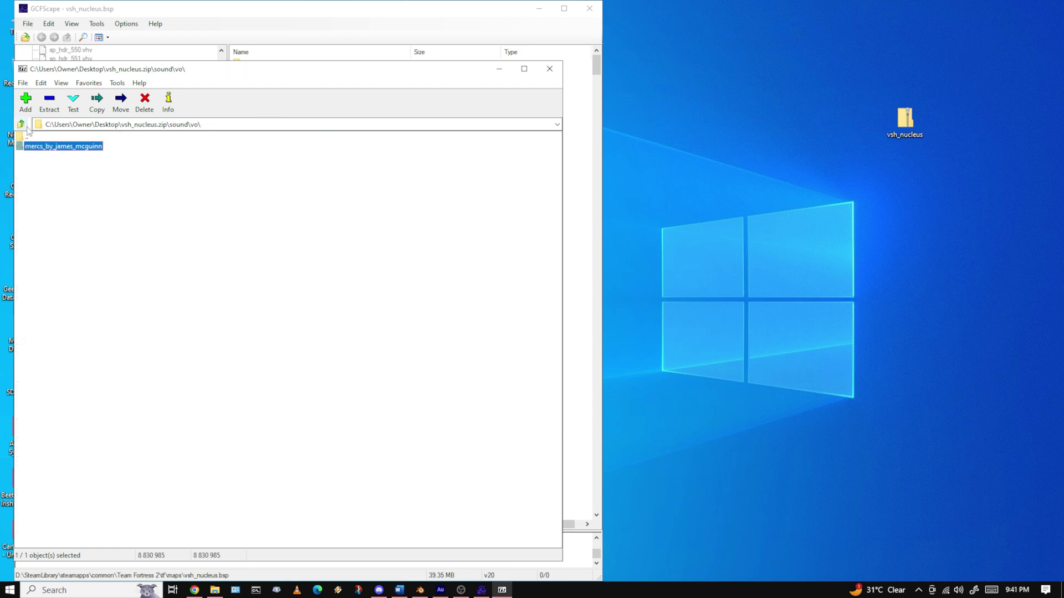
pyautogui.moveTo(52, 146); pyautogui.dragTo(84, 147)
pyautogui.moveTo(757, 242); pyautogui.dragTo(816, 241)
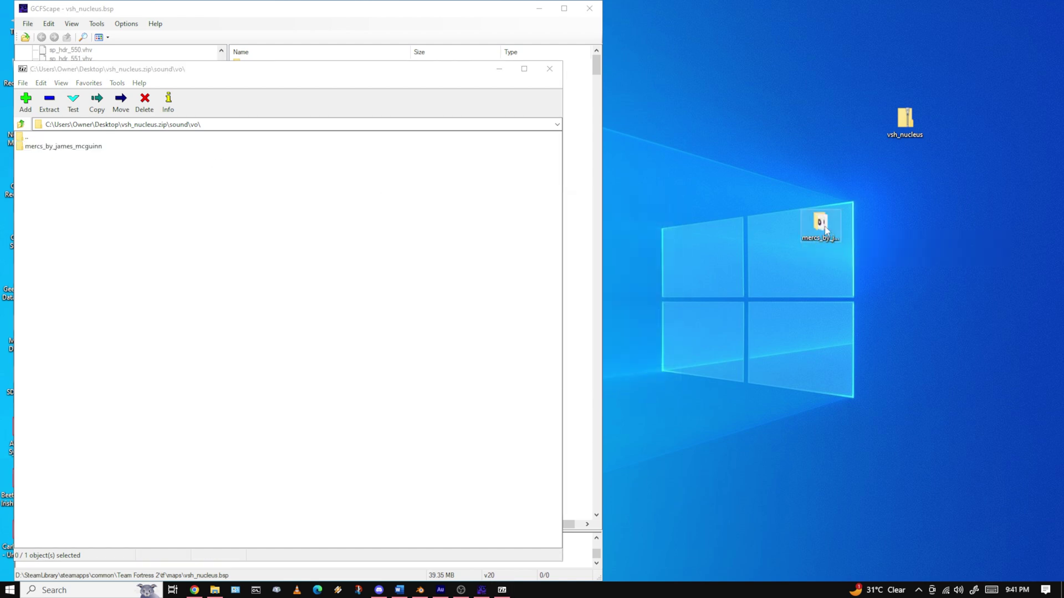
# Open the extracted mercs folder on the desktop and play pyro_above_02 in Windows Media Player, with the player moved beside the file list
pyautogui.doubleClick(824, 228)
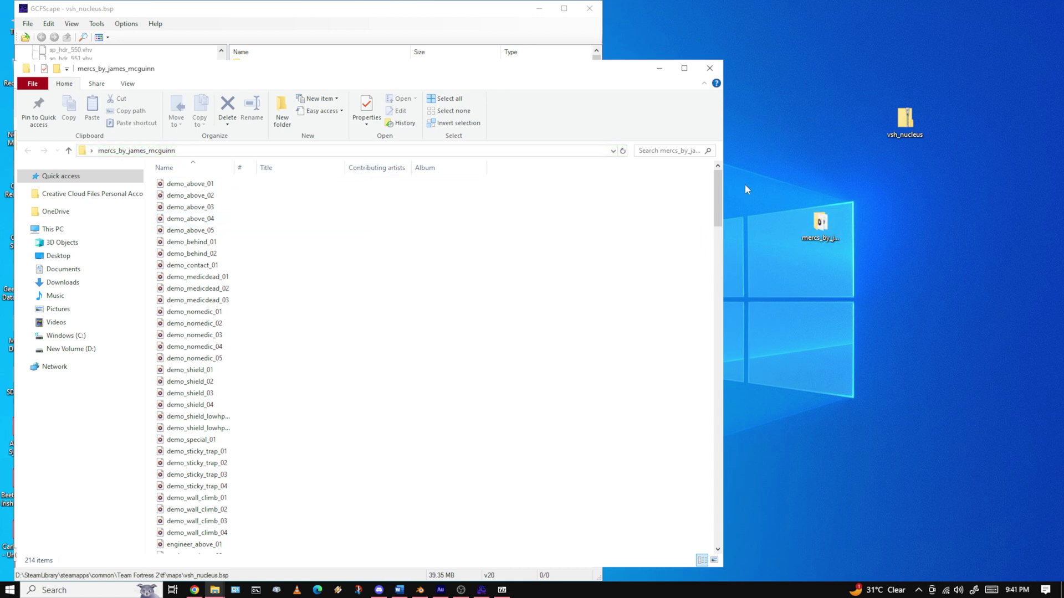
pyautogui.moveTo(715, 185); pyautogui.dragTo(734, 357)
pyautogui.click(206, 273)
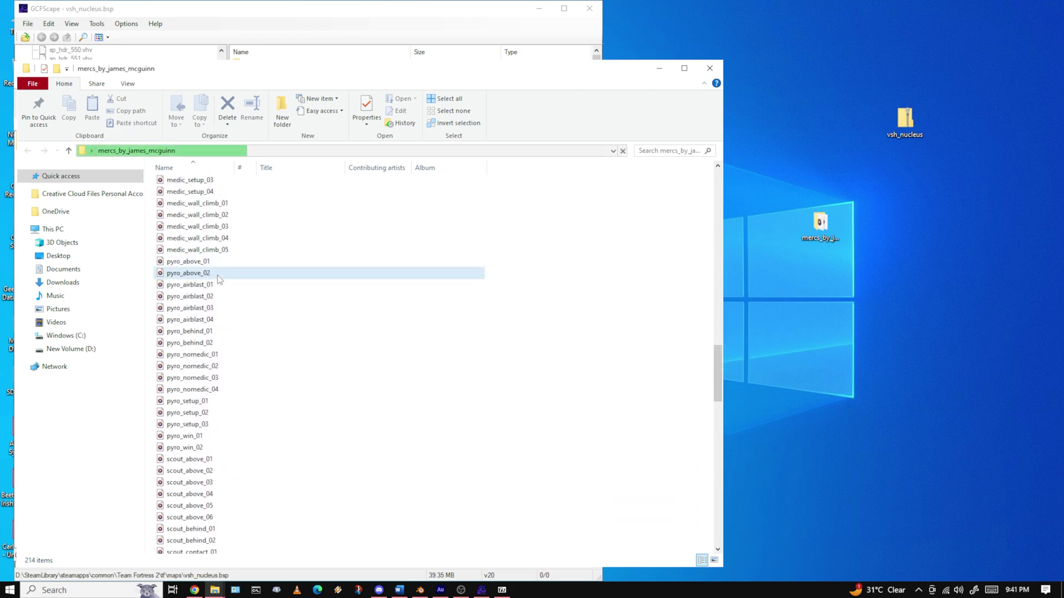
pyautogui.click(415, 98)
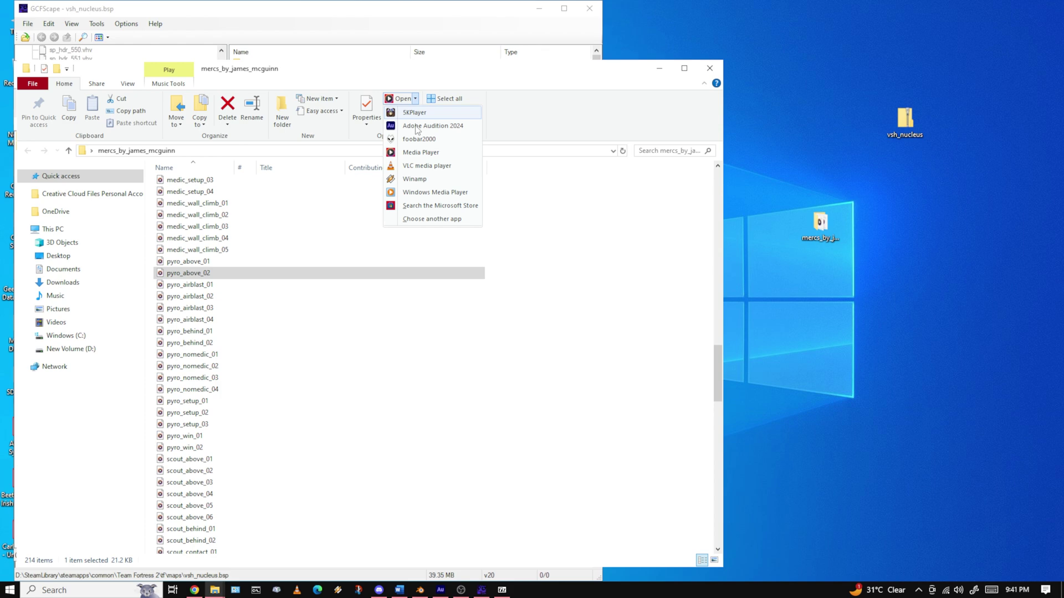
pyautogui.click(423, 193)
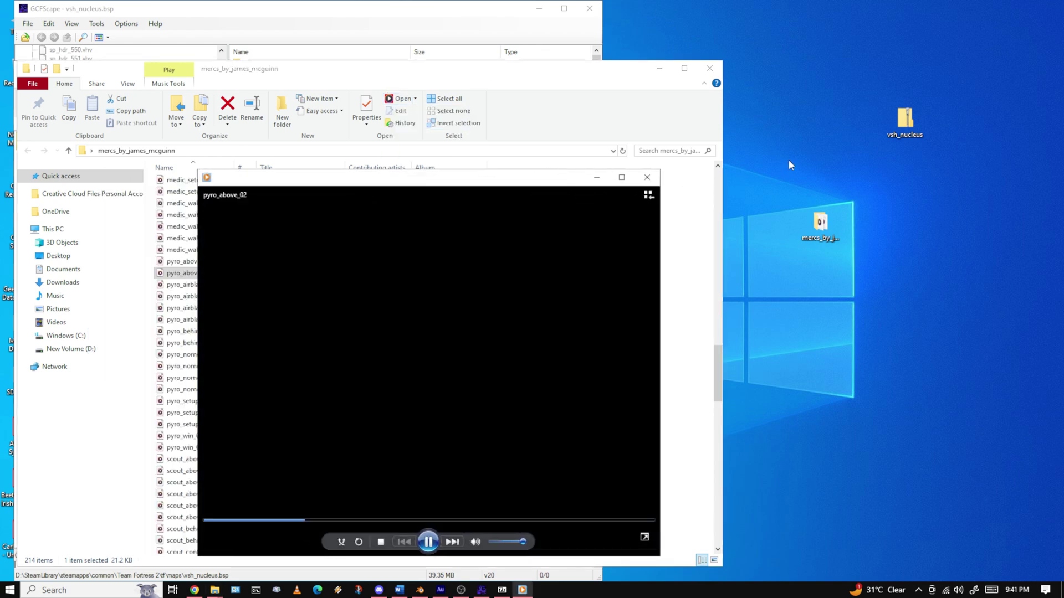
pyautogui.moveTo(554, 177); pyautogui.dragTo(927, 159)
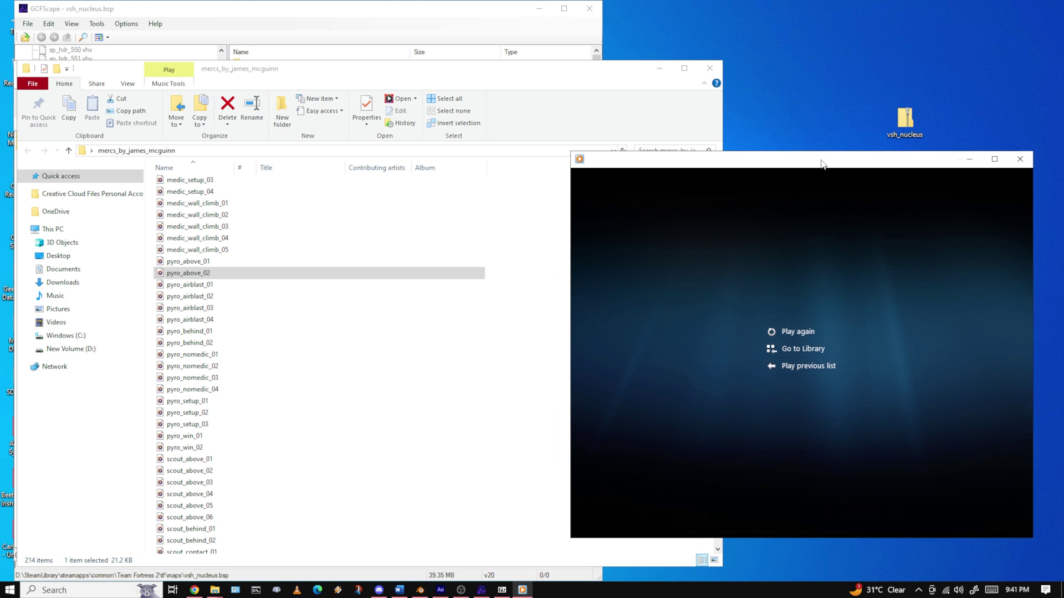
# Play more extracted voice lines, including scout_above_04, scout_marked_04 and sniper_run_01, and close the player and the folder
pyautogui.click(190, 343)
pyautogui.click(634, 319)
pyautogui.moveTo(188, 493); pyautogui.dragTo(699, 365)
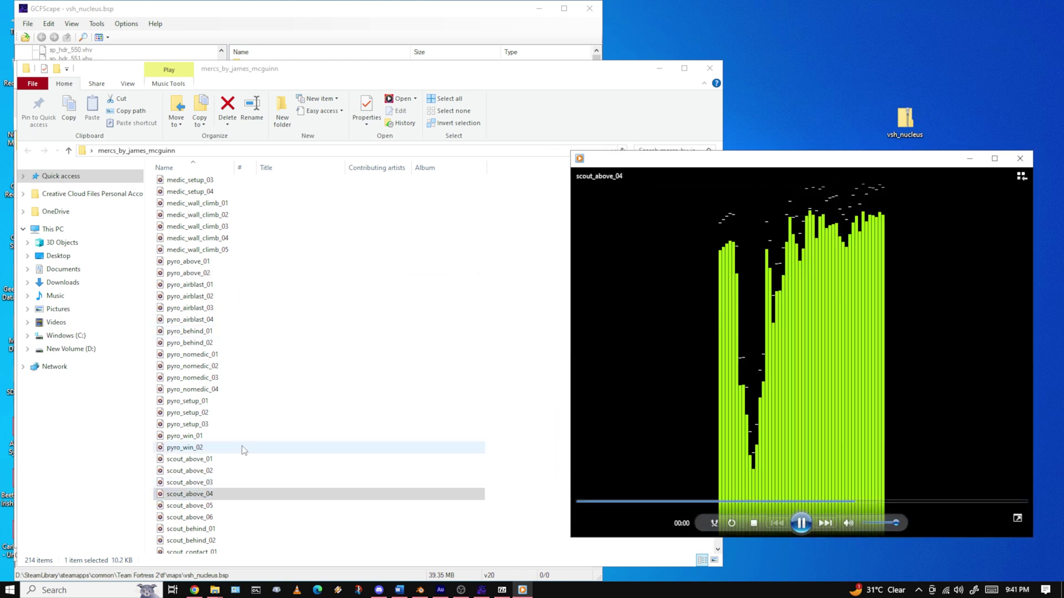
pyautogui.scroll(-5, 240, 447)
pyautogui.moveTo(189, 478); pyautogui.dragTo(664, 399)
pyautogui.scroll(-10, 188, 355)
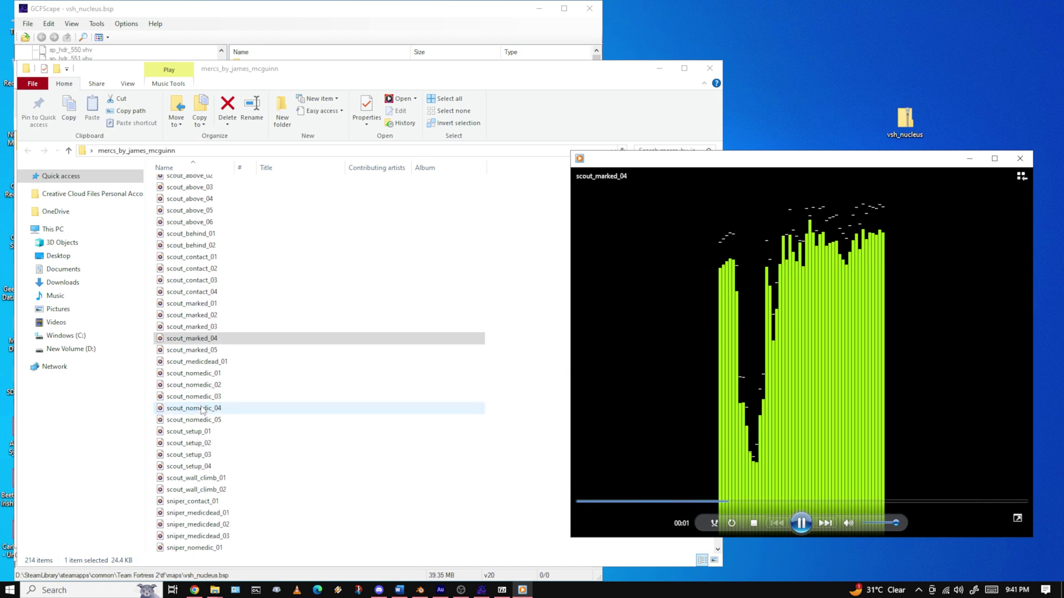
pyautogui.moveTo(188, 354); pyautogui.dragTo(817, 288)
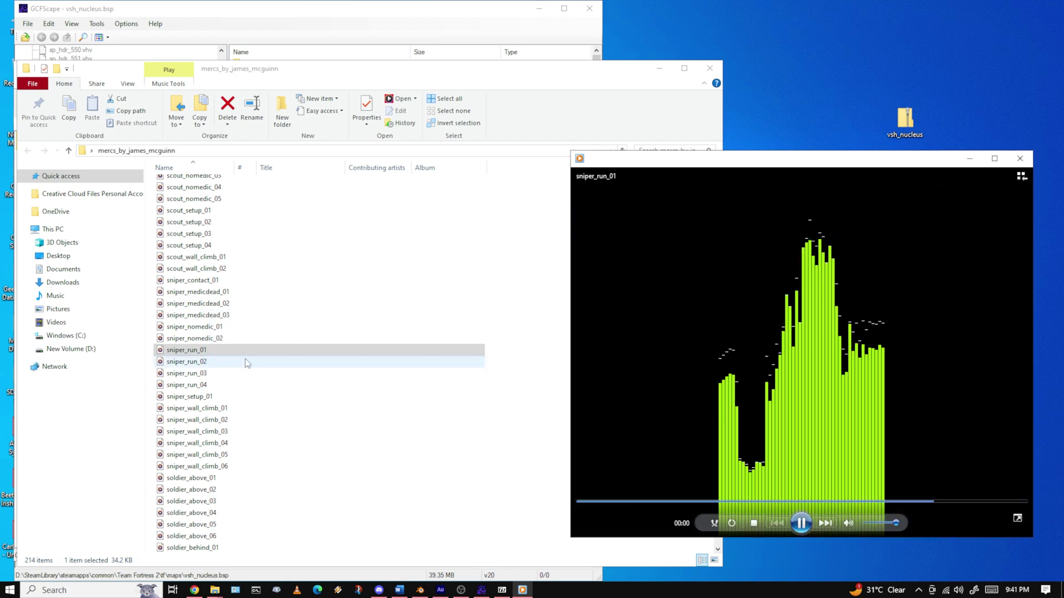
pyautogui.click(1021, 160)
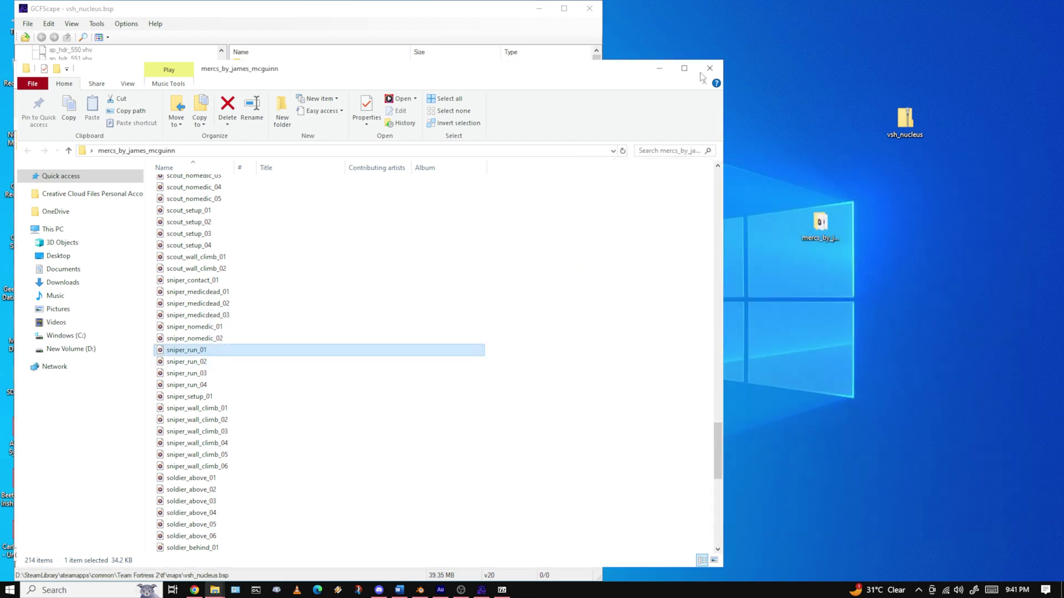
pyautogui.click(710, 68)
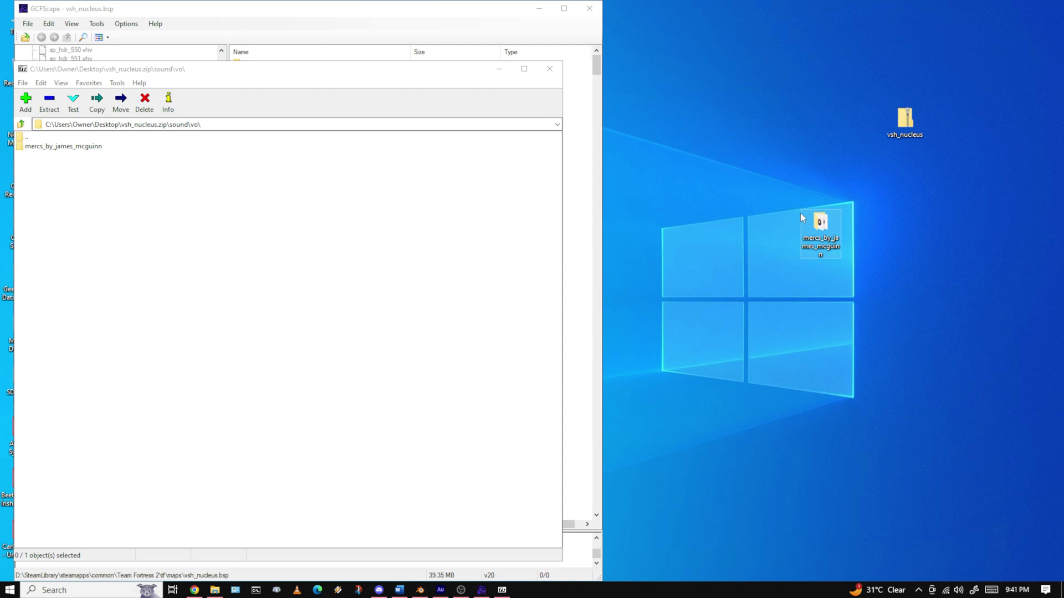
# Reopen the mercs folder in the archive and show the heavy folder of TF2 Voice Lines beside it in File Explorer
pyautogui.doubleClick(80, 147)
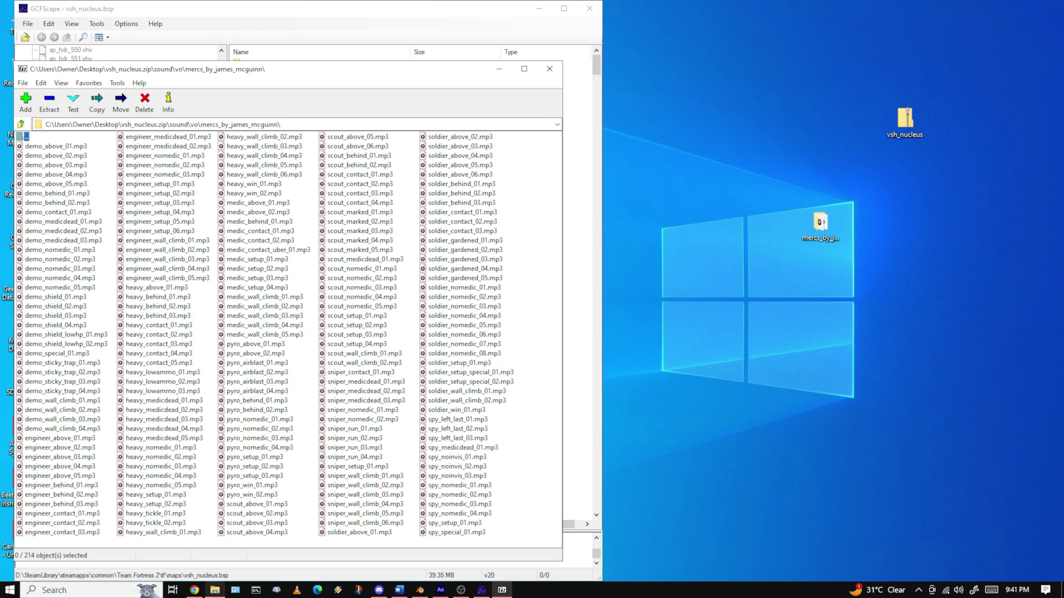
pyautogui.moveTo(215, 590)
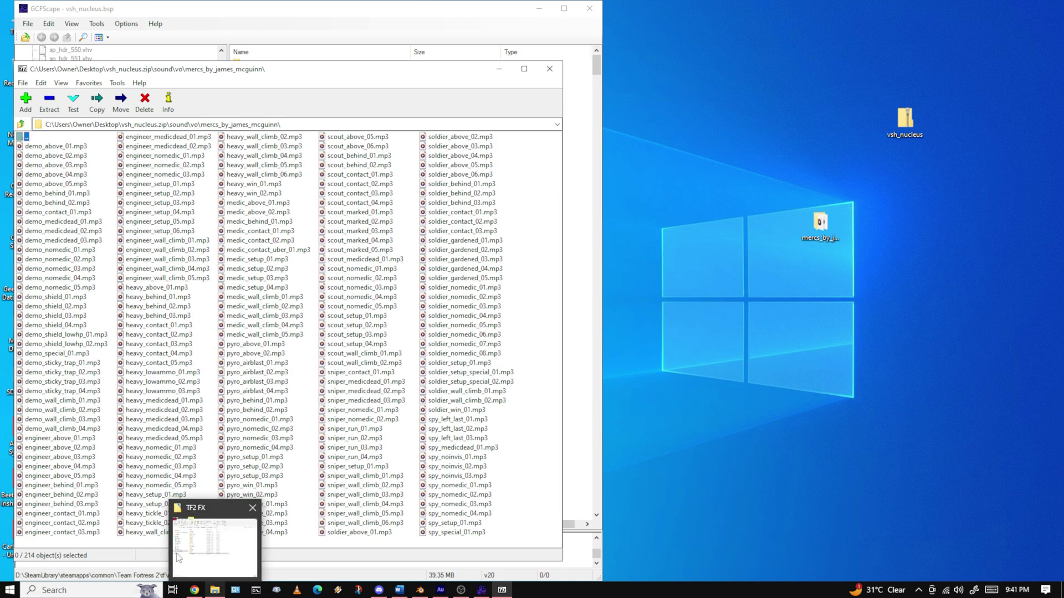
pyautogui.click(226, 543)
pyautogui.click(347, 144)
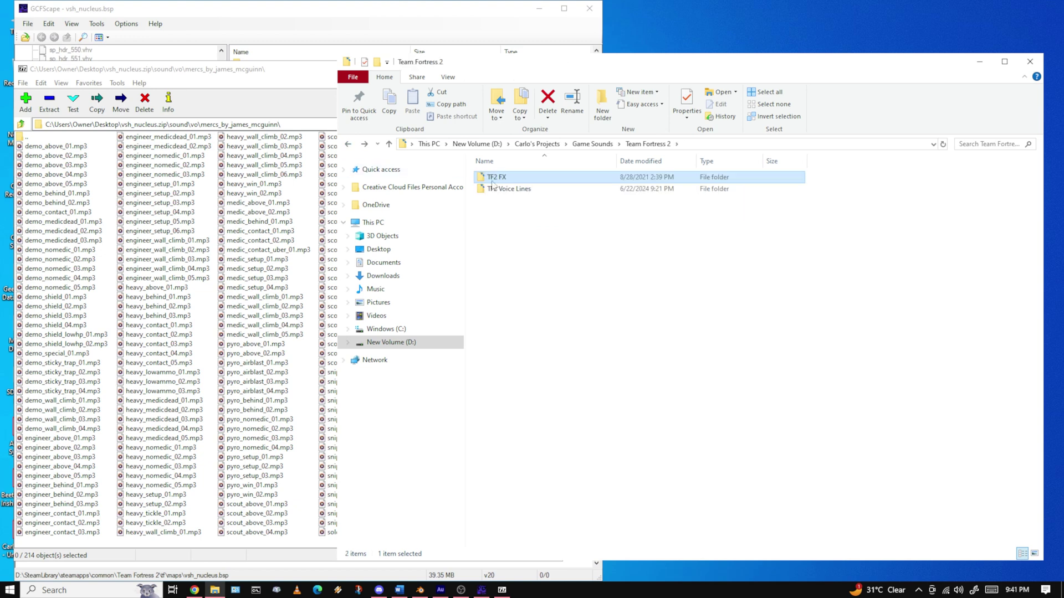
pyautogui.doubleClick(523, 189)
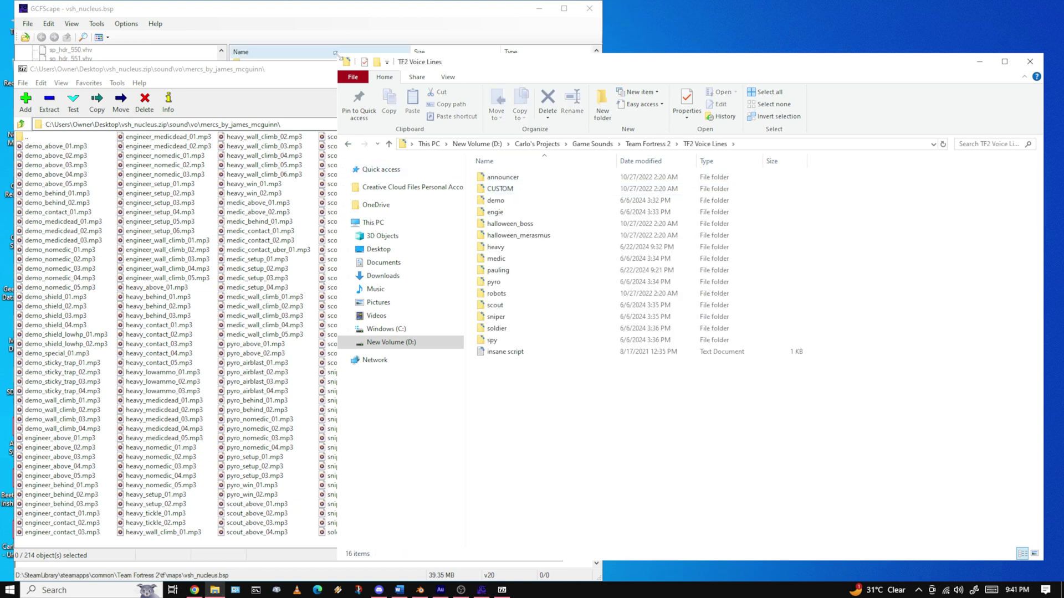
pyautogui.moveTo(338, 69); pyautogui.dragTo(524, 69)
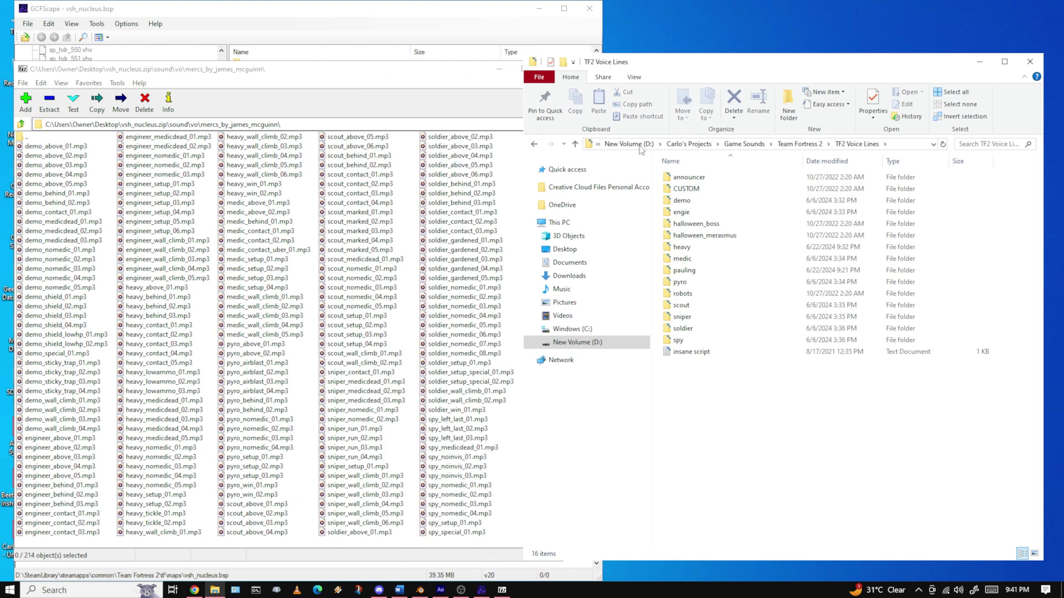
pyautogui.doubleClick(682, 247)
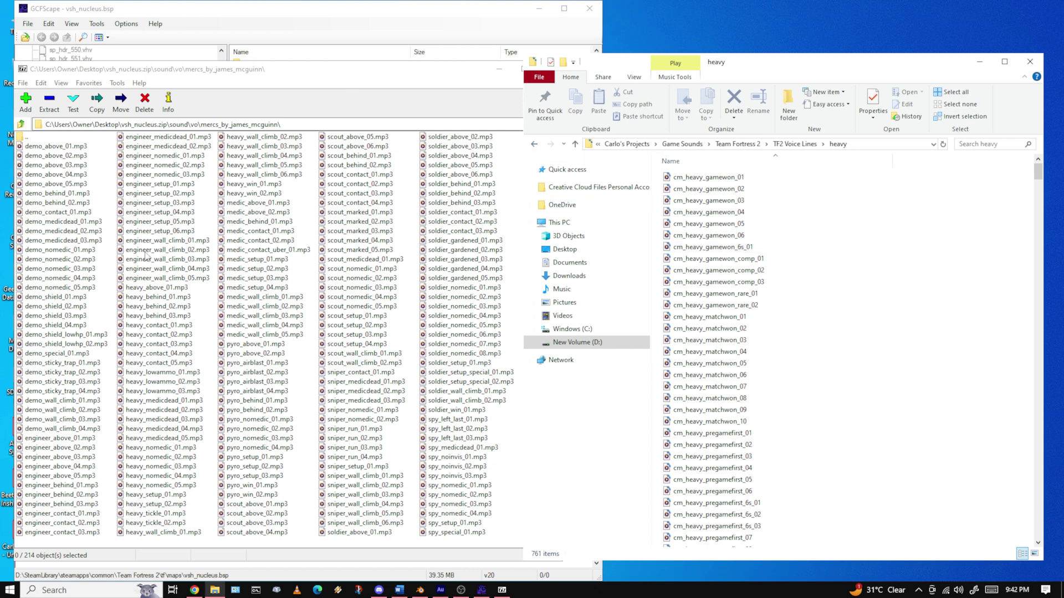
# Extract the Heavy voice lines from heavy_behind_01.mp3 through heavy_win_02.mp3 into the heavy folder and look through its updated file list
pyautogui.click(180, 70)
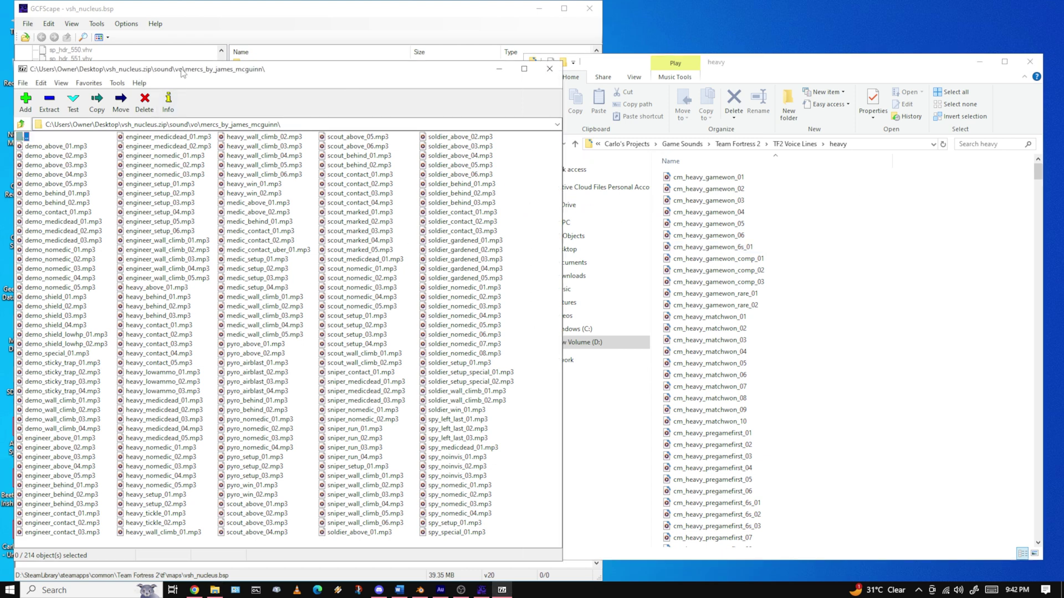
pyautogui.click(159, 299)
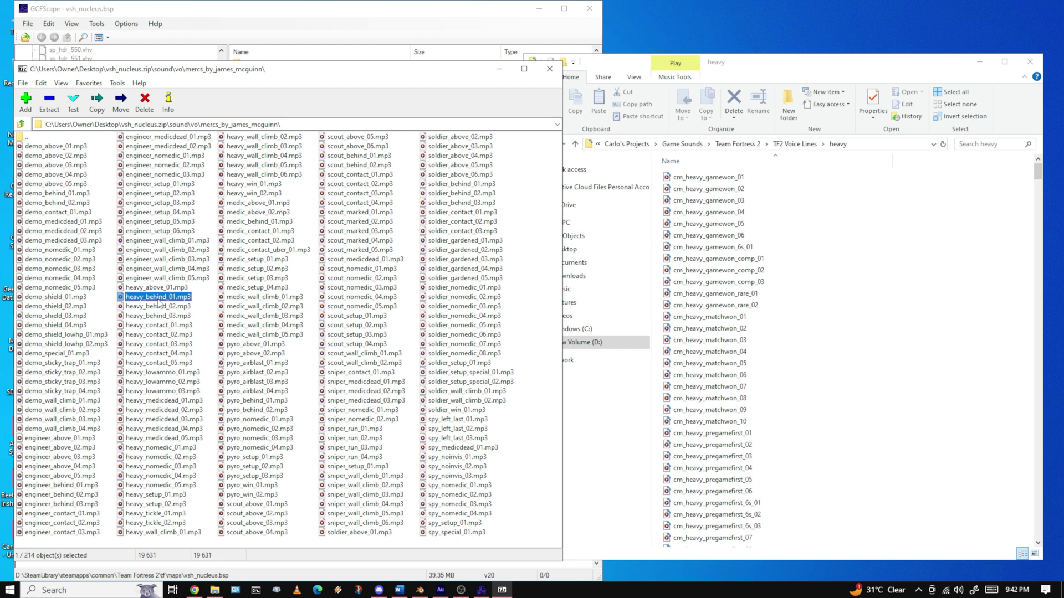
pyautogui.keyDown('shift'); pyautogui.click(266, 195); pyautogui.keyUp('shift')
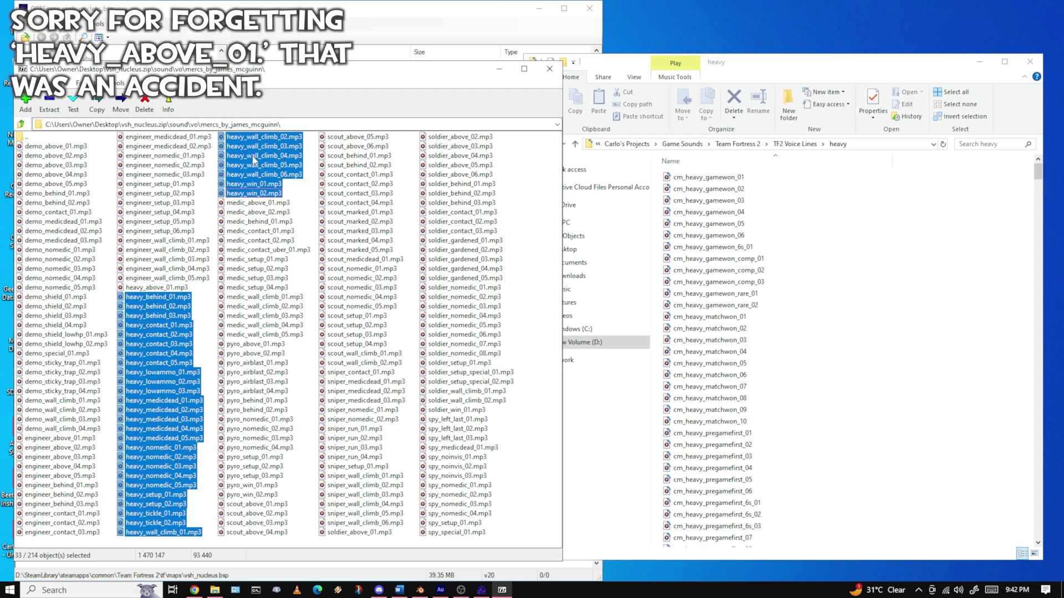
pyautogui.click(954, 245)
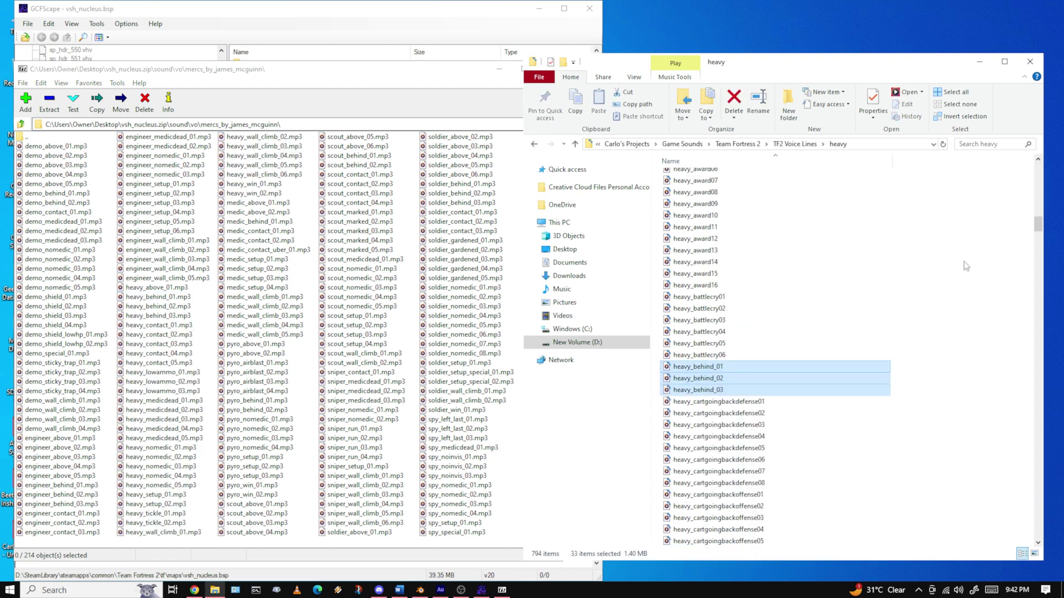
pyautogui.click(997, 254)
pyautogui.moveTo(1041, 216); pyautogui.dragTo(1039, 361)
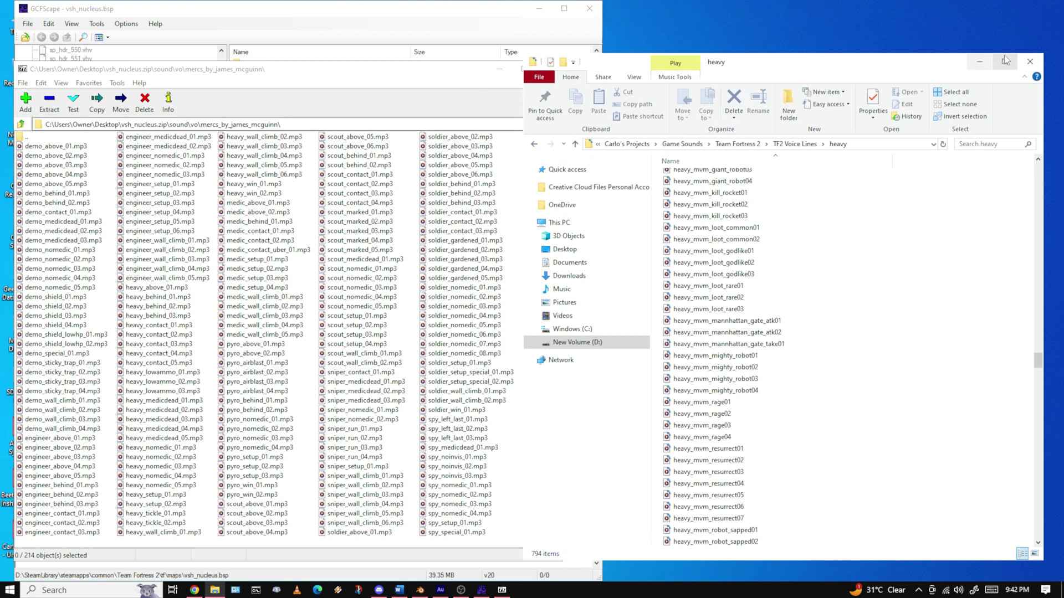
# Return to the TF2 Voice Lines folder, close the 7-Zip archive window and minimize File Explorer
pyautogui.click(534, 144)
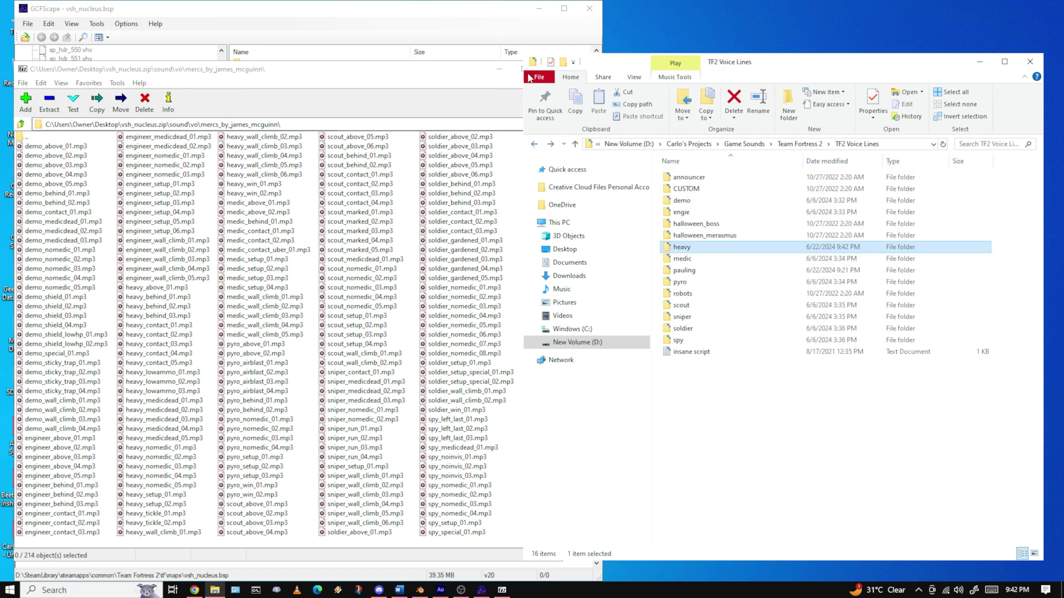
pyautogui.click(463, 76)
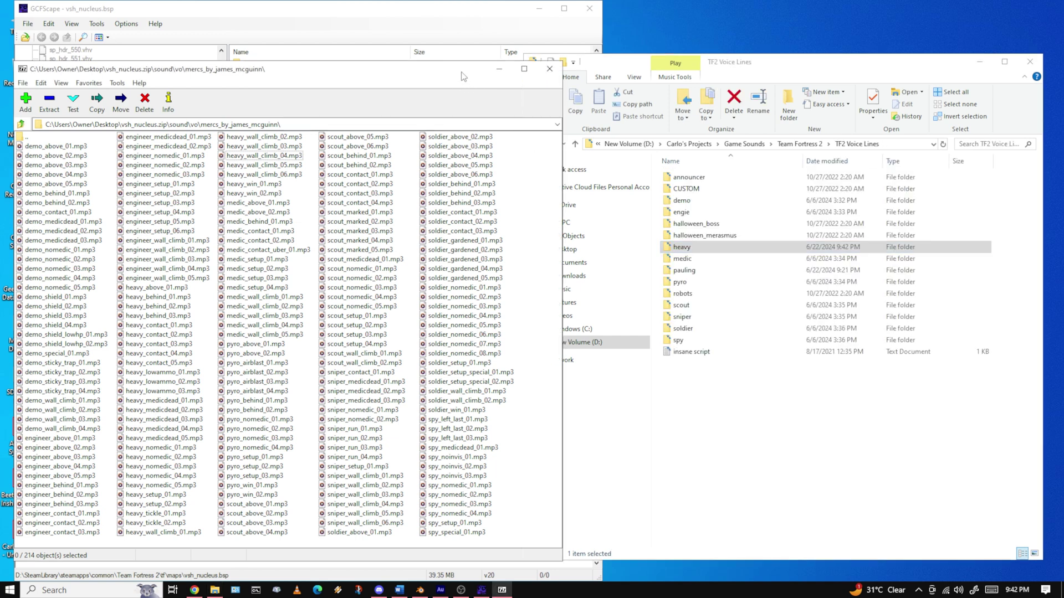
pyautogui.click(549, 69)
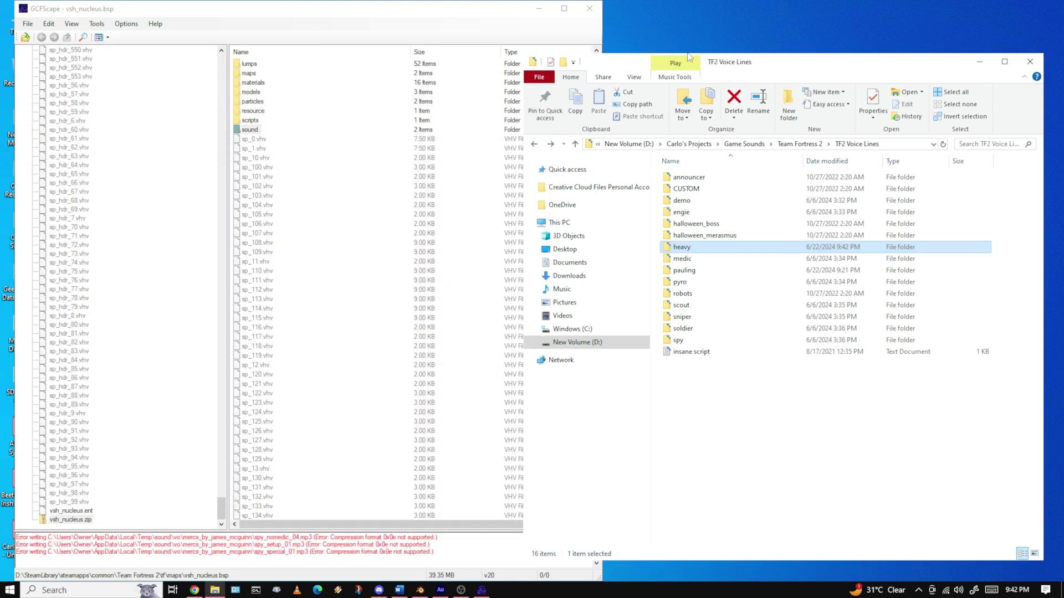
pyautogui.click(978, 62)
pyautogui.click(978, 62)
# Open the map package pd_cursed_cove_event.bsp from the Team Fortress 2 maps folder
pyautogui.click(27, 23)
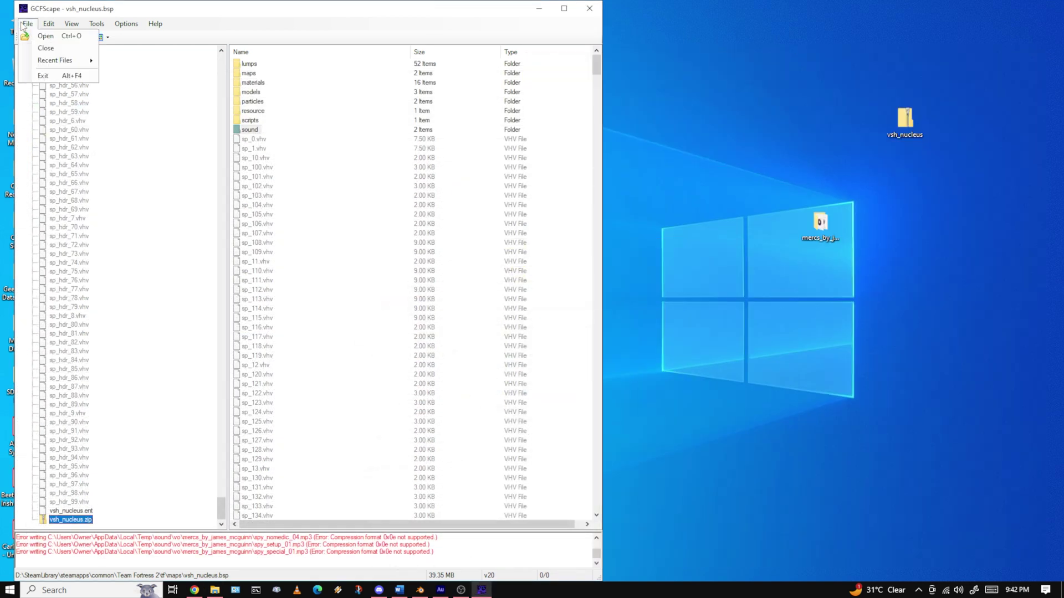
pyautogui.click(52, 37)
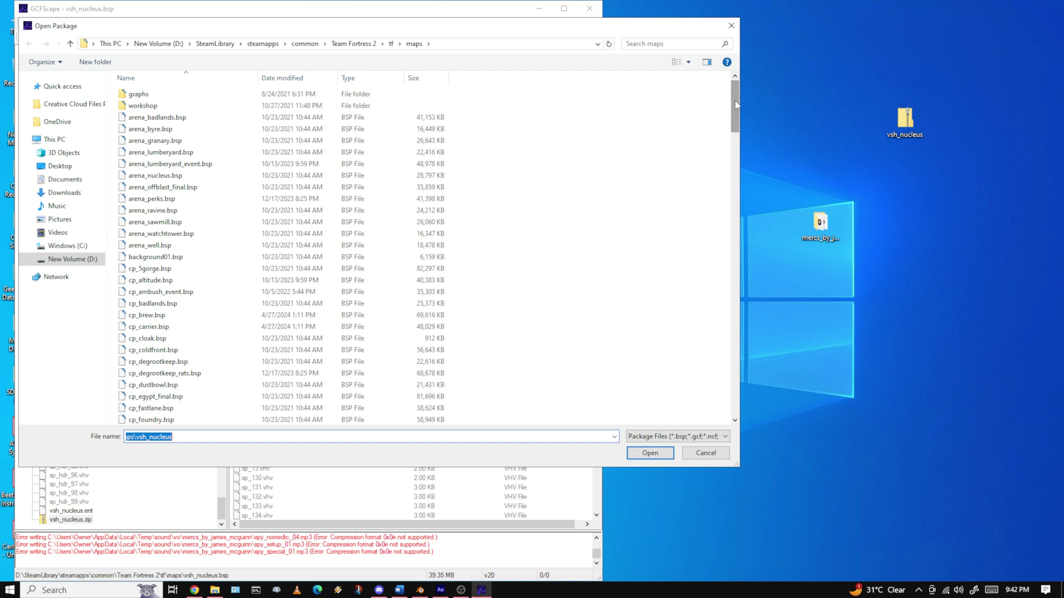
pyautogui.moveTo(735, 106); pyautogui.dragTo(736, 197)
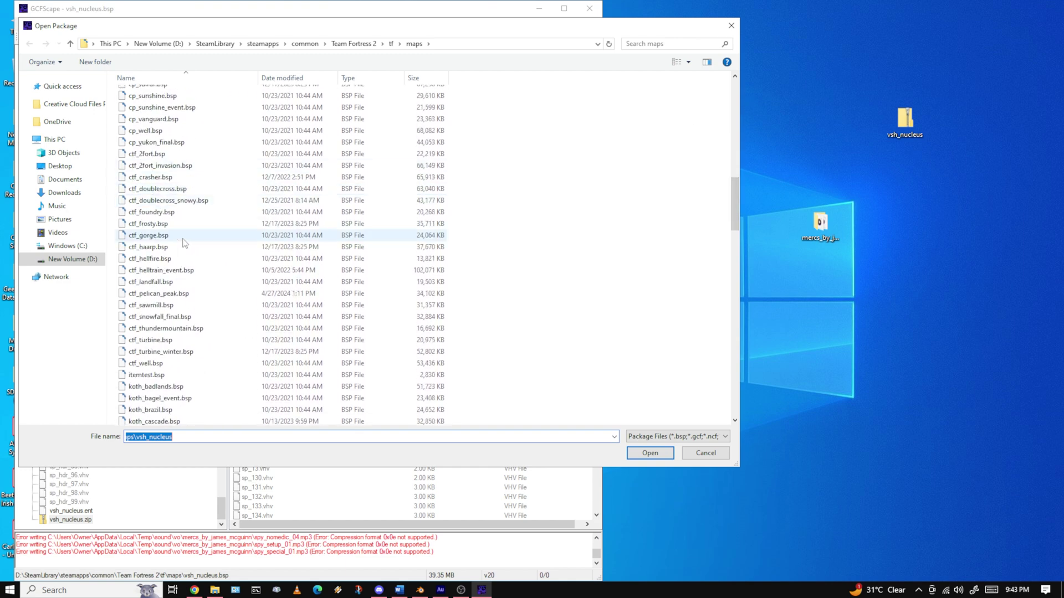
pyautogui.scroll(-2, 194, 266)
pyautogui.scroll(-14, 194, 266)
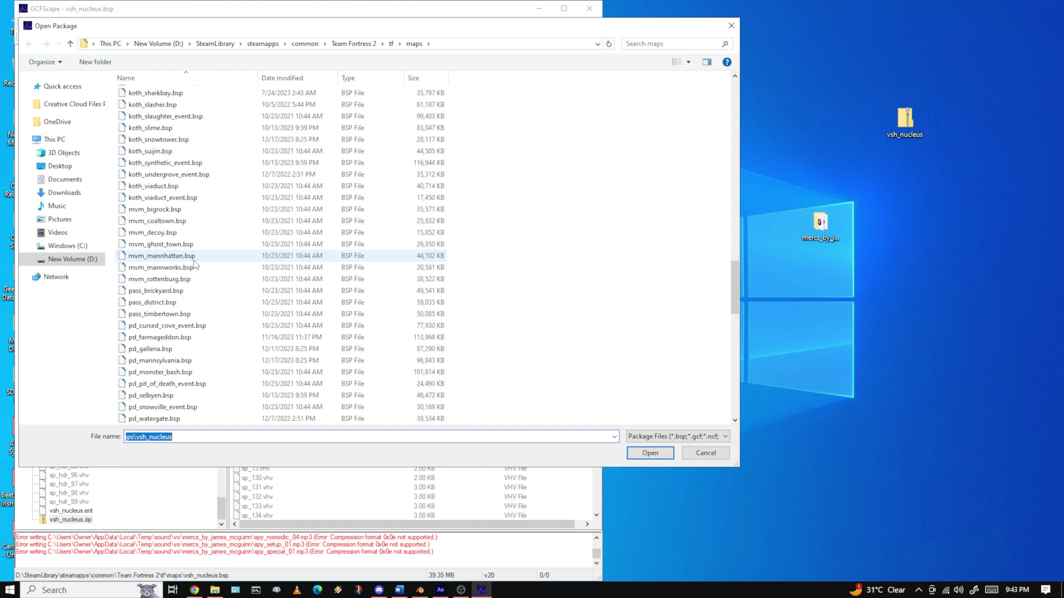
pyautogui.click(172, 281)
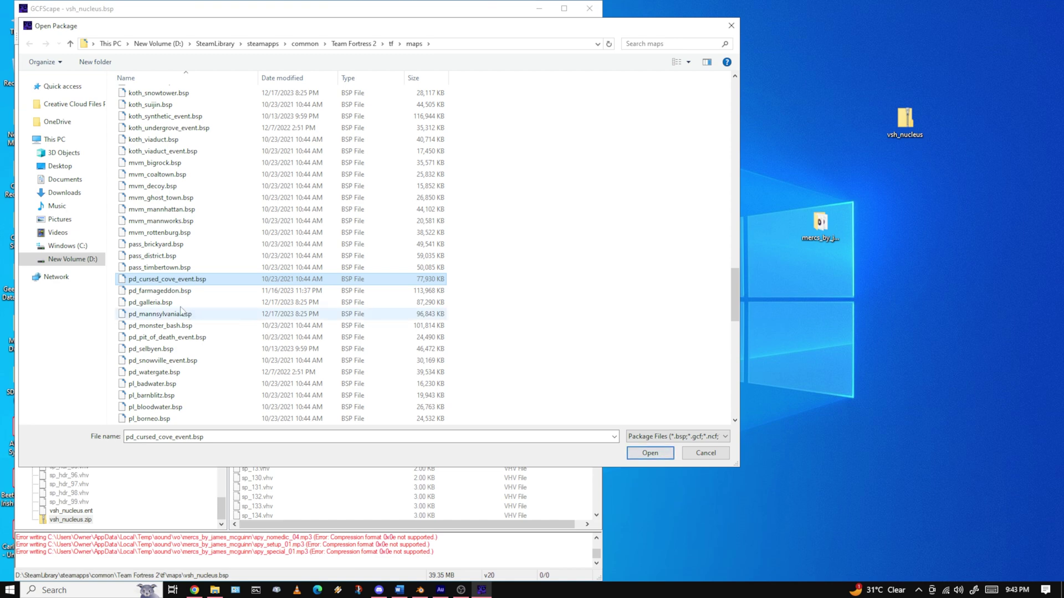
pyautogui.click(650, 453)
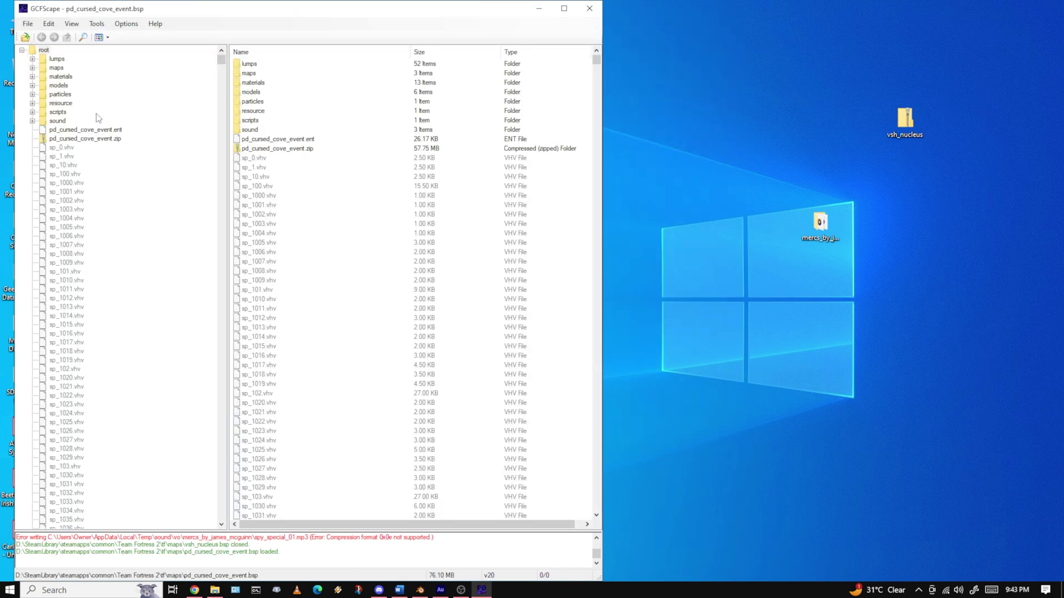
# Extract pd_cursed_cove_event.zip from the package onto an empty area of the desktop
pyautogui.click(84, 141)
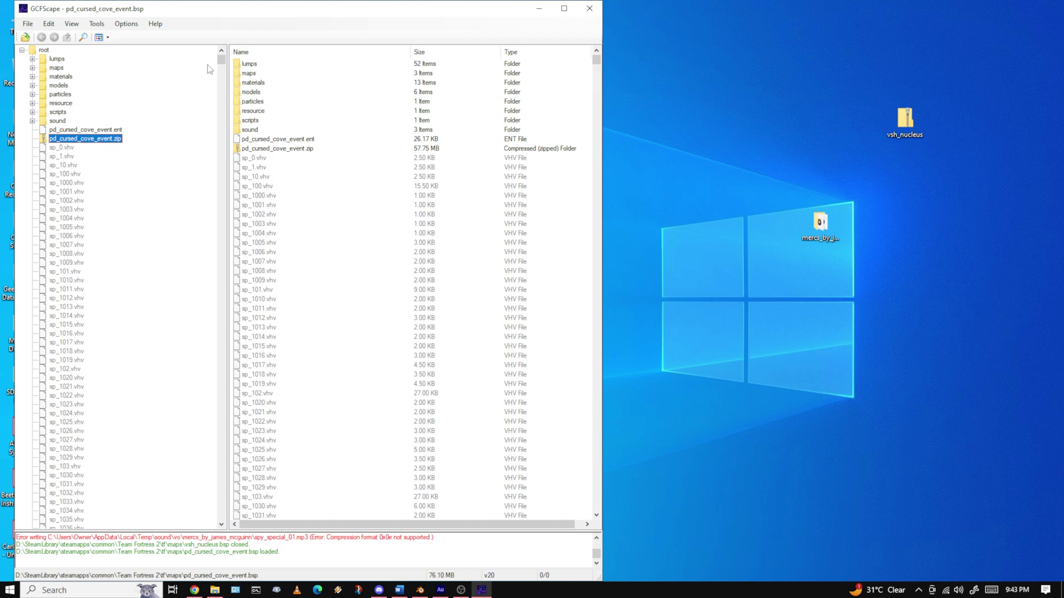
pyautogui.moveTo(221, 60)
pyautogui.mouseDown()
pyautogui.moveTo(232, 422)
pyautogui.moveTo(237, 61)
pyautogui.mouseUp()
pyautogui.moveTo(913, 336); pyautogui.dragTo(912, 336)
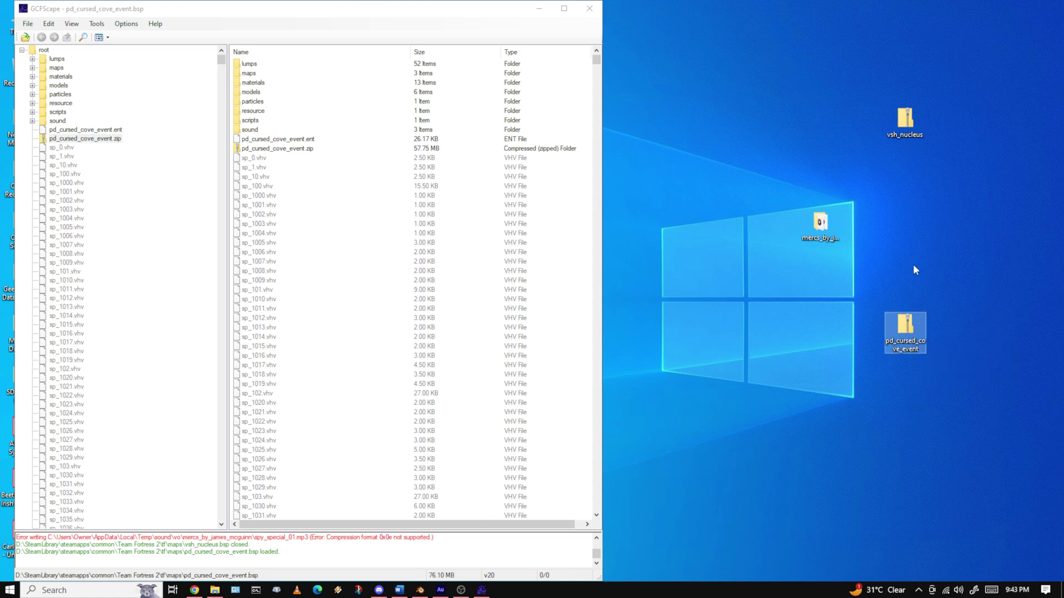
# Open the extracted pd_cursed_cove_event archive with 7-Zip and go into its sound\vo folder
pyautogui.rightClick(902, 327)
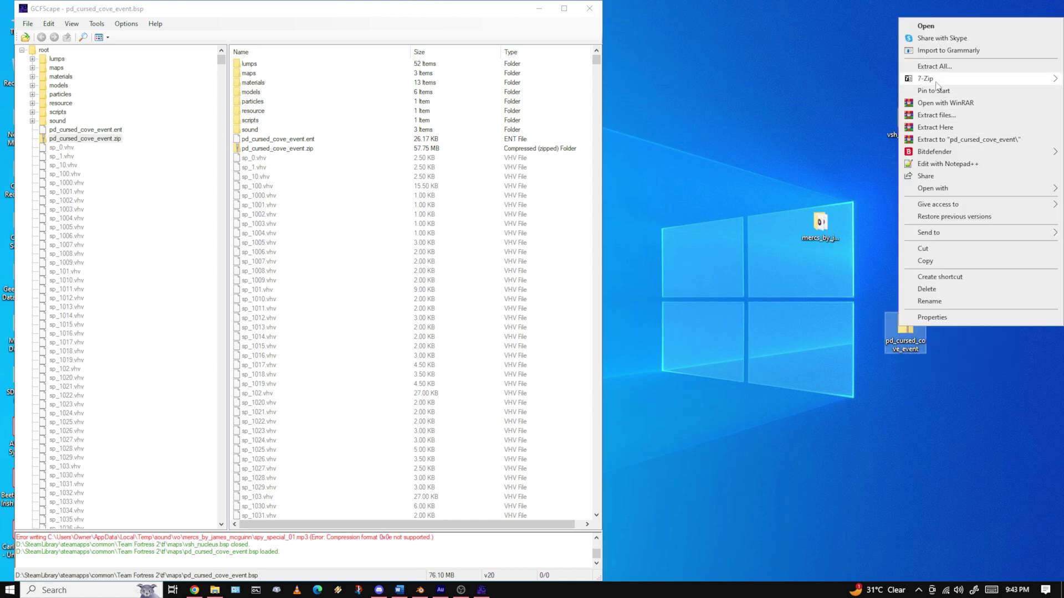
pyautogui.moveTo(937, 78)
pyautogui.click(818, 81)
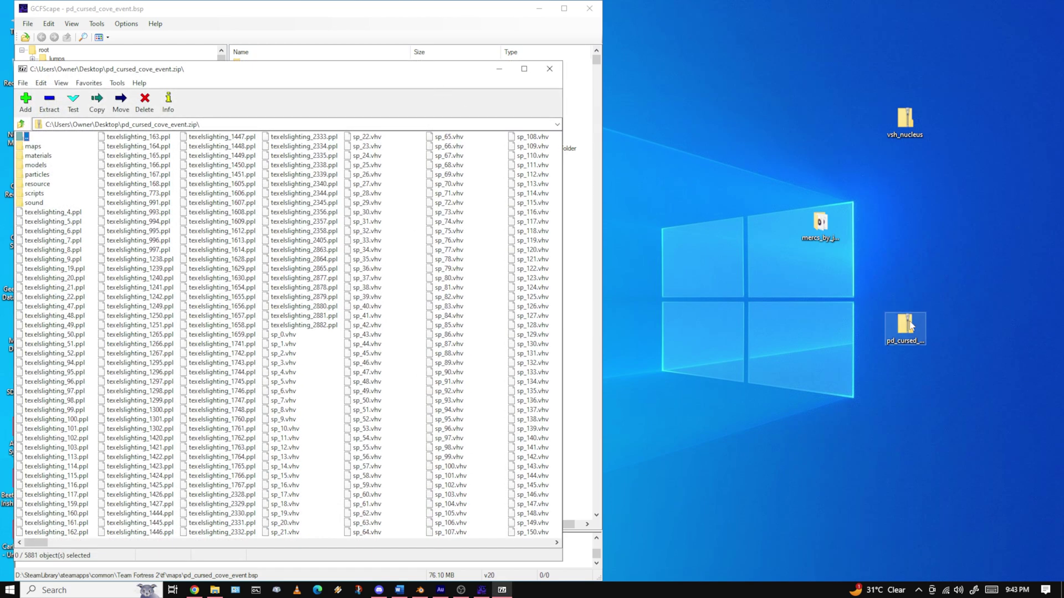
pyautogui.moveTo(365, 76); pyautogui.dragTo(377, 80)
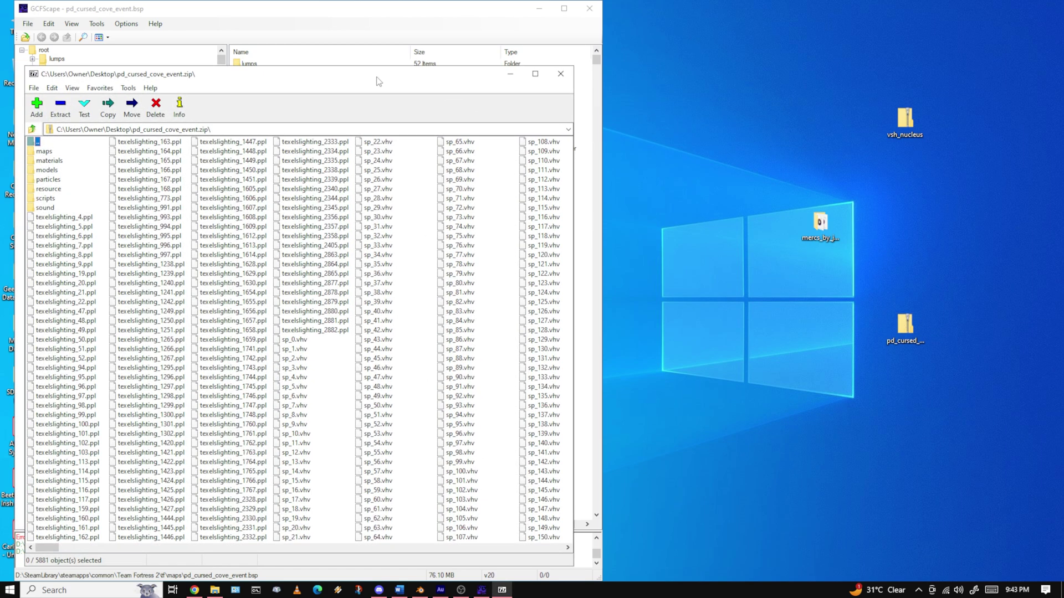
pyautogui.doubleClick(44, 208)
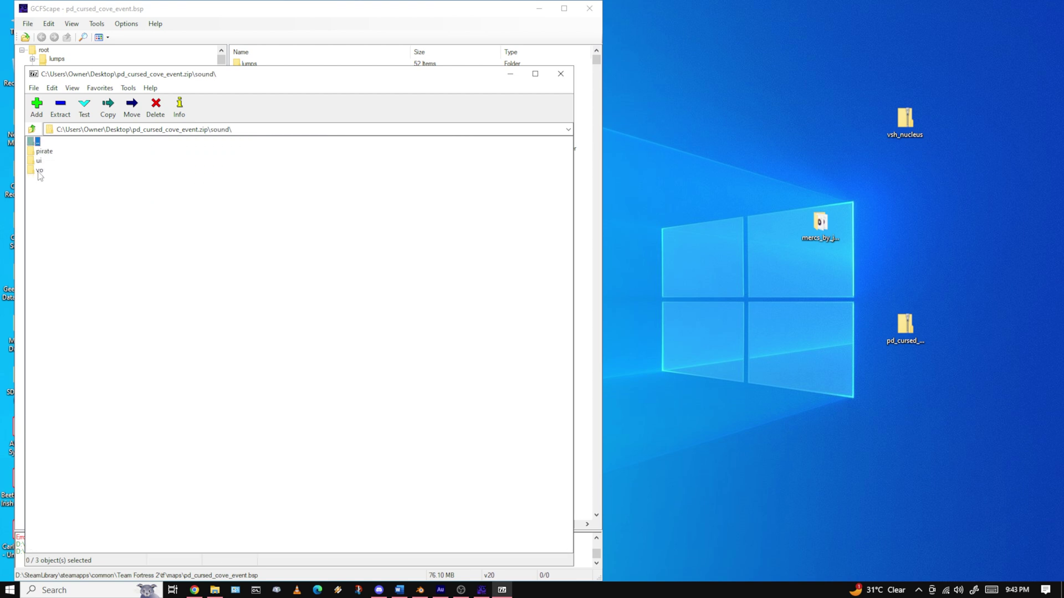
pyautogui.click(35, 133)
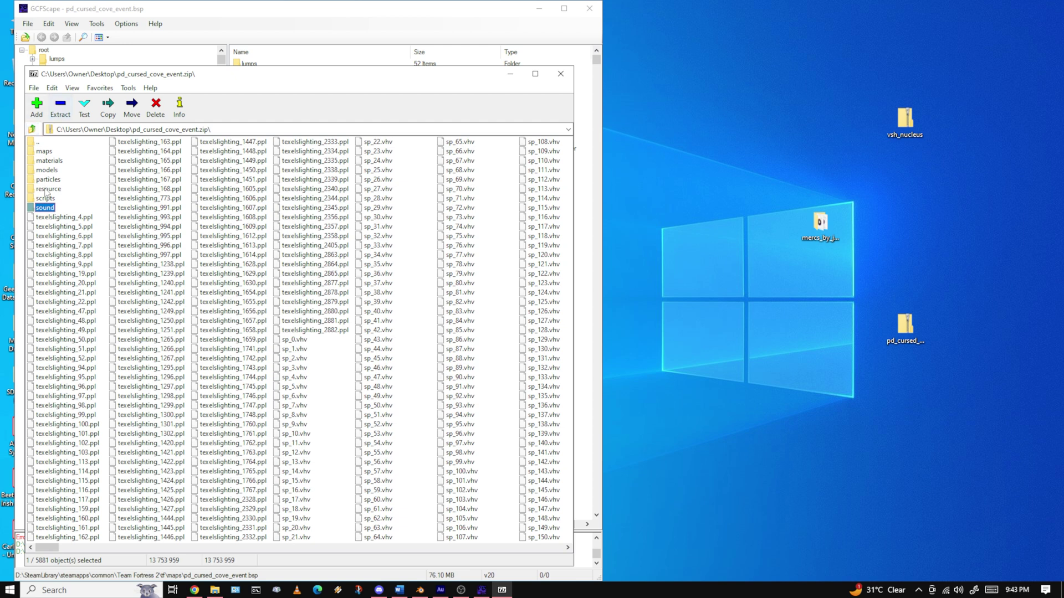
pyautogui.doubleClick(44, 208)
pyautogui.doubleClick(39, 171)
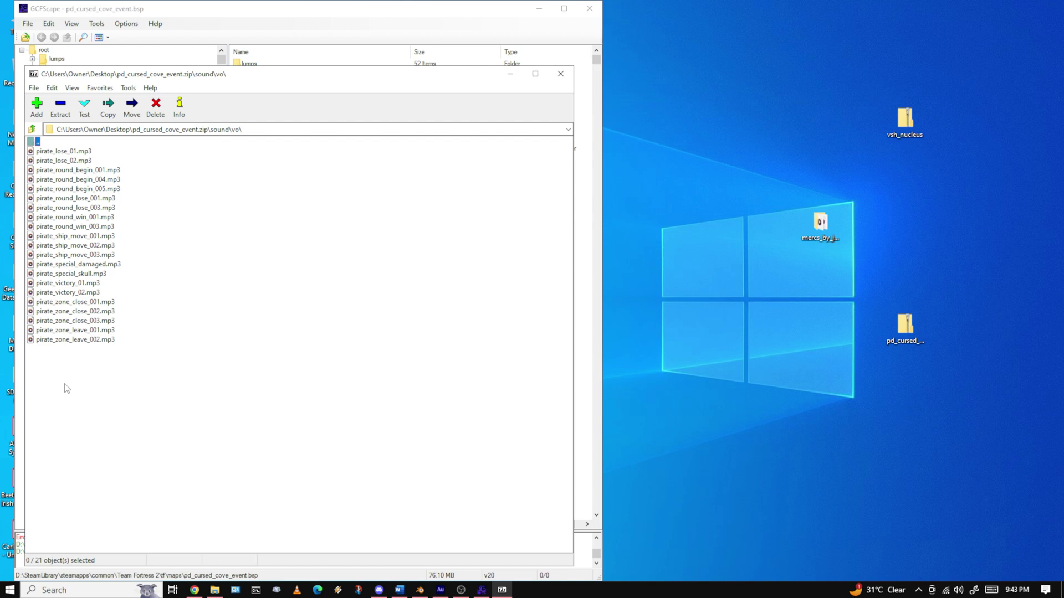
# Extract pirate_ship_move_002.mp3 to the desktop, then play it and close the media player
pyautogui.click(74, 245)
pyautogui.moveTo(73, 247); pyautogui.dragTo(783, 316)
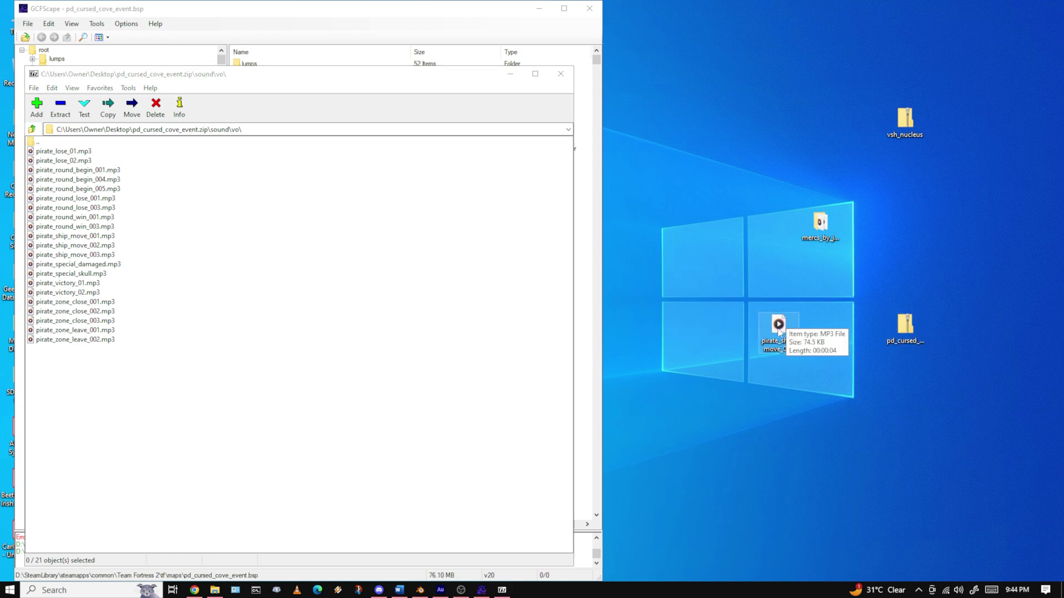
pyautogui.doubleClick(779, 332)
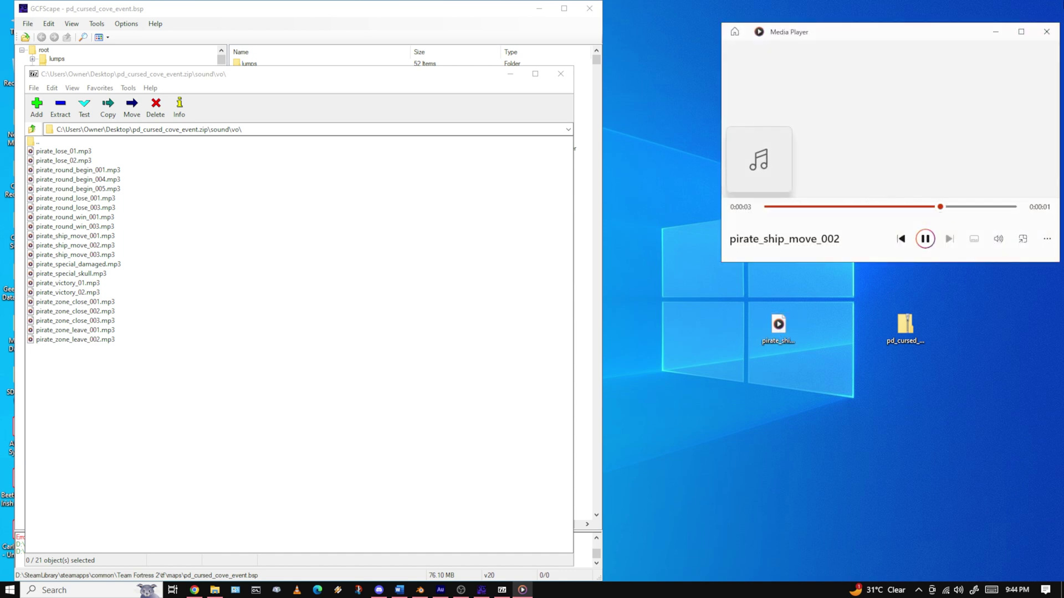
pyautogui.click(1047, 32)
# Delete the extracted pirate_ship_move_002 file from the desktop and return to the archive window
pyautogui.click(781, 347)
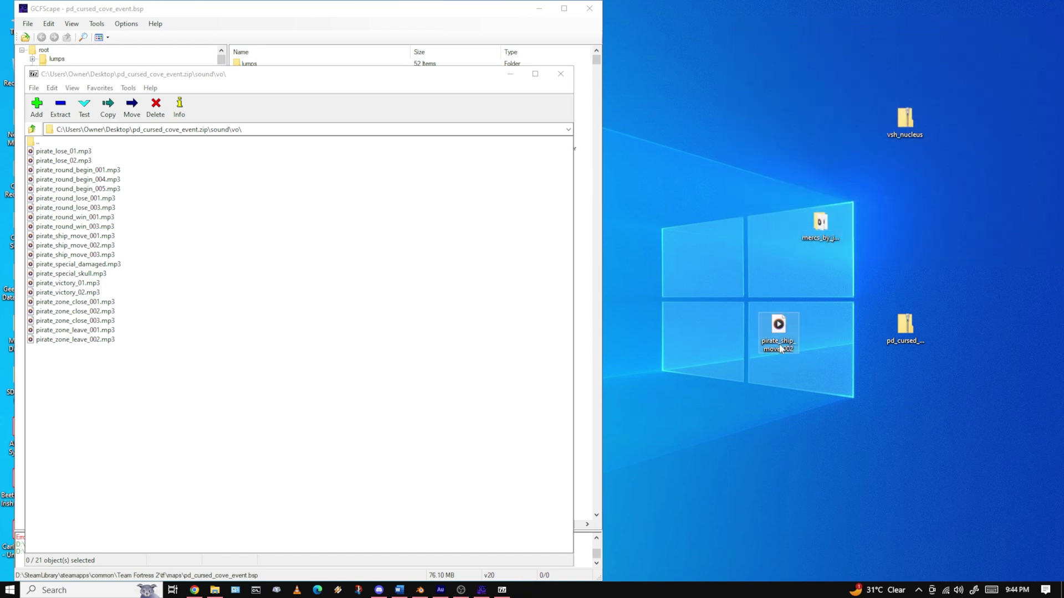
pyautogui.press('Delete')
pyautogui.click(588, 340)
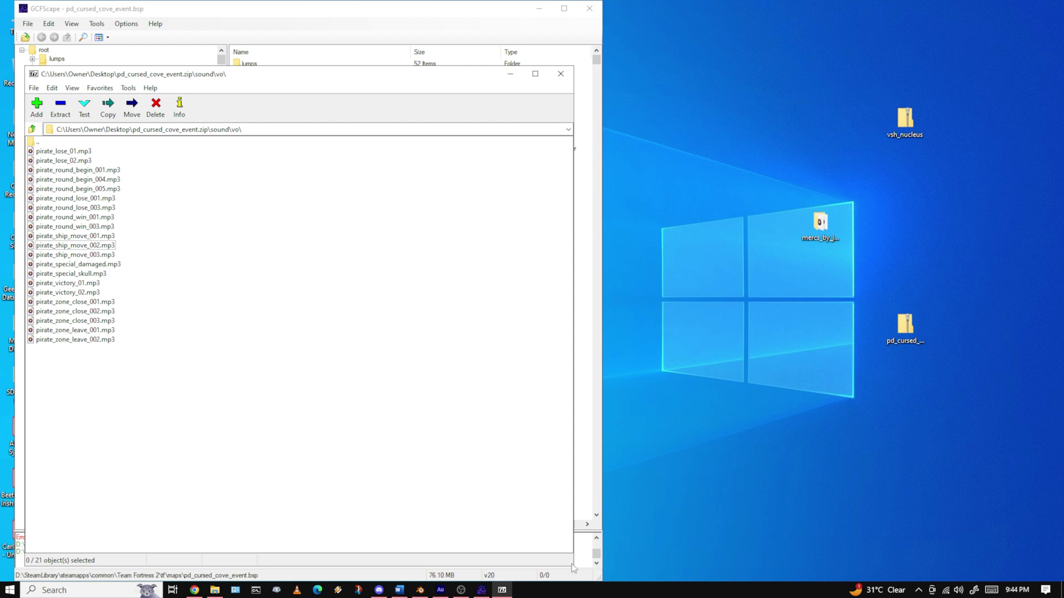
# Close the 7-Zip archive window and GCFScape
pyautogui.click(560, 77)
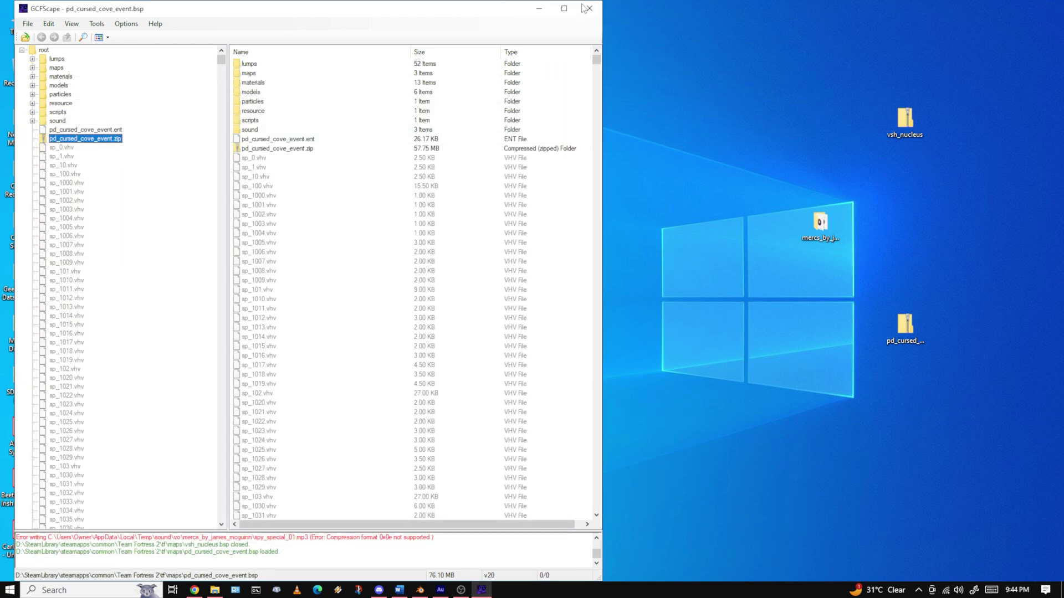
pyautogui.click(588, 8)
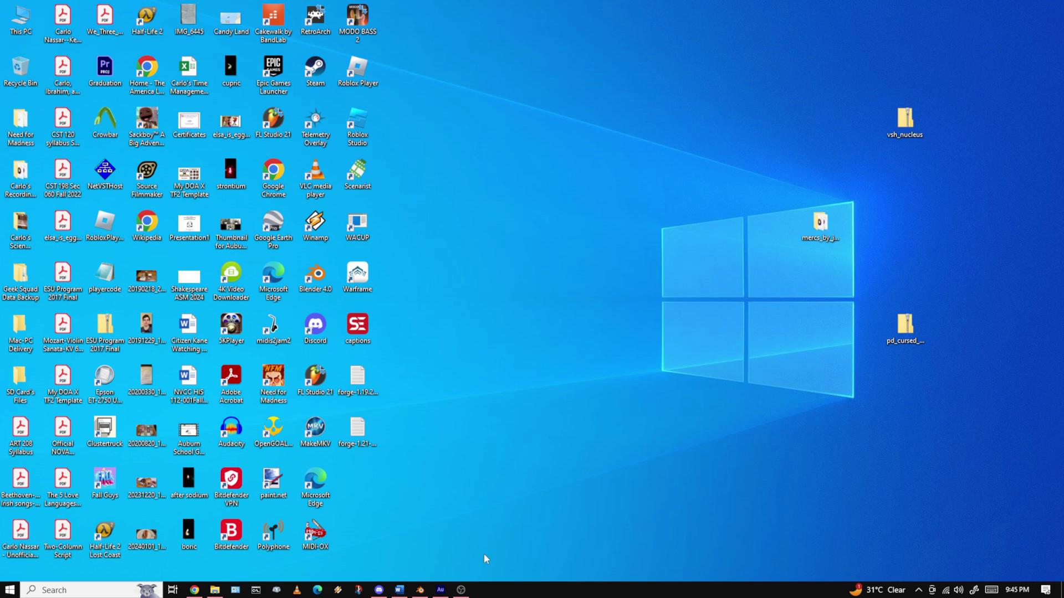
pyautogui.moveTo(463, 593)
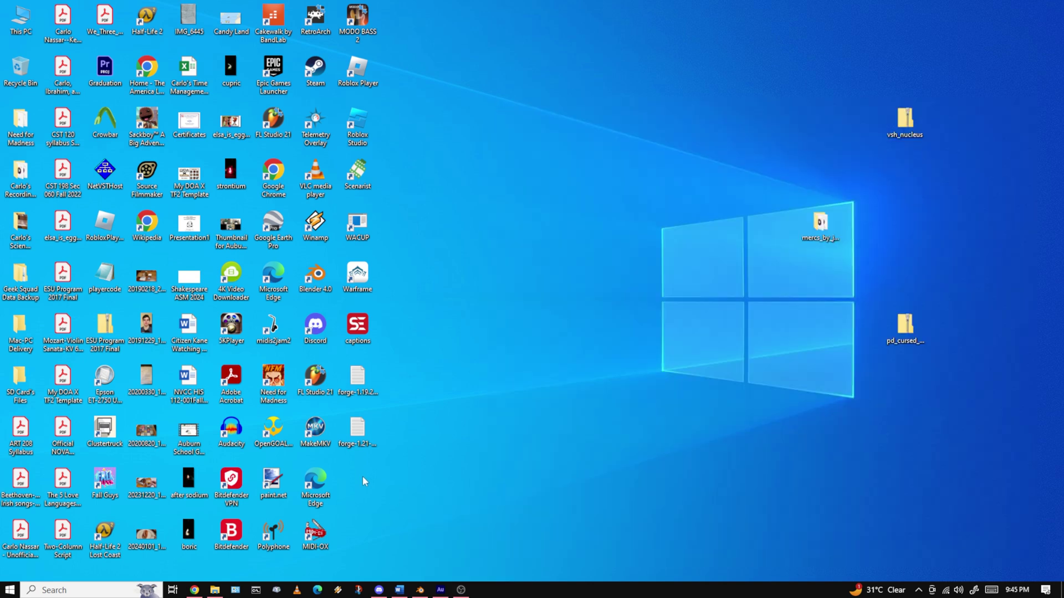